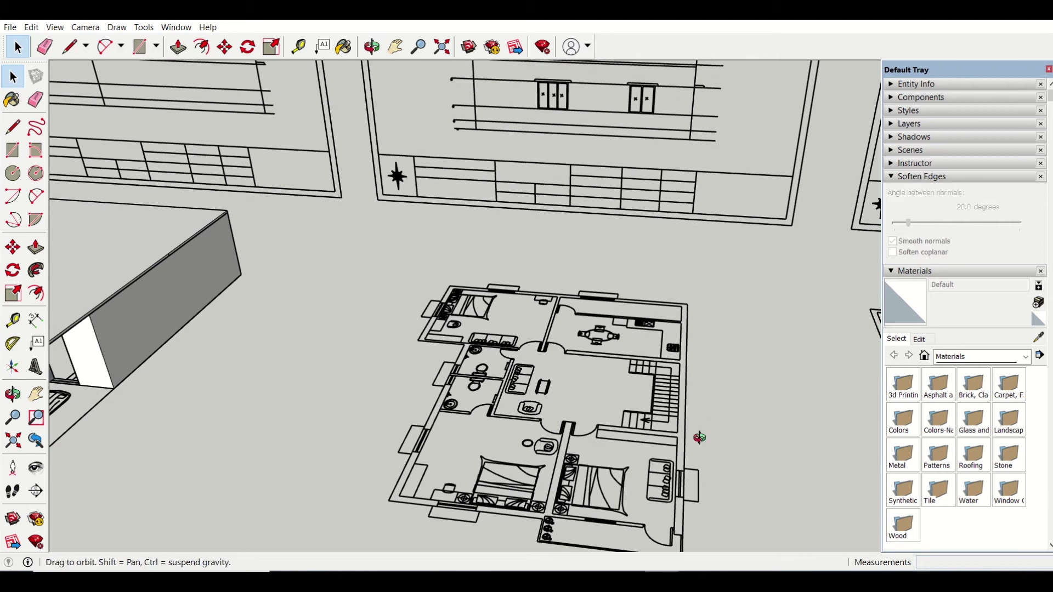
- Bring the house and floor plans into view and select the whole roofed house block
{"action": "scroll", "coordinate": [705, 409], "scroll_direction": "down", "scroll_amount": 3}
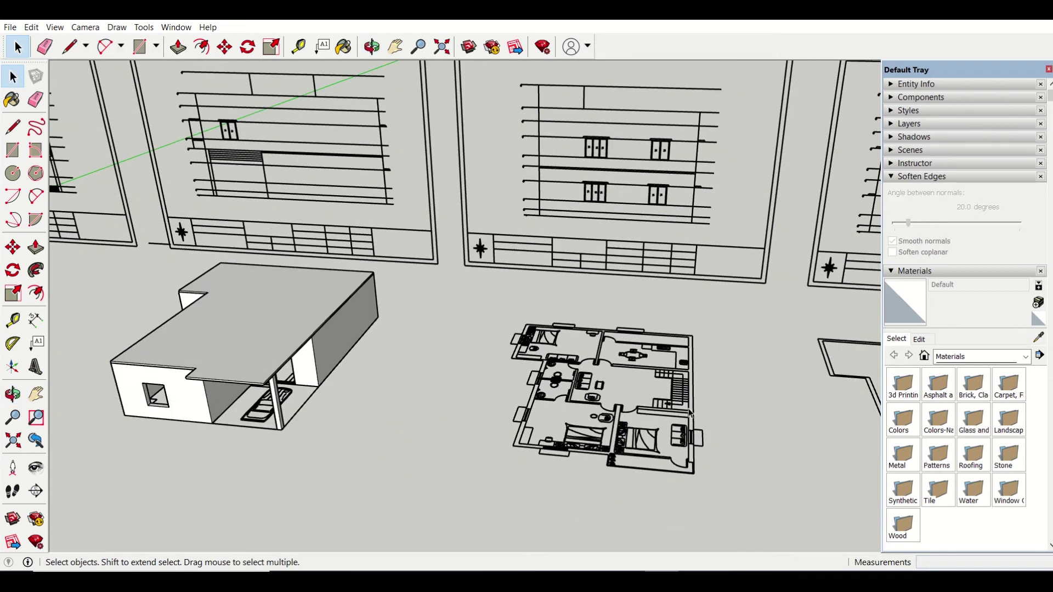
{"action": "middle_click_drag", "start_coordinate": [364, 446], "coordinate": [447, 446]}
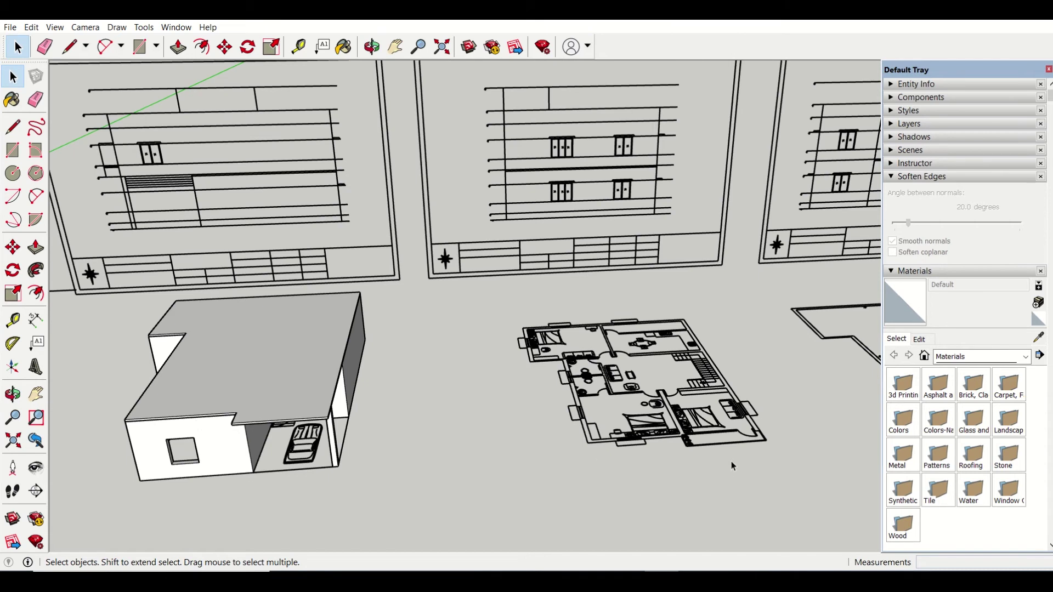
{"action": "middle_click_drag", "start_coordinate": [732, 464], "coordinate": [601, 508]}
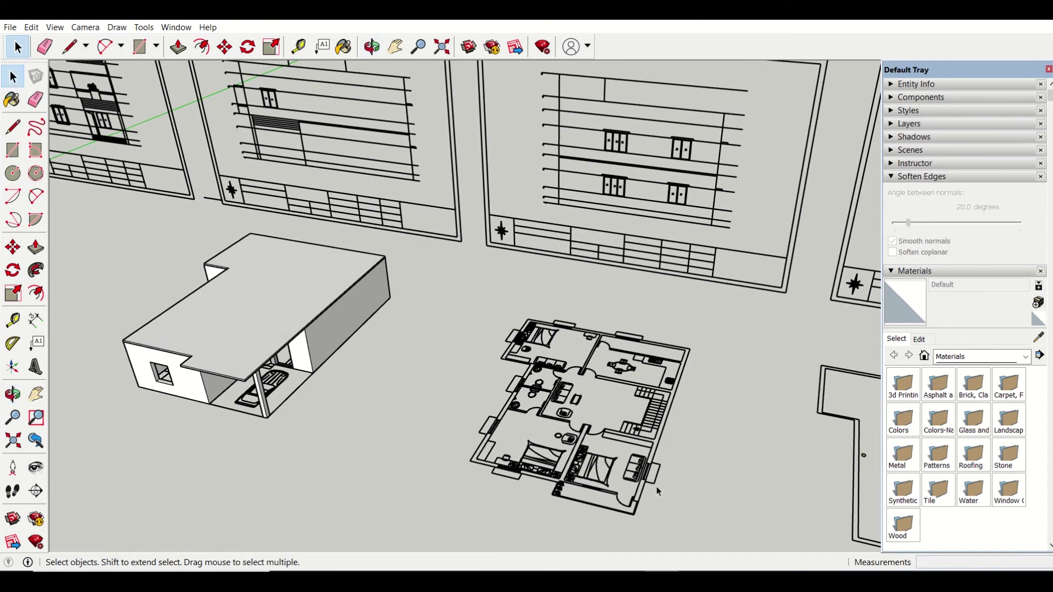
{"action": "scroll", "coordinate": [610, 483], "scroll_direction": "up", "scroll_amount": 2}
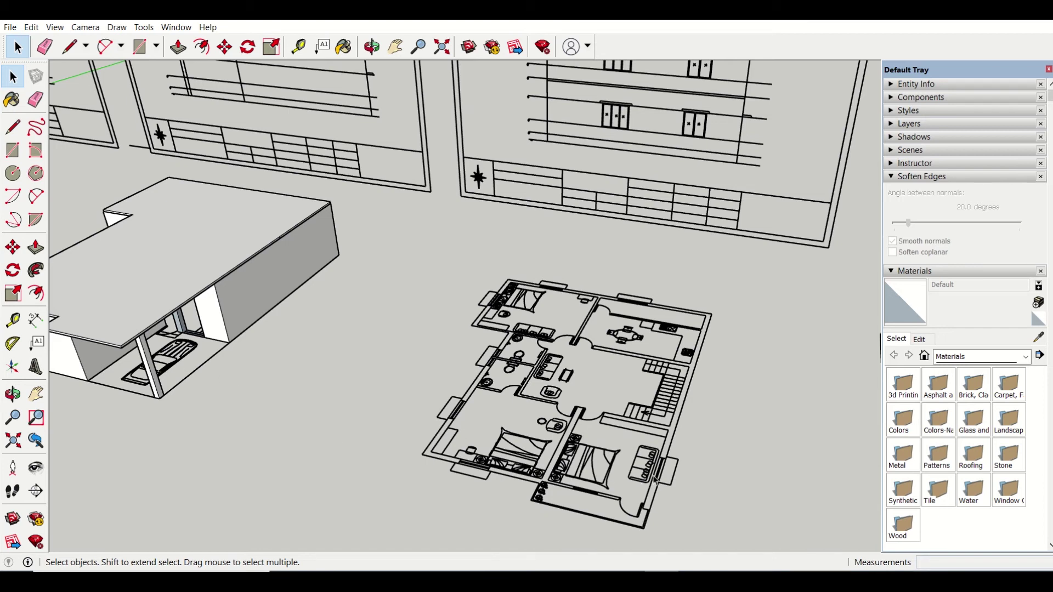
{"action": "scroll", "coordinate": [656, 475], "scroll_direction": "up", "scroll_amount": 1}
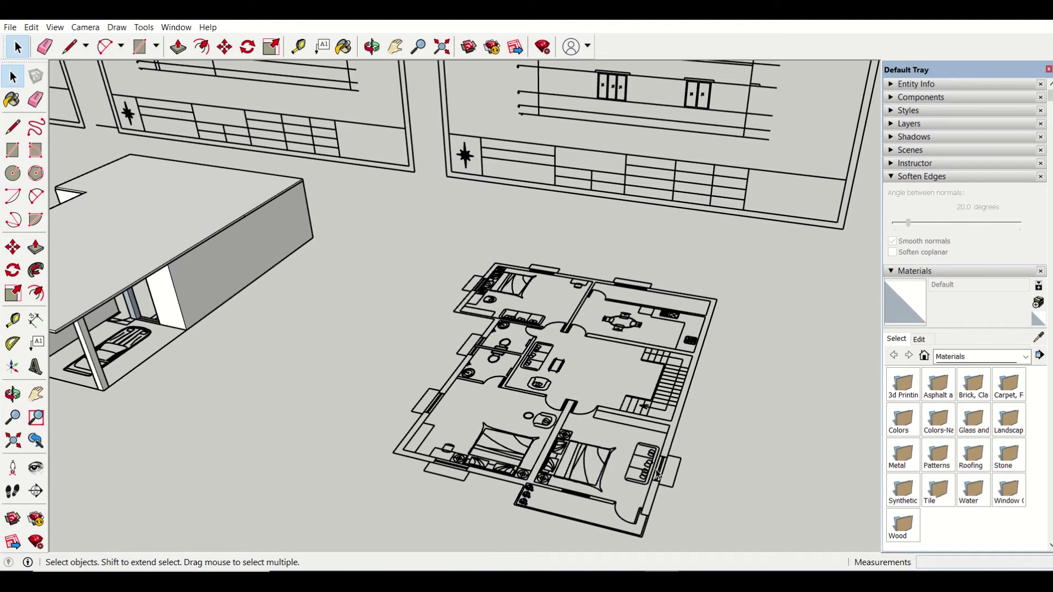
{"action": "scroll", "coordinate": [656, 475], "scroll_direction": "down", "scroll_amount": 5}
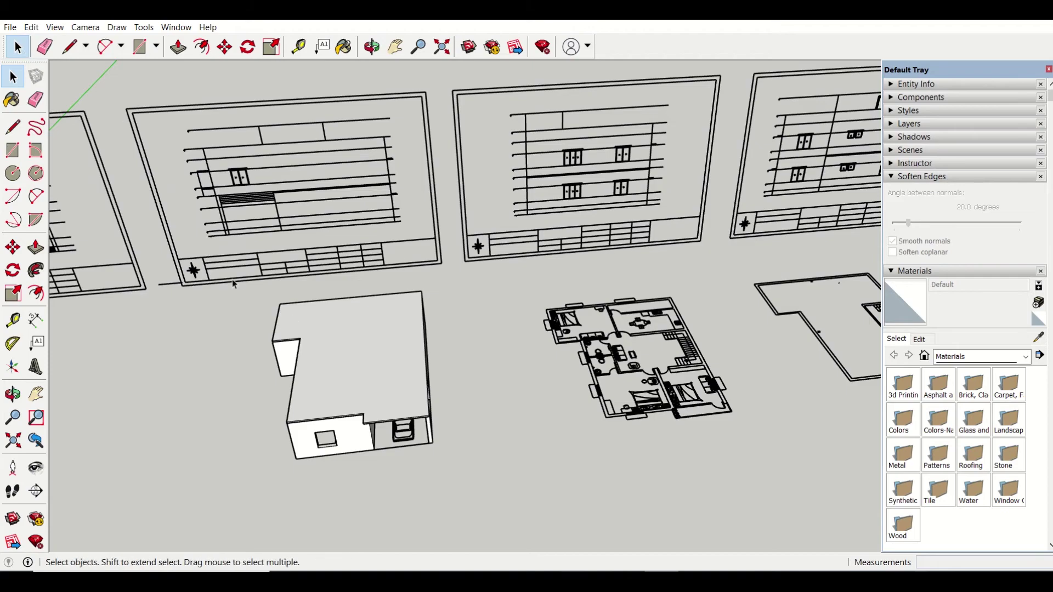
{"action": "left_click_drag", "start_coordinate": [234, 285], "coordinate": [473, 470]}
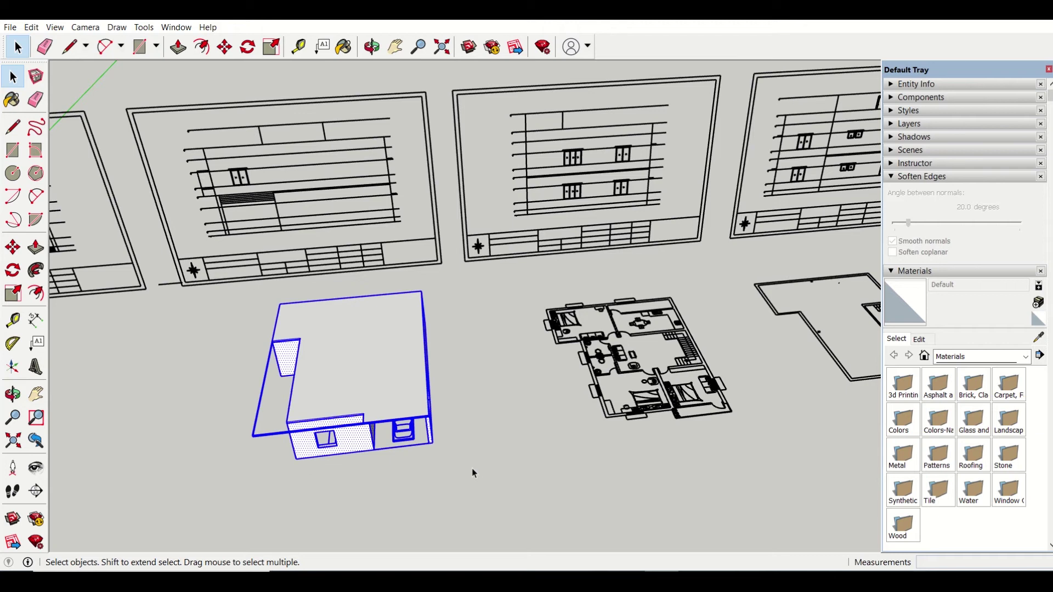
- Move-copy the house block by its front corner and place the copy to the right
{"action": "left_click", "coordinate": [225, 48]}
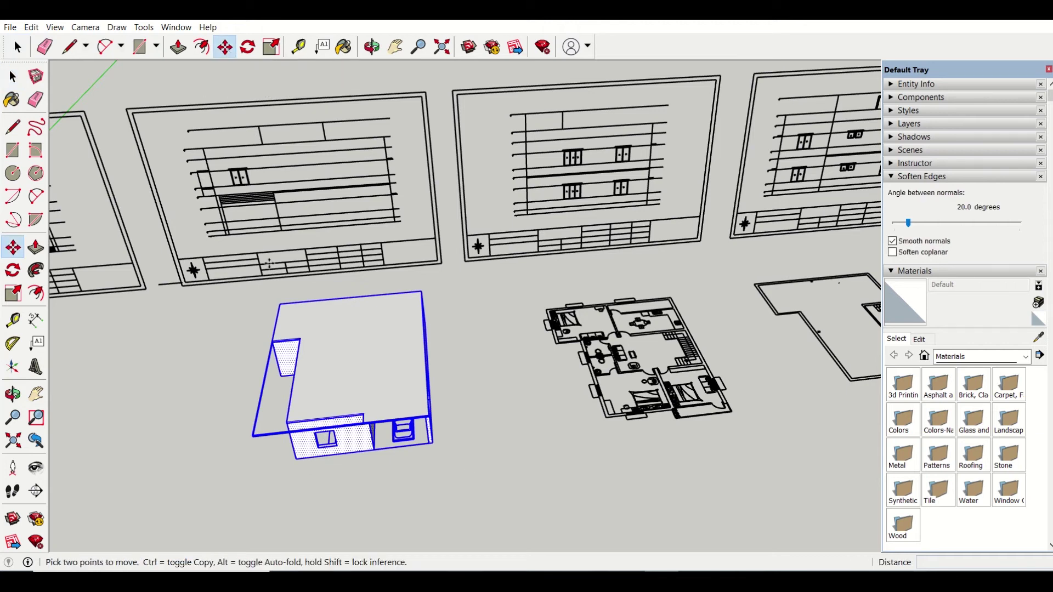
{"action": "left_click", "coordinate": [300, 457]}
{"action": "key", "text": "ctrl"}
{"action": "middle_click_drag", "start_coordinate": [257, 474], "coordinate": [286, 482]}
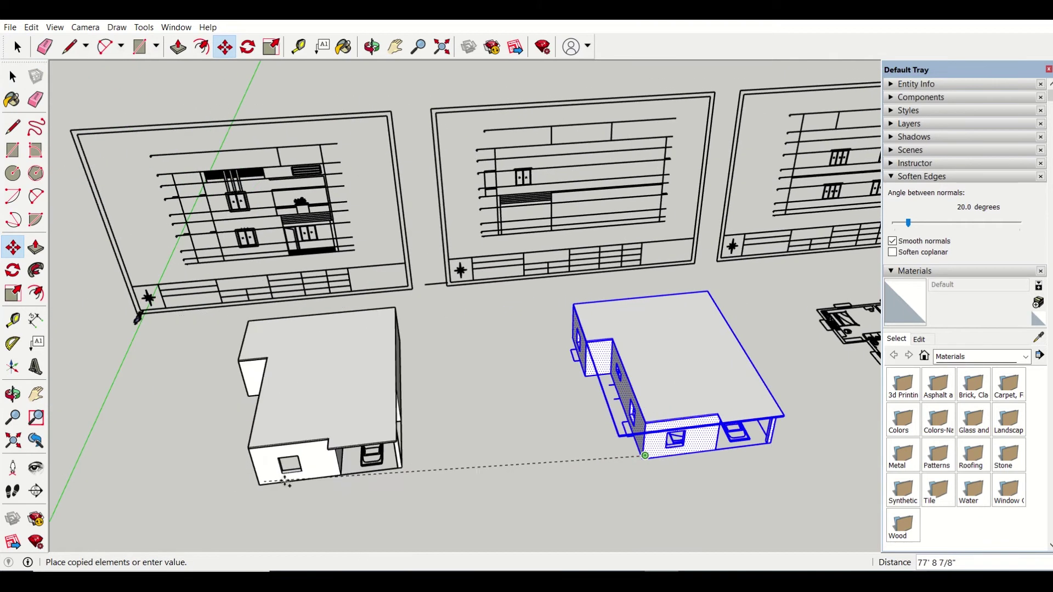
{"action": "left_click", "coordinate": [328, 496]}
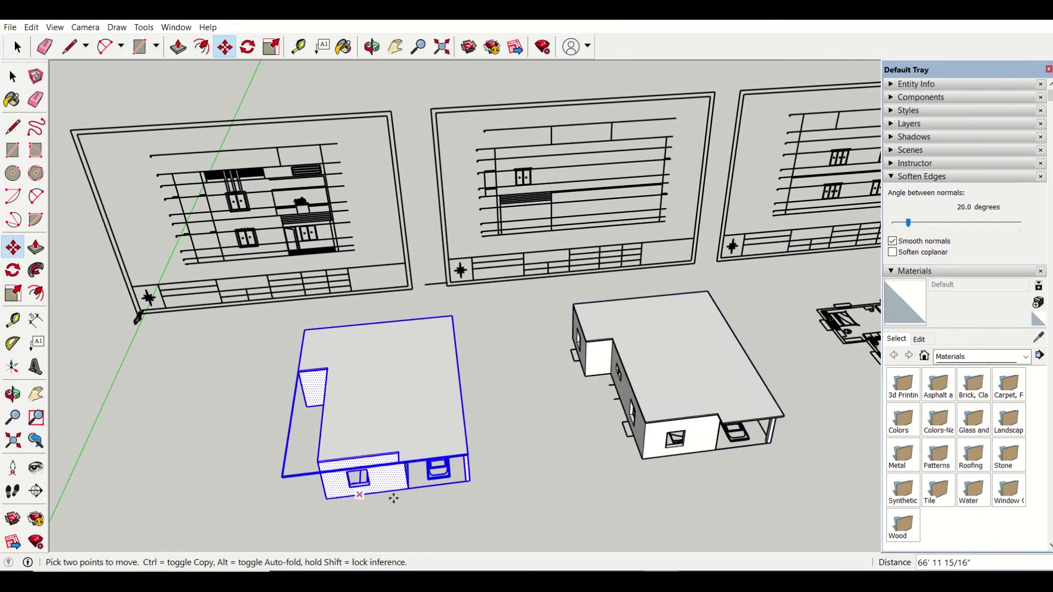
{"action": "scroll", "coordinate": [394, 498], "scroll_direction": "down", "scroll_amount": 2}
{"action": "scroll", "coordinate": [483, 471], "scroll_direction": "up", "scroll_amount": 4}
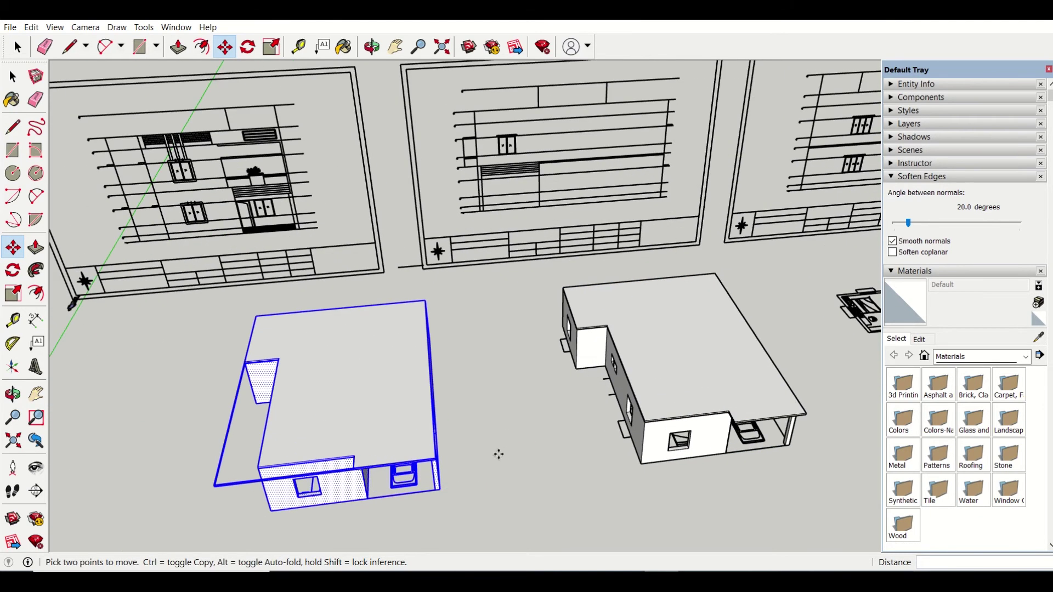
{"action": "left_click", "coordinate": [17, 47]}
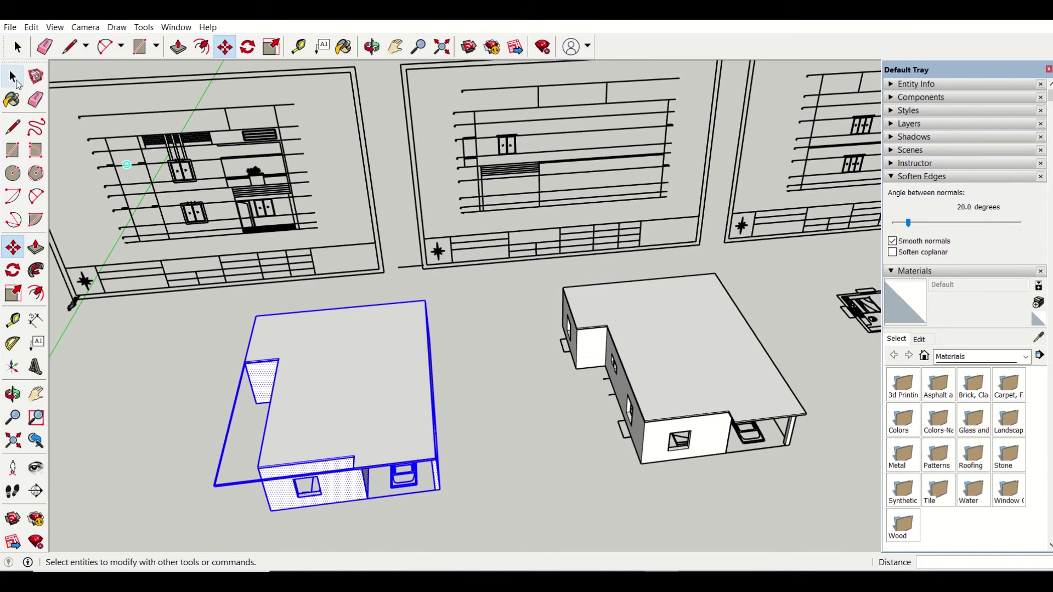
- Delete the left house's roof face to expose its interior walls
{"action": "left_click", "coordinate": [361, 384]}
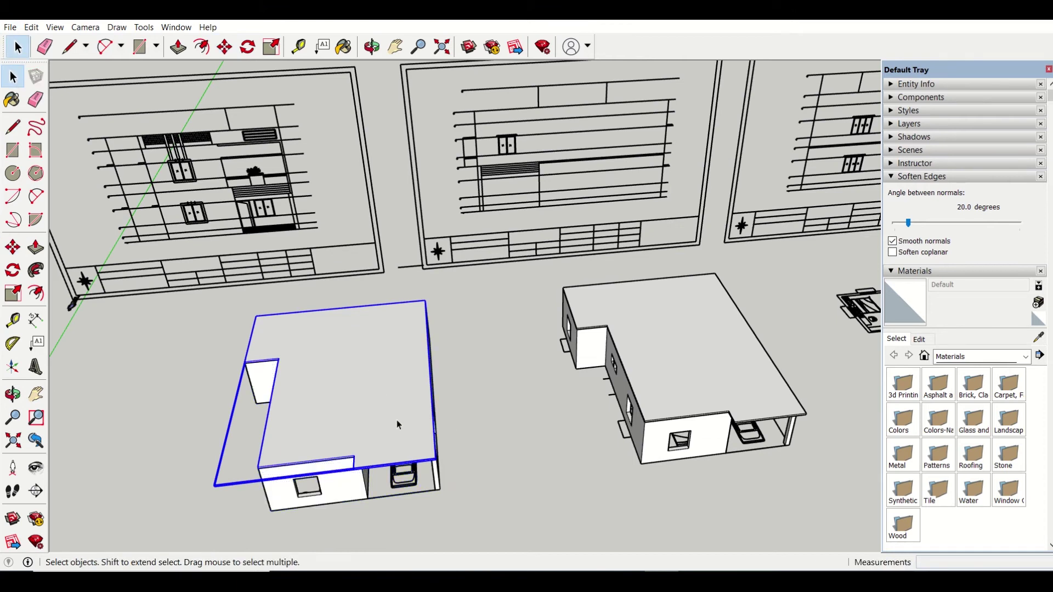
{"action": "key", "text": "Delete"}
{"action": "key", "text": "o"}
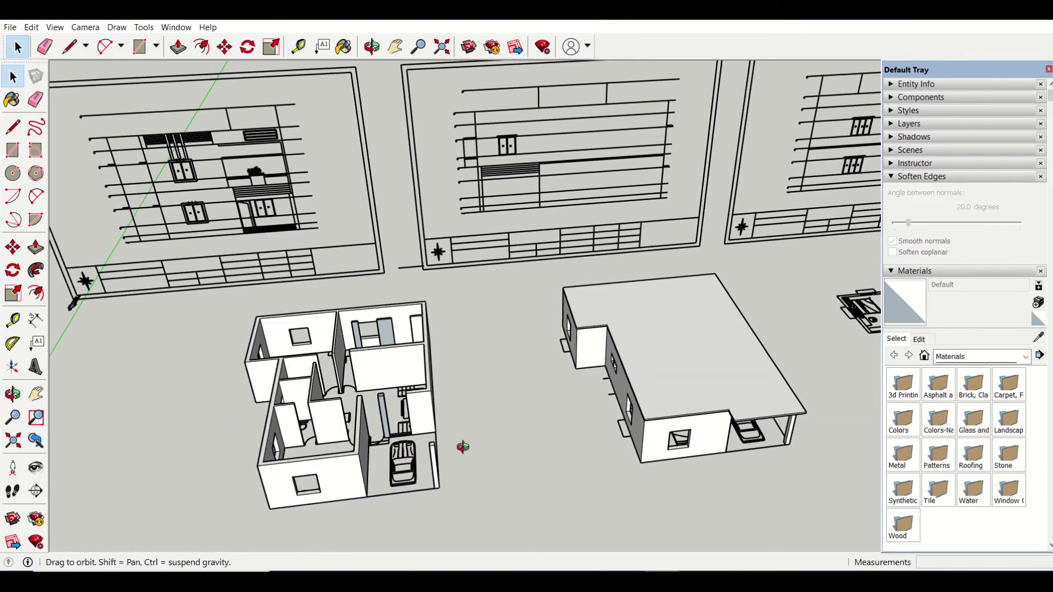
{"action": "left_click_drag", "start_coordinate": [463, 444], "coordinate": [416, 454]}
{"action": "key", "text": "space"}
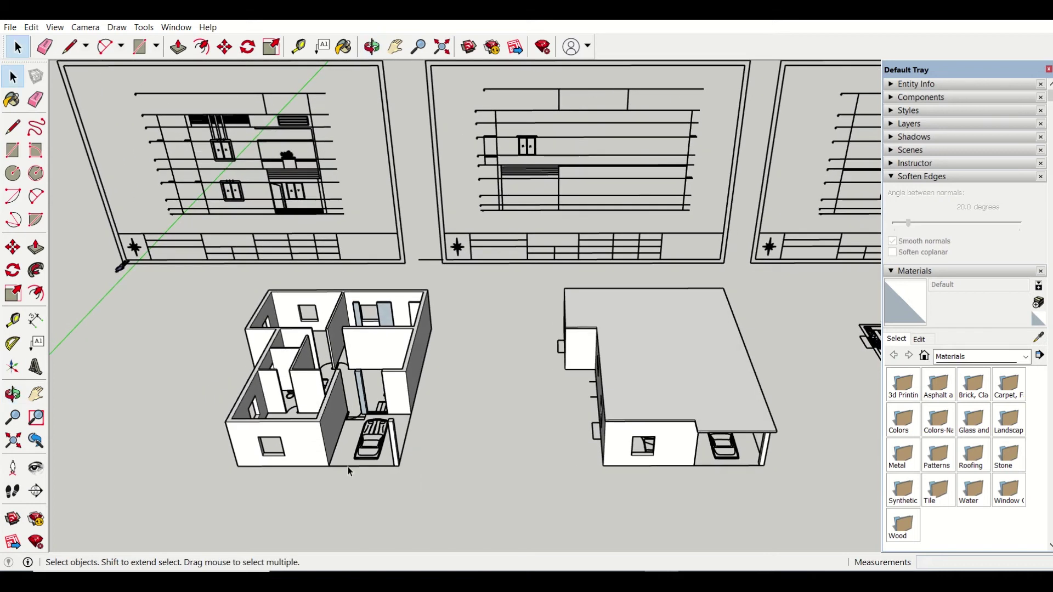
{"action": "scroll", "coordinate": [364, 458], "scroll_direction": "up", "scroll_amount": 3}
- Select the car inside, then box-select the whole open-walled house from above
{"action": "left_click", "coordinate": [388, 449]}
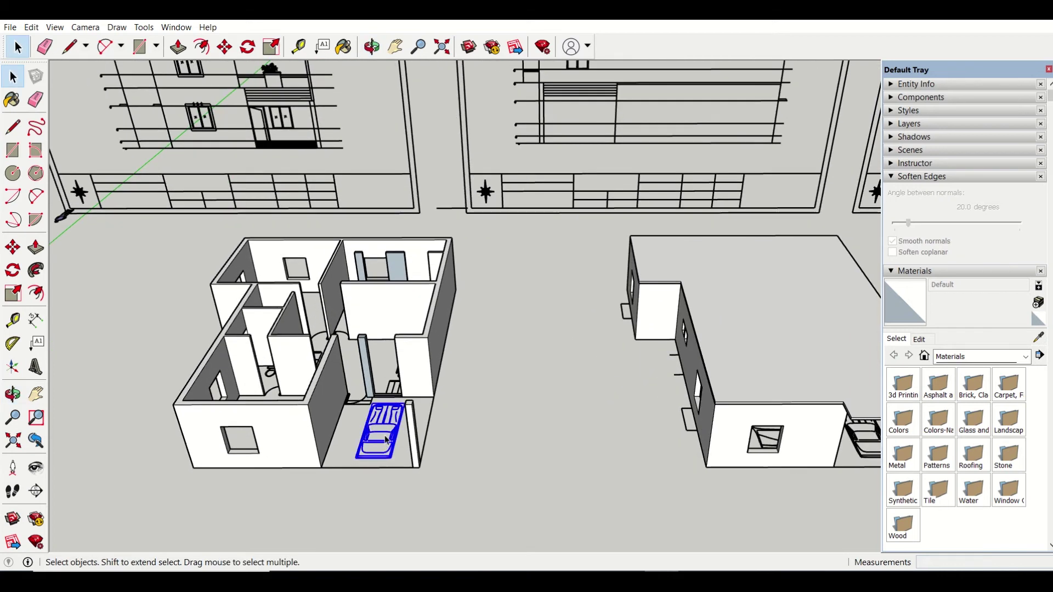
{"action": "scroll", "coordinate": [384, 433], "scroll_direction": "down", "scroll_amount": 2}
{"action": "middle_click_drag", "start_coordinate": [394, 430], "coordinate": [394, 430]}
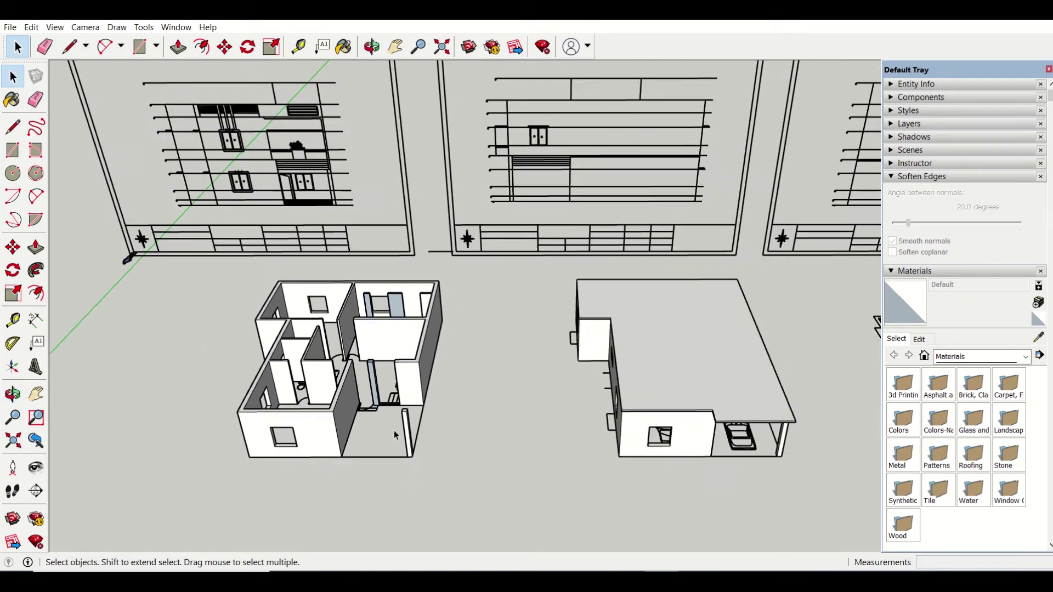
{"action": "scroll", "coordinate": [209, 266], "scroll_direction": "up", "scroll_amount": 1}
{"action": "left_click_drag", "start_coordinate": [278, 304], "coordinate": [485, 501]}
- Turn the selected open-walled house into a component with the definition name FF
{"action": "right_click", "coordinate": [404, 357]}
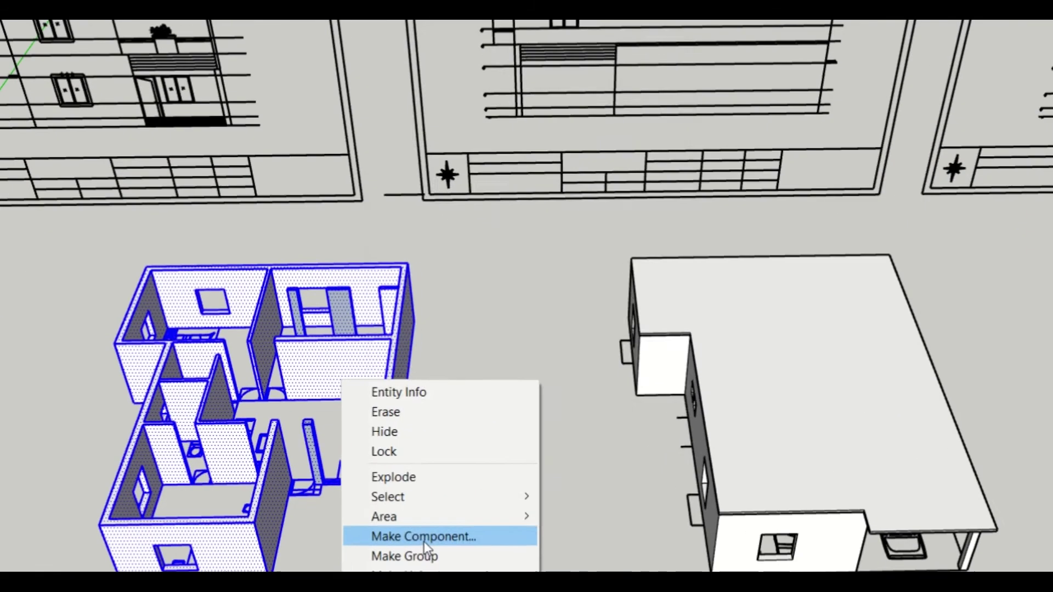
{"action": "left_click", "coordinate": [459, 460]}
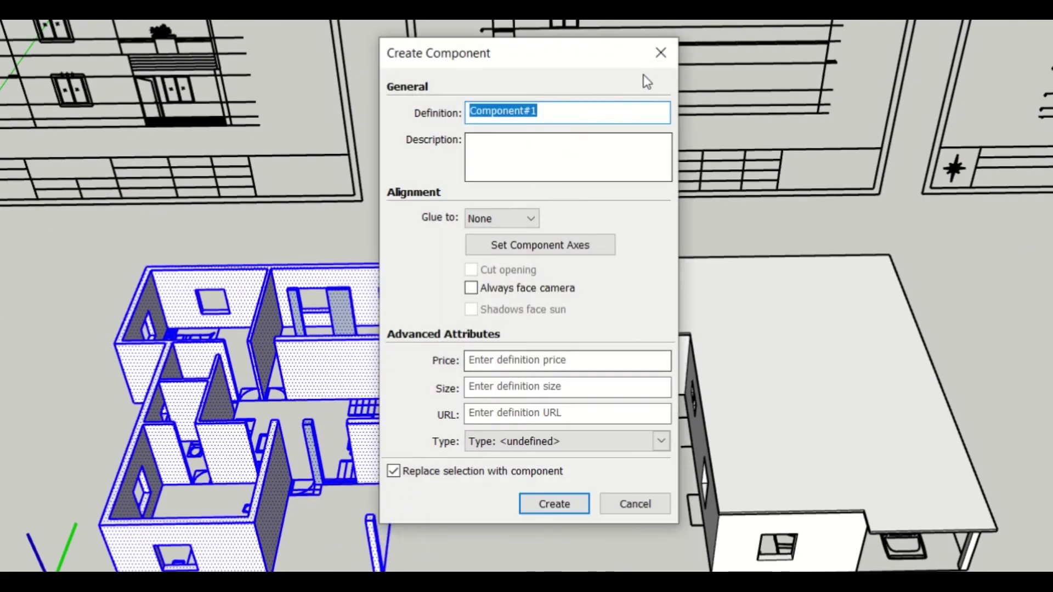
{"action": "type", "text": "FF"}
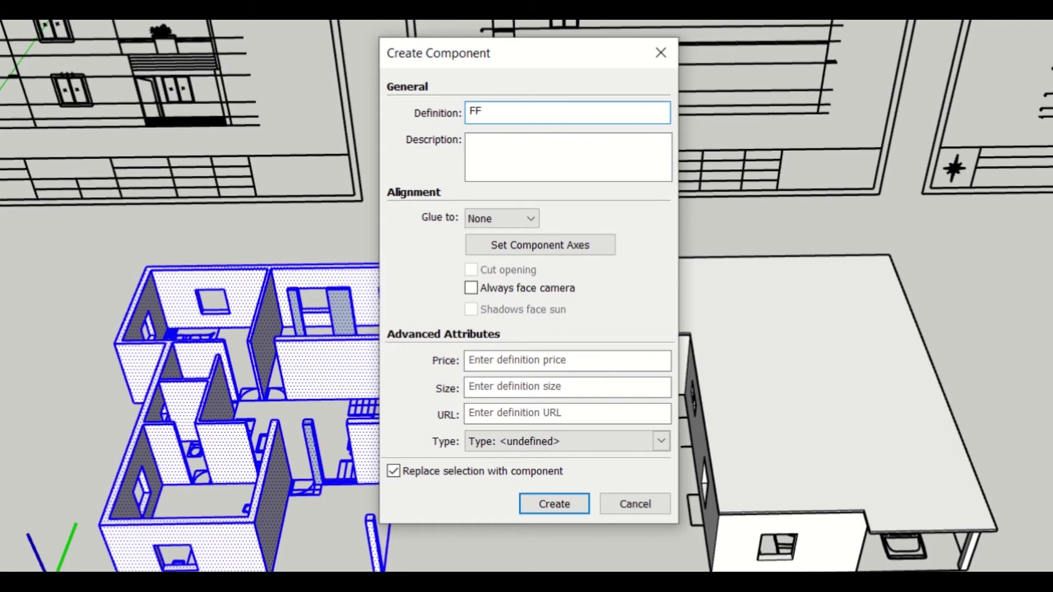
{"action": "left_click", "coordinate": [553, 503]}
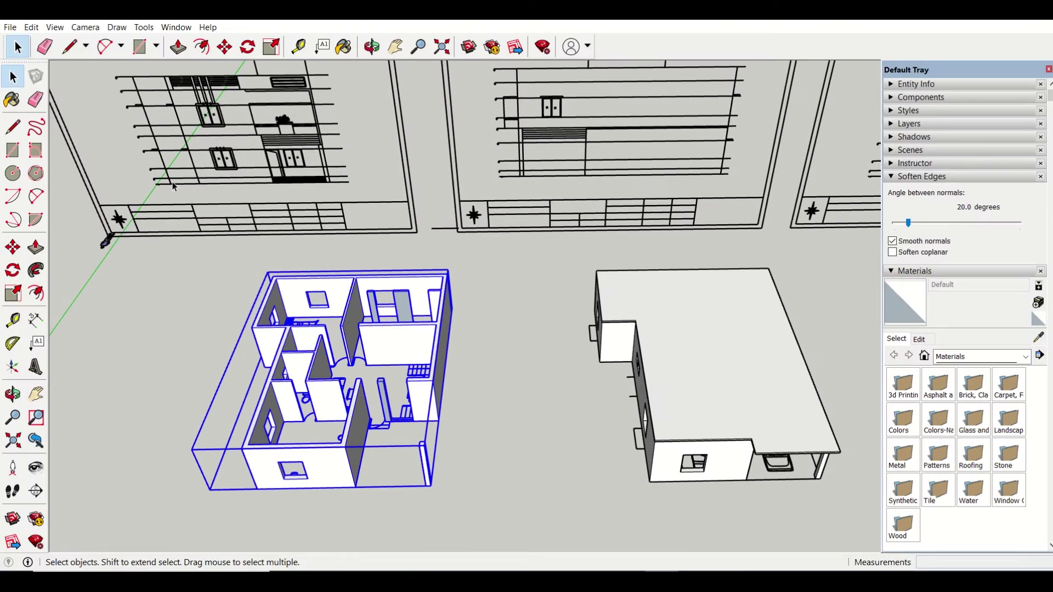
{"action": "left_click", "coordinate": [225, 48]}
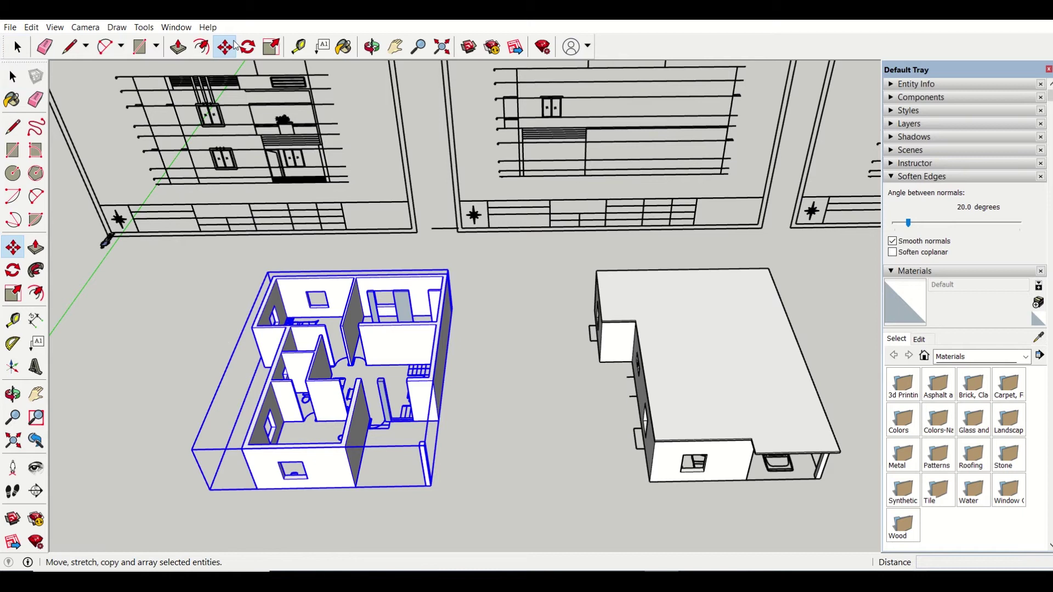
- Copy FF by its bottom corner onto the top of the right-hand house as a second storey
{"action": "left_click", "coordinate": [258, 489]}
{"action": "key", "text": "ctrl"}
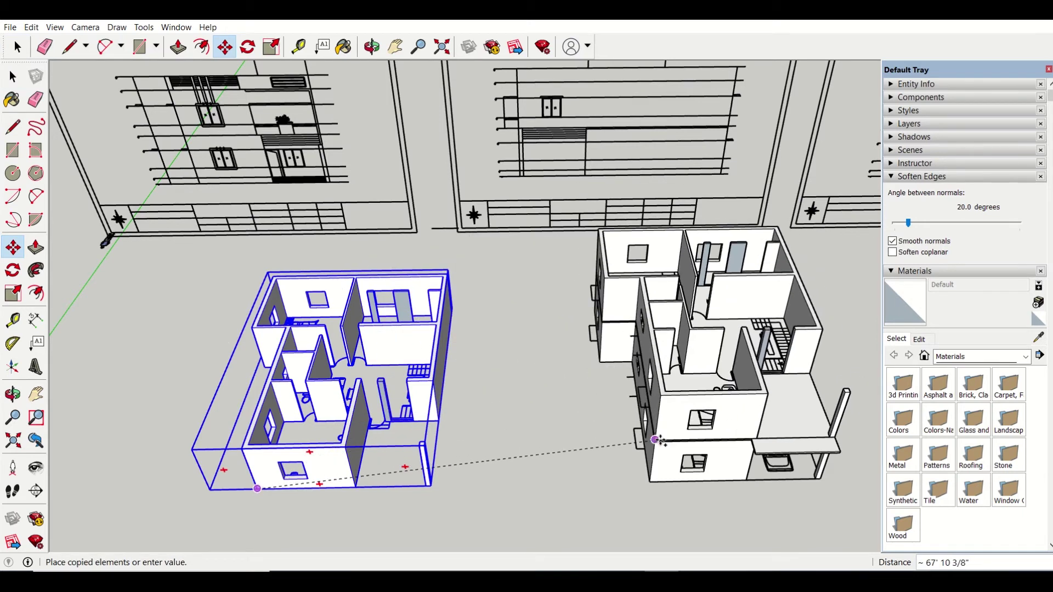
{"action": "left_click", "coordinate": [658, 440]}
{"action": "scroll", "coordinate": [673, 441], "scroll_direction": "up", "scroll_amount": 6}
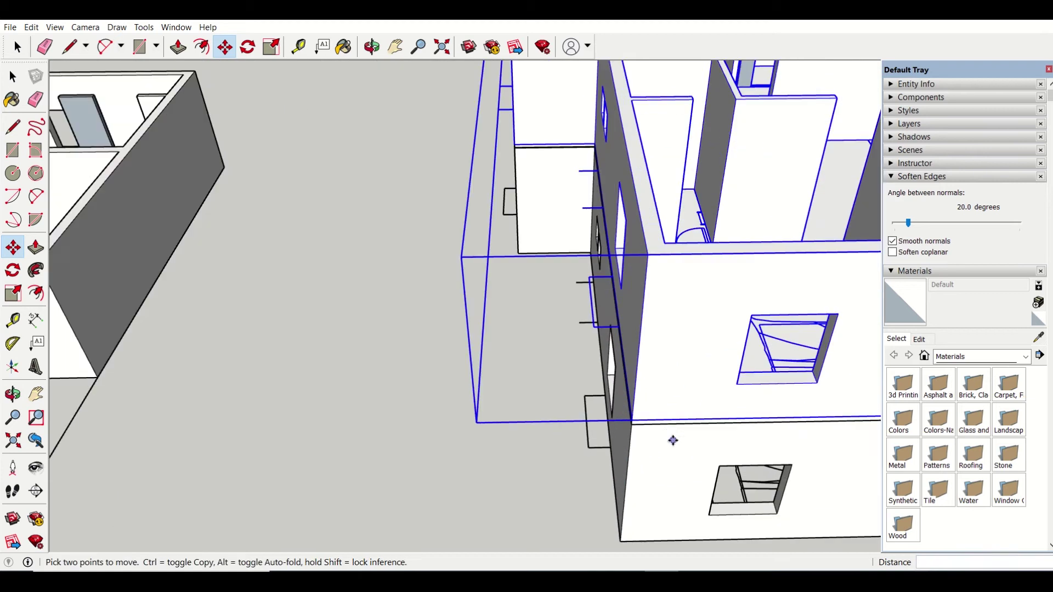
{"action": "scroll", "coordinate": [664, 428], "scroll_direction": "down", "scroll_amount": 8}
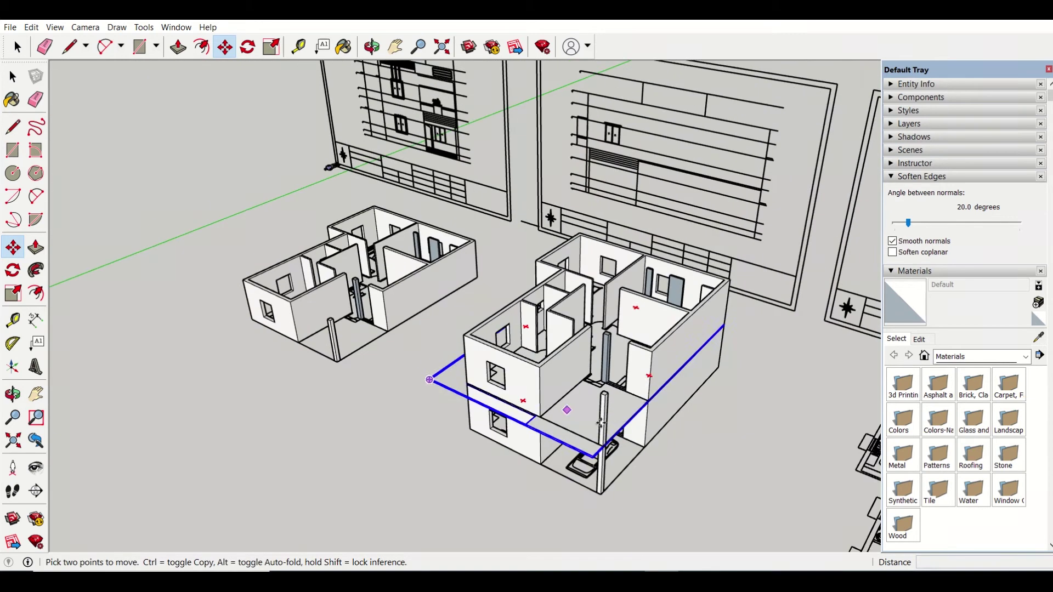
{"action": "scroll", "coordinate": [648, 402], "scroll_direction": "up", "scroll_amount": 2}
{"action": "scroll", "coordinate": [612, 417], "scroll_direction": "up", "scroll_amount": 2}
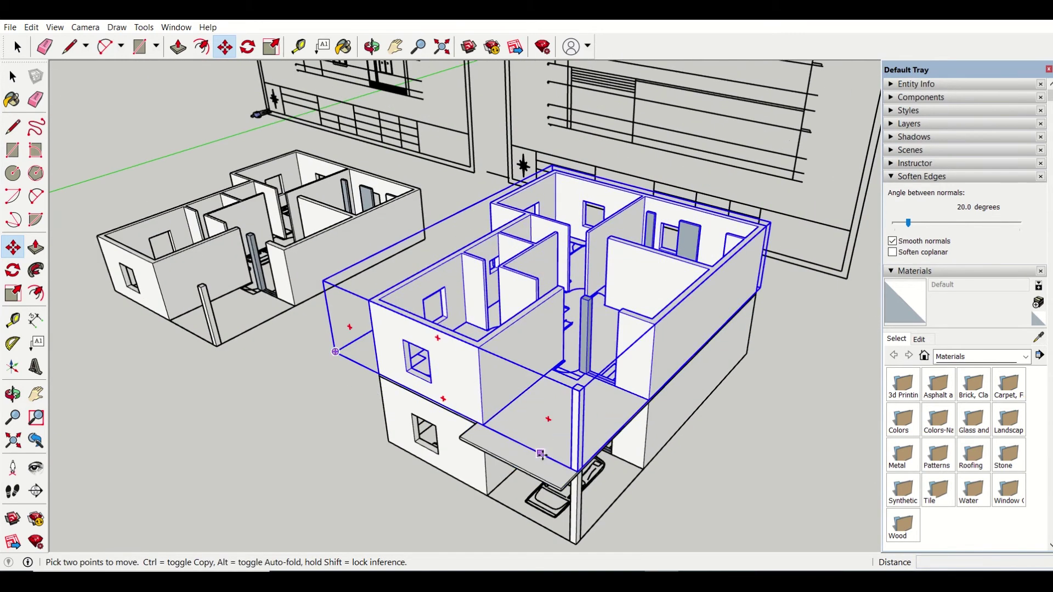
{"action": "scroll", "coordinate": [502, 429], "scroll_direction": "down", "scroll_amount": 3}
{"action": "key", "text": "ctrl+t"}
{"action": "mouse_move", "coordinate": [661, 475]}
{"action": "middle_mouse_down"}
{"action": "mouse_move", "coordinate": [673, 506]}
{"action": "mouse_move", "coordinate": [677, 486]}
{"action": "middle_mouse_up"}
{"action": "scroll", "coordinate": [678, 486], "scroll_direction": "down", "scroll_amount": 1}
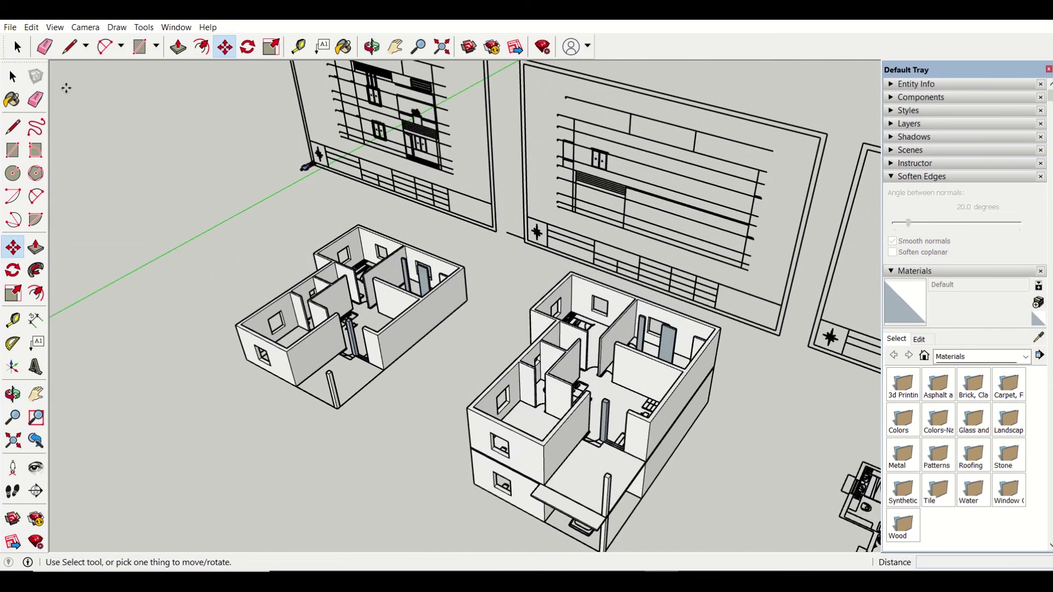
- Draw a long thin rectangle on the ground beside the house
{"action": "left_click", "coordinate": [400, 48]}
{"action": "left_click_drag", "start_coordinate": [422, 386], "coordinate": [258, 299]}
{"action": "middle_click_drag", "start_coordinate": [326, 463], "coordinate": [425, 436]}
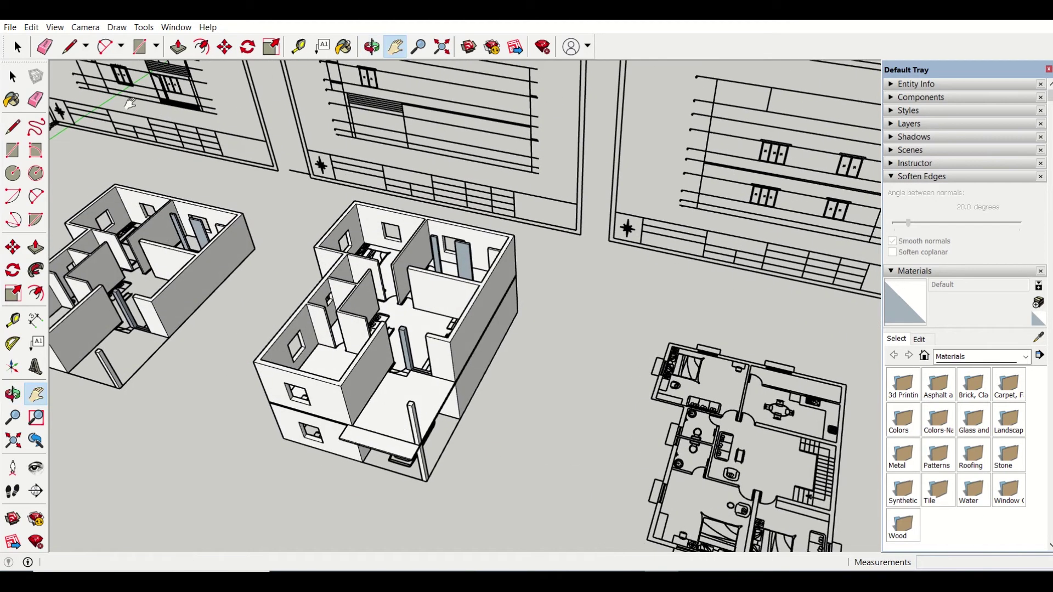
{"action": "left_click", "coordinate": [13, 150]}
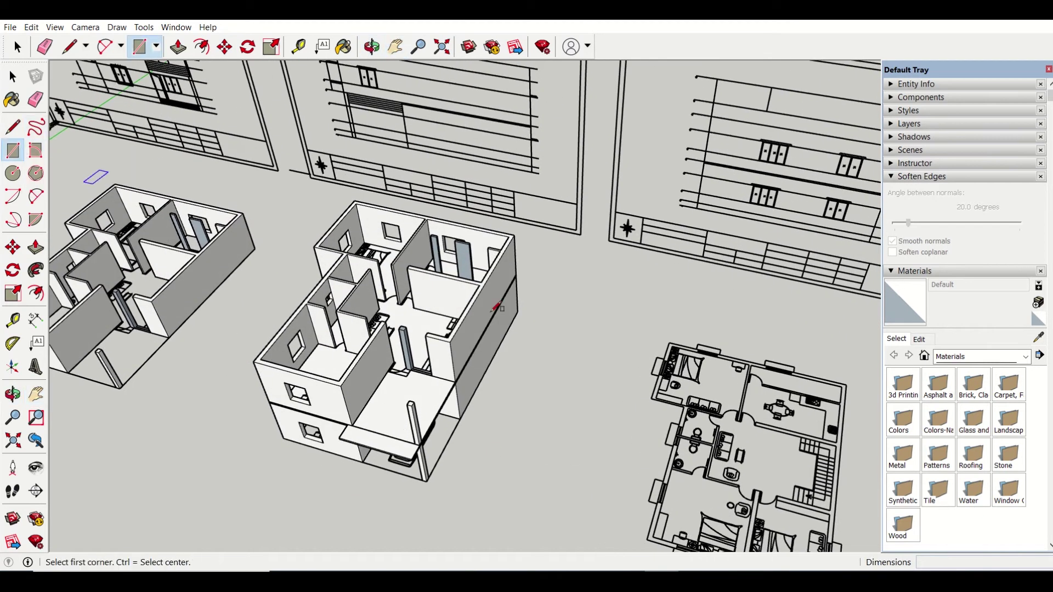
{"action": "left_click", "coordinate": [552, 402]}
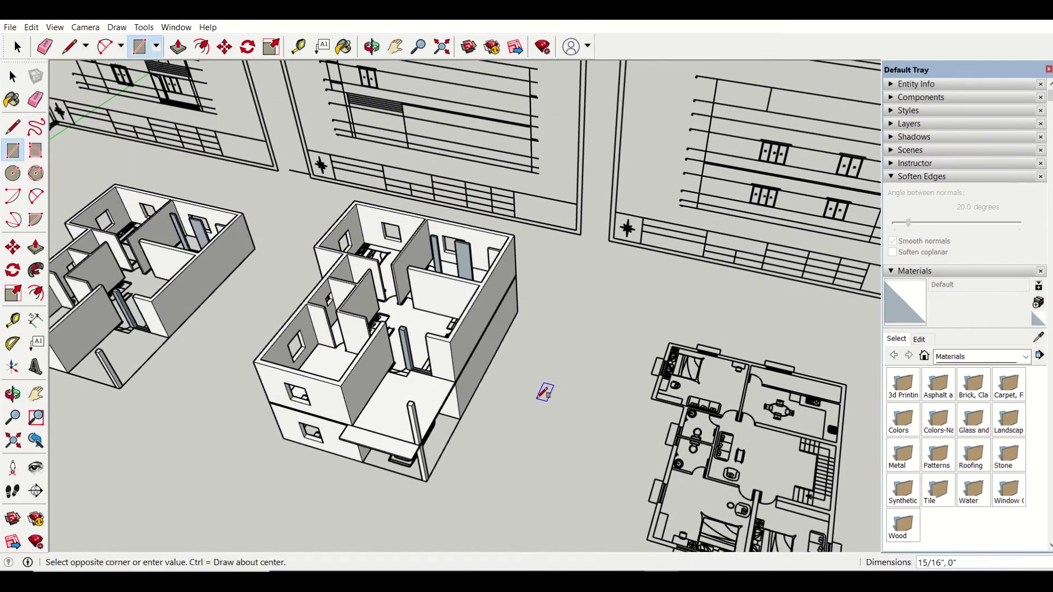
{"action": "left_click", "coordinate": [512, 496]}
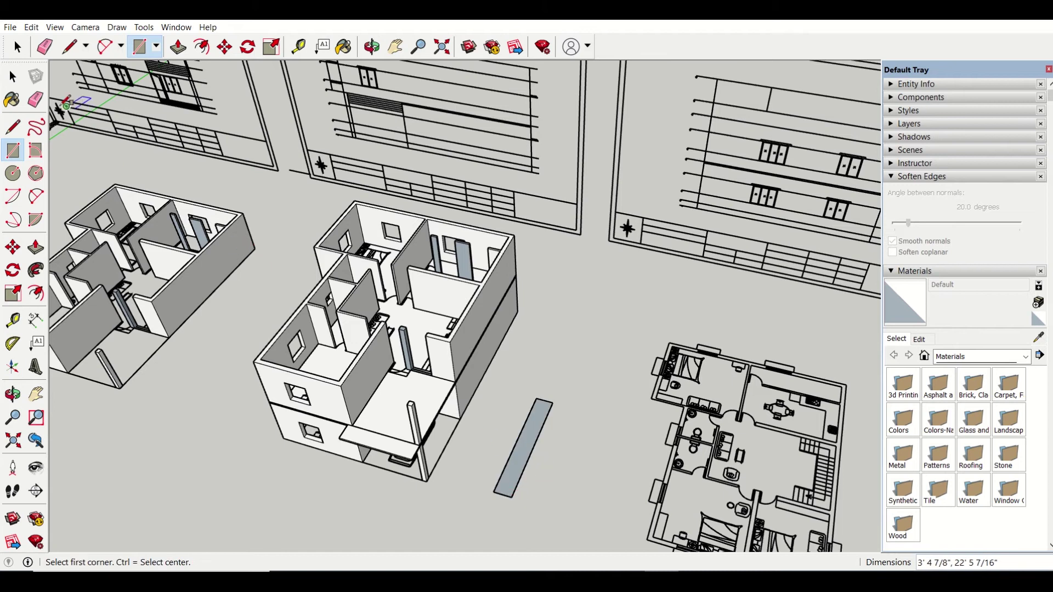
- Push/pull the rectangle up into a block 10' 6" tall
{"action": "left_click", "coordinate": [179, 48]}
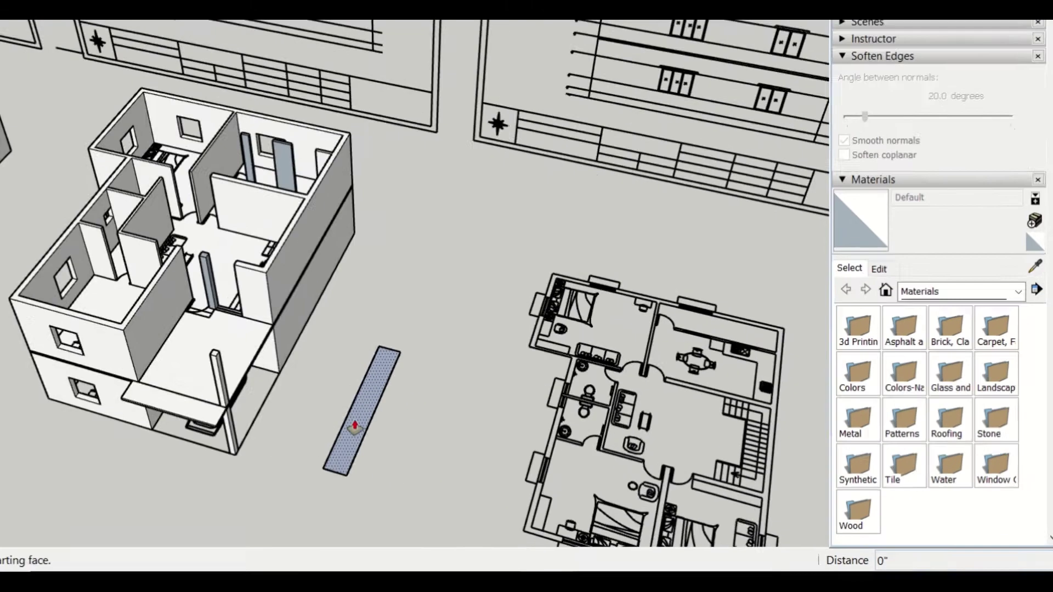
{"action": "left_click_drag", "start_coordinate": [521, 450], "coordinate": [532, 381]}
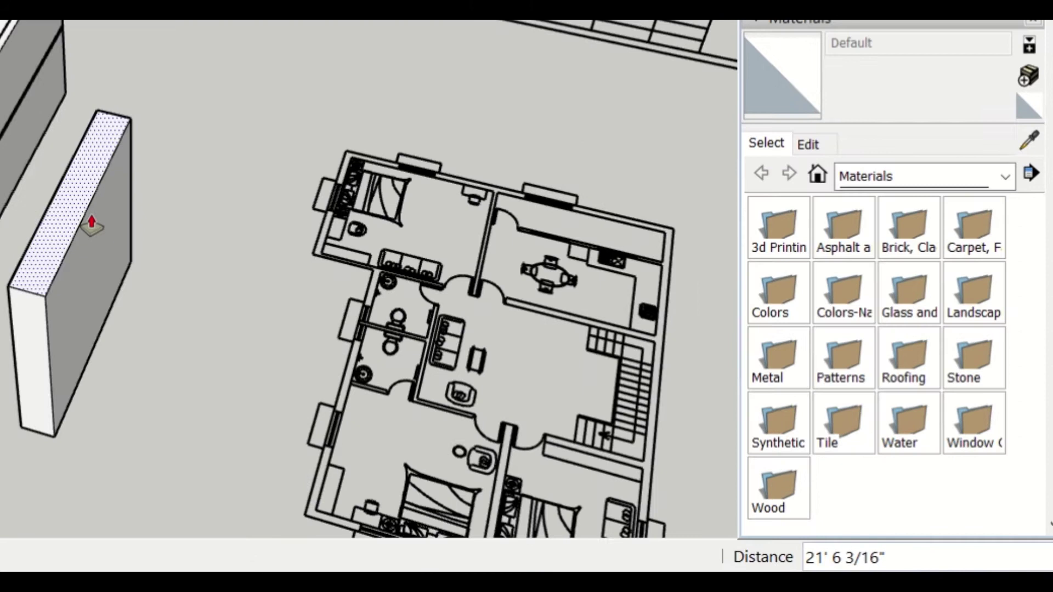
{"action": "type", "text": "10"}
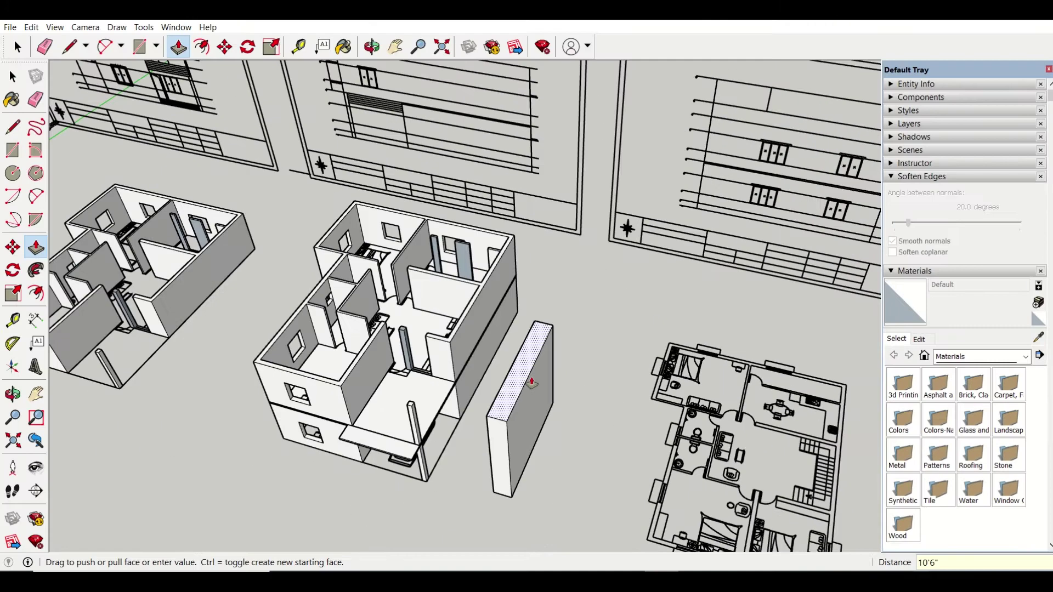
{"action": "key", "text": "Return"}
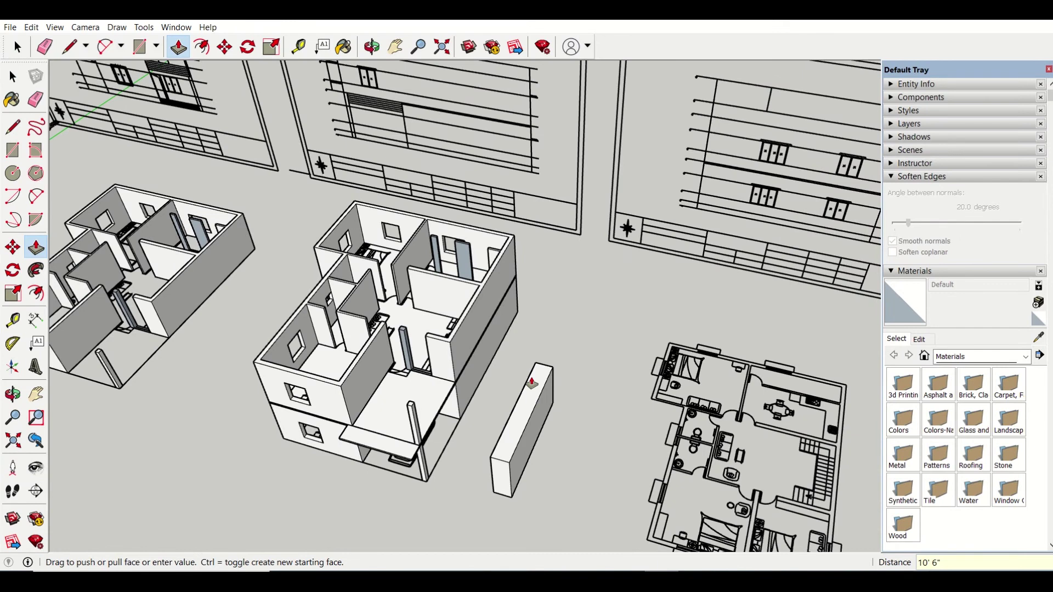
{"action": "scroll", "coordinate": [533, 376], "scroll_direction": "up", "scroll_amount": 2}
{"action": "scroll", "coordinate": [535, 369], "scroll_direction": "down", "scroll_amount": 2}
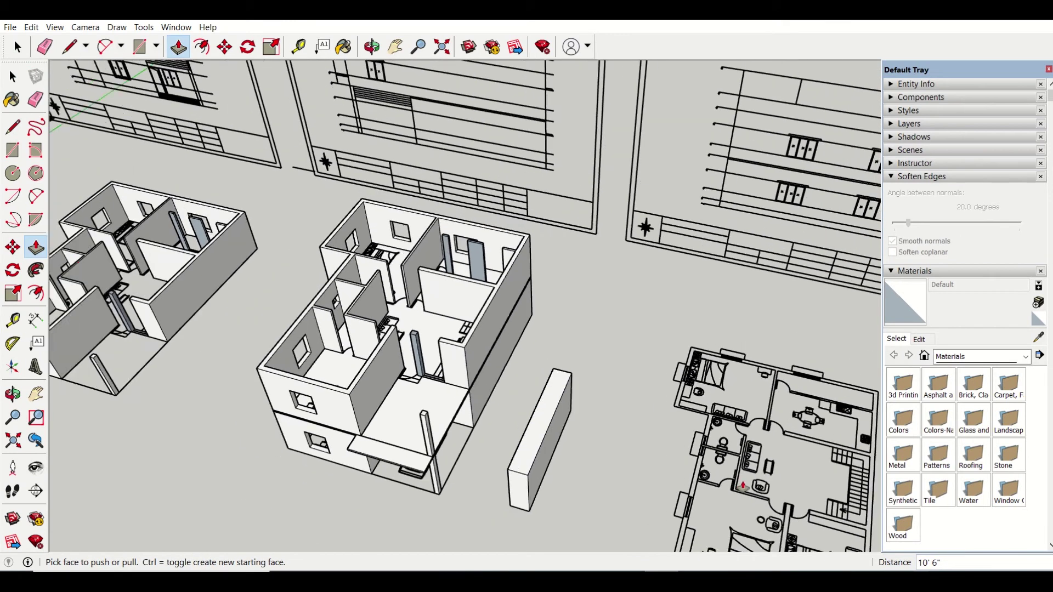
{"action": "middle_click_drag", "start_coordinate": [534, 369], "coordinate": [472, 354]}
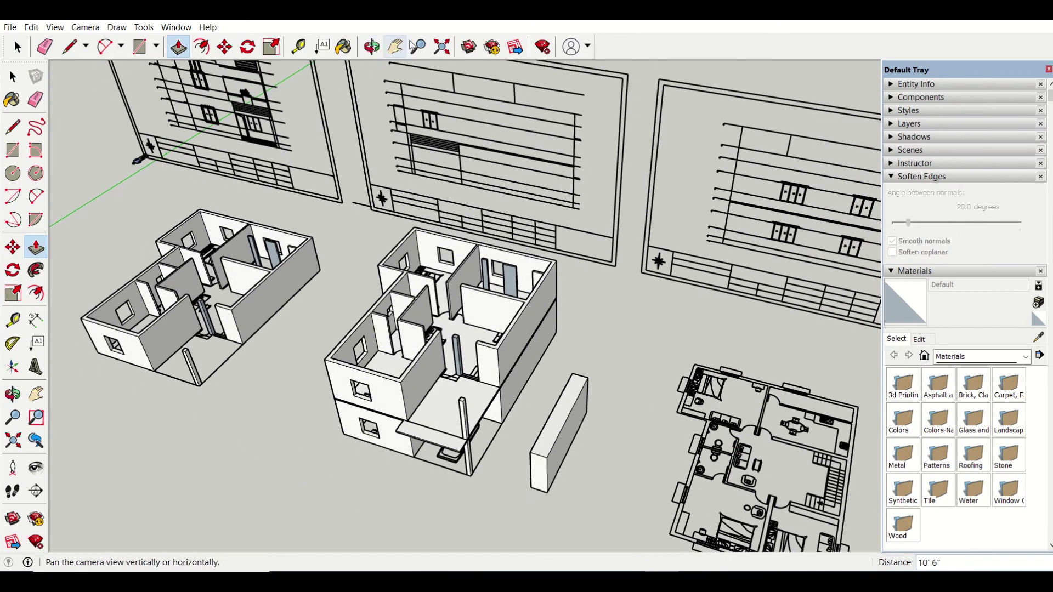
- Measure the block and place a Tape Measure guide 10" in from its edge
{"action": "left_click", "coordinate": [395, 47]}
{"action": "left_click_drag", "start_coordinate": [616, 372], "coordinate": [734, 423]}
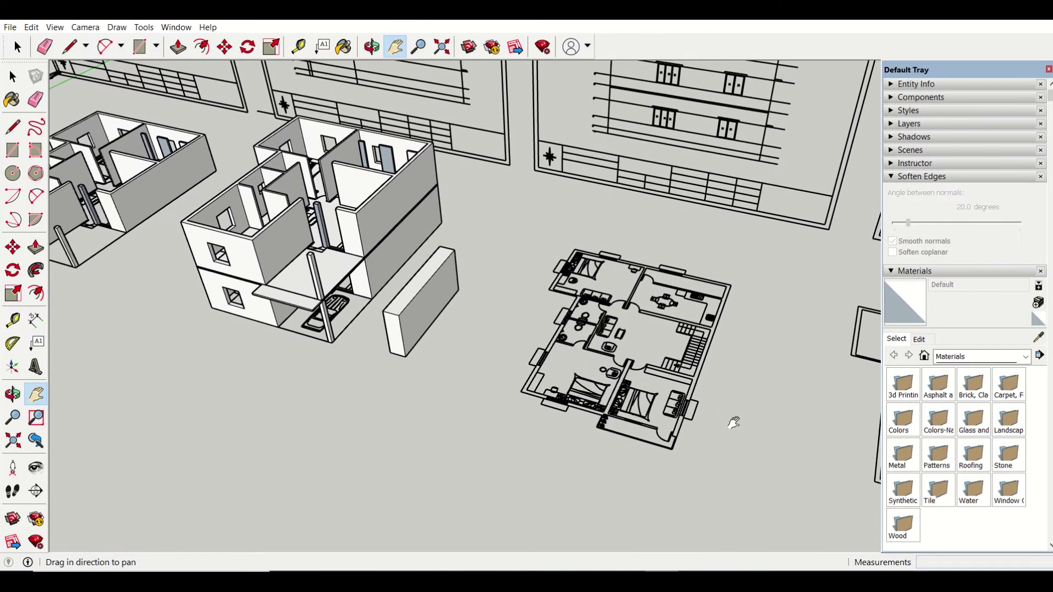
{"action": "scroll", "coordinate": [353, 284], "scroll_direction": "up", "scroll_amount": 4}
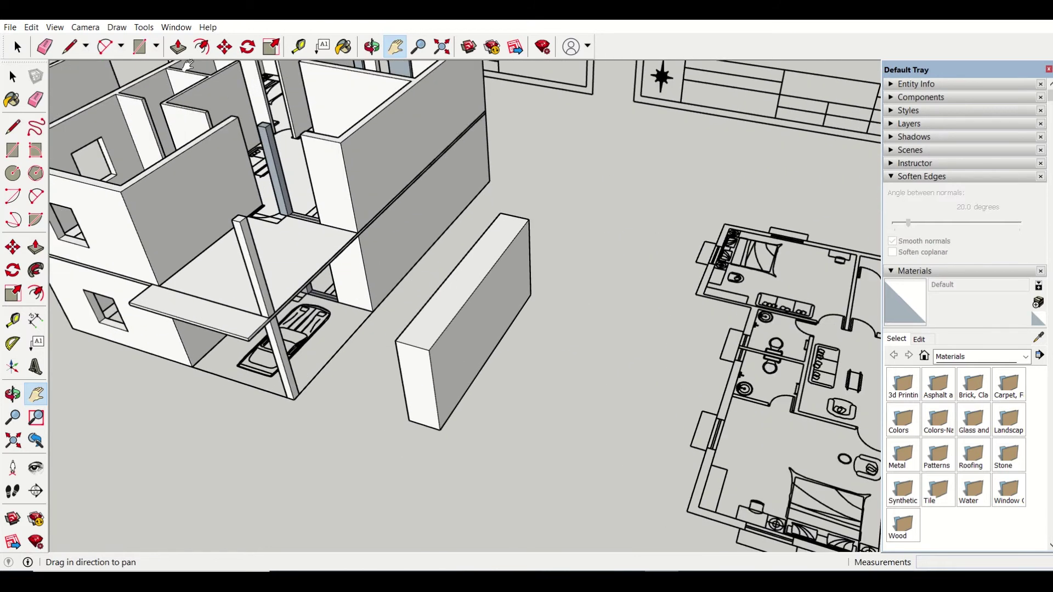
{"action": "left_click", "coordinate": [292, 45]}
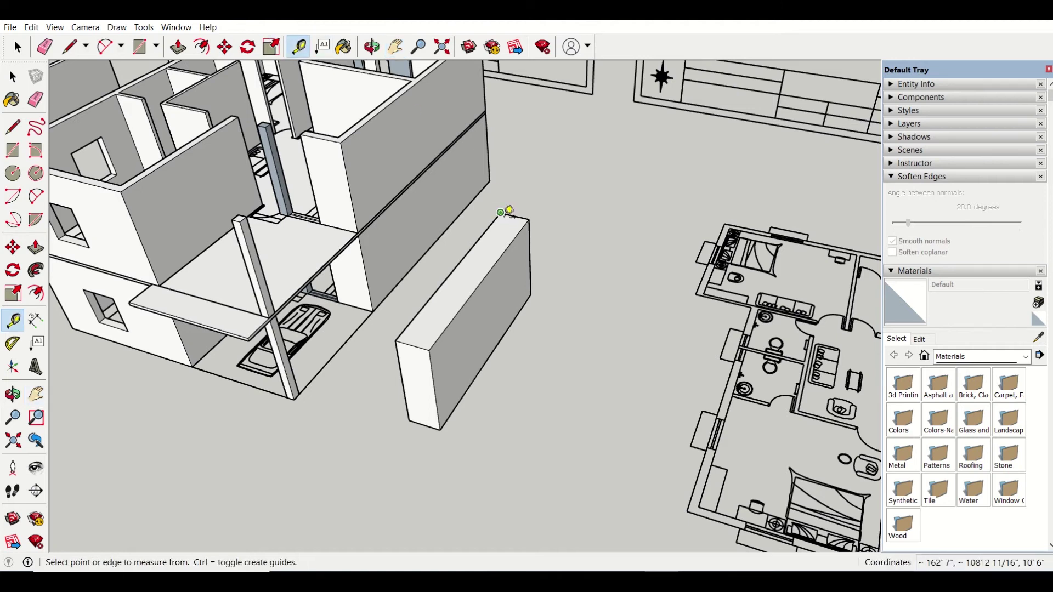
{"action": "left_click", "coordinate": [501, 213]}
{"action": "middle_click_drag", "start_coordinate": [520, 213], "coordinate": [510, 275]}
{"action": "left_click", "coordinate": [480, 293]}
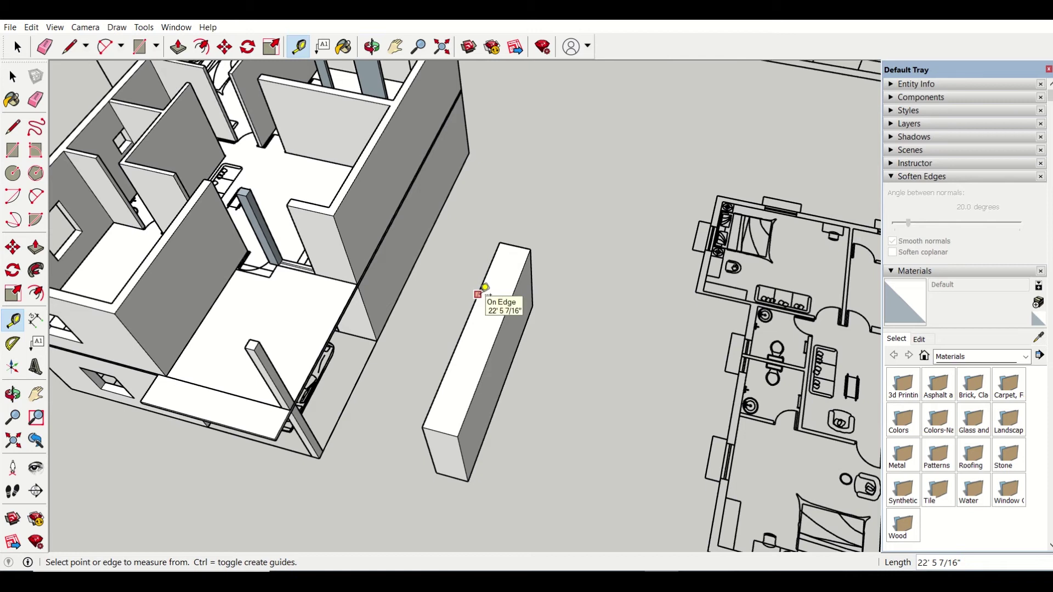
{"action": "left_click", "coordinate": [483, 291]}
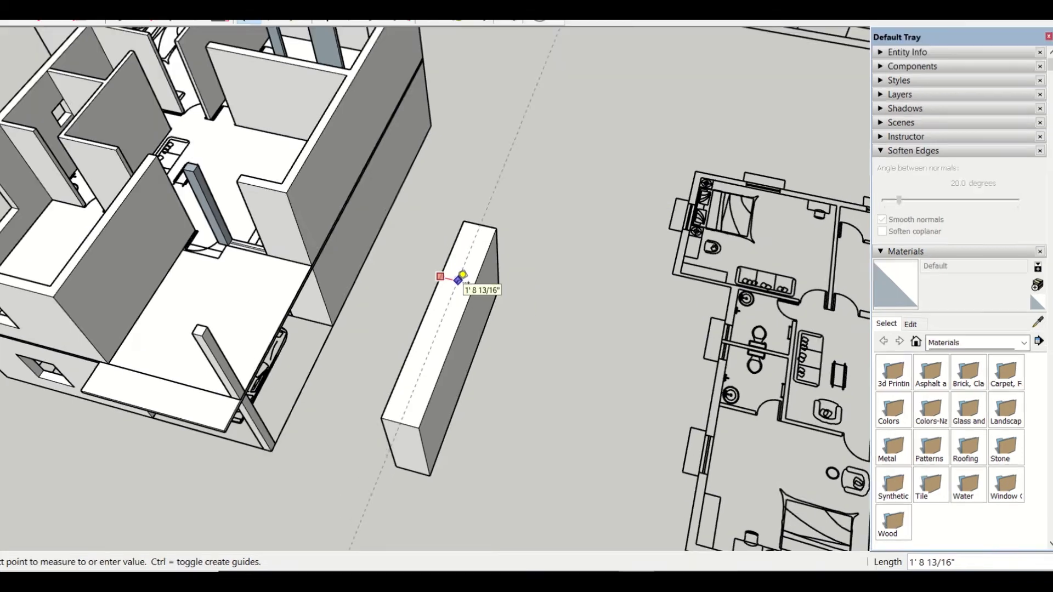
{"action": "type", "text": "1"}
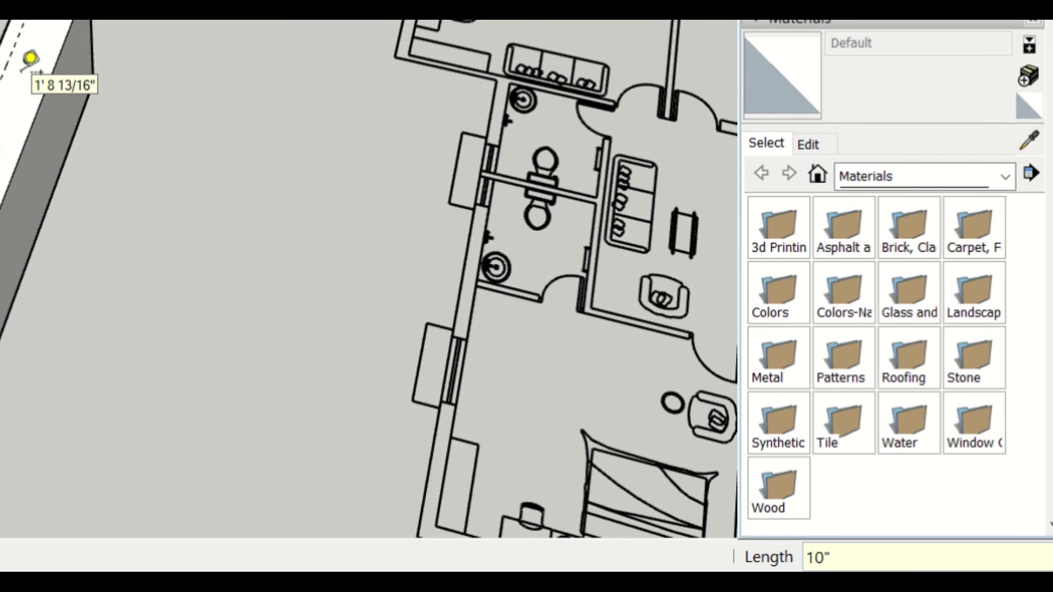
{"action": "type", "text": "0"}
{"action": "key", "text": "Return"}
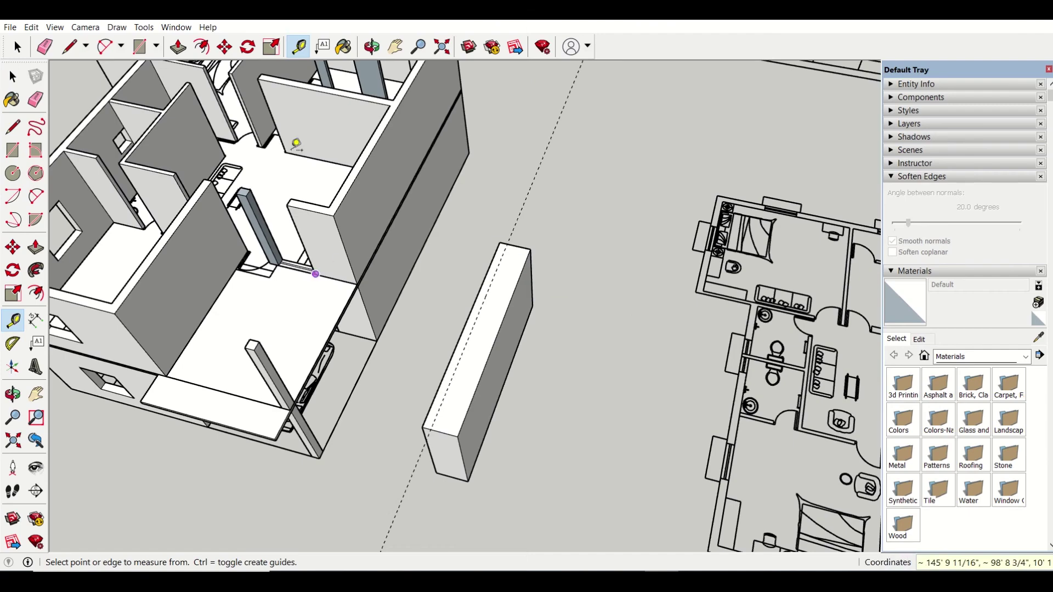
- Push the block's side face in to the guide, thinning it by 2' 4 7/8"
{"action": "left_click", "coordinate": [180, 48]}
{"action": "left_click", "coordinate": [508, 330]}
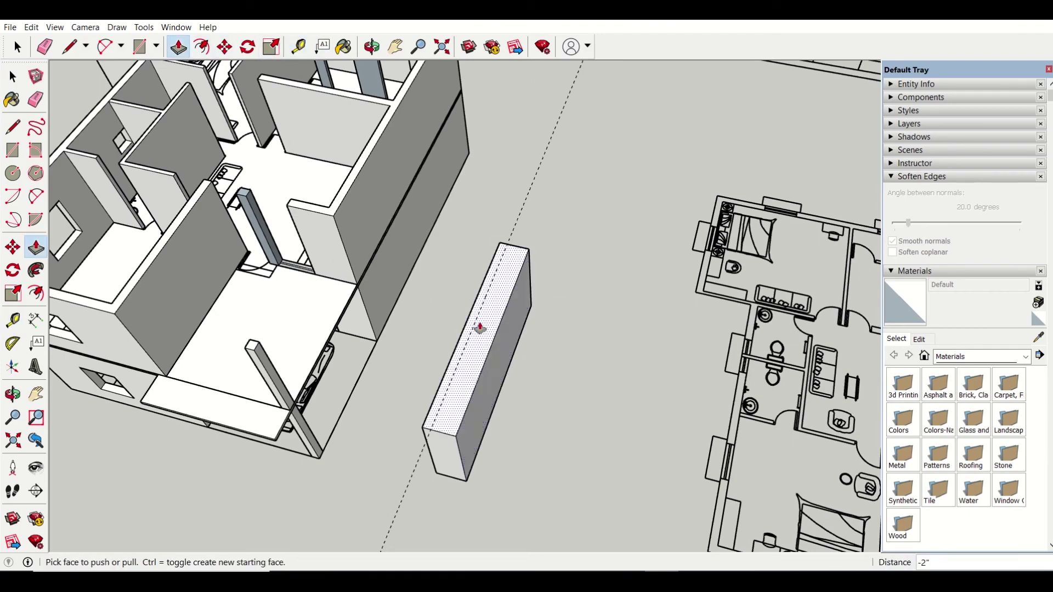
{"action": "left_click", "coordinate": [507, 348]}
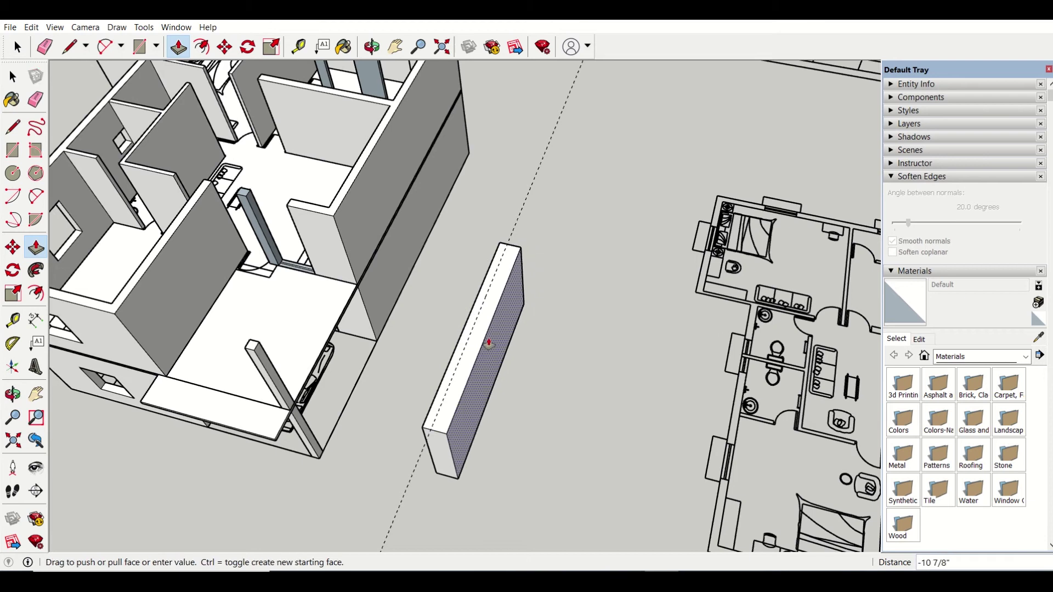
{"action": "left_click", "coordinate": [466, 344]}
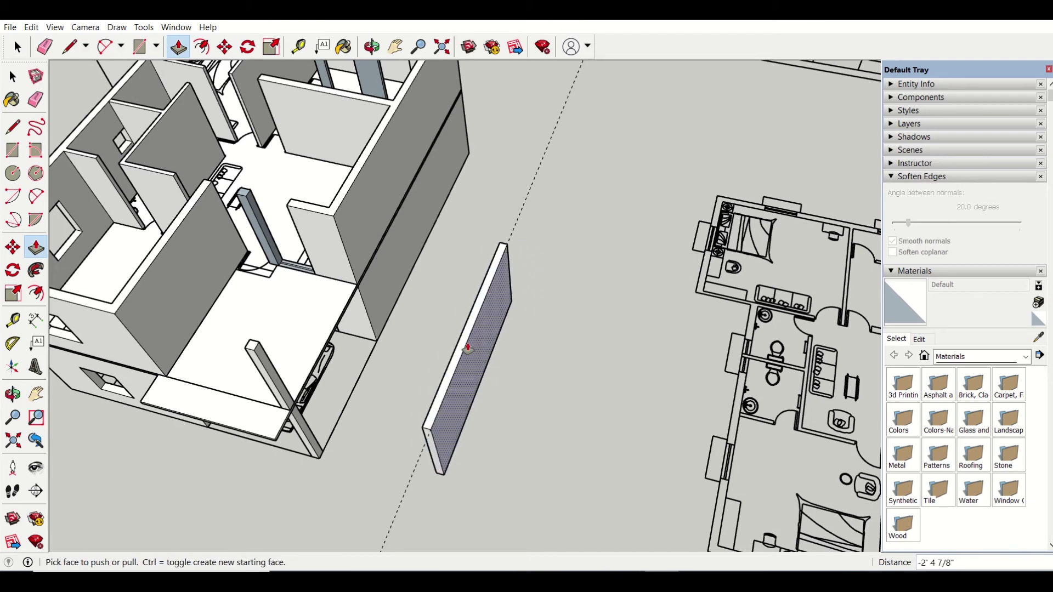
{"action": "middle_click_drag", "start_coordinate": [486, 418], "coordinate": [275, 280]}
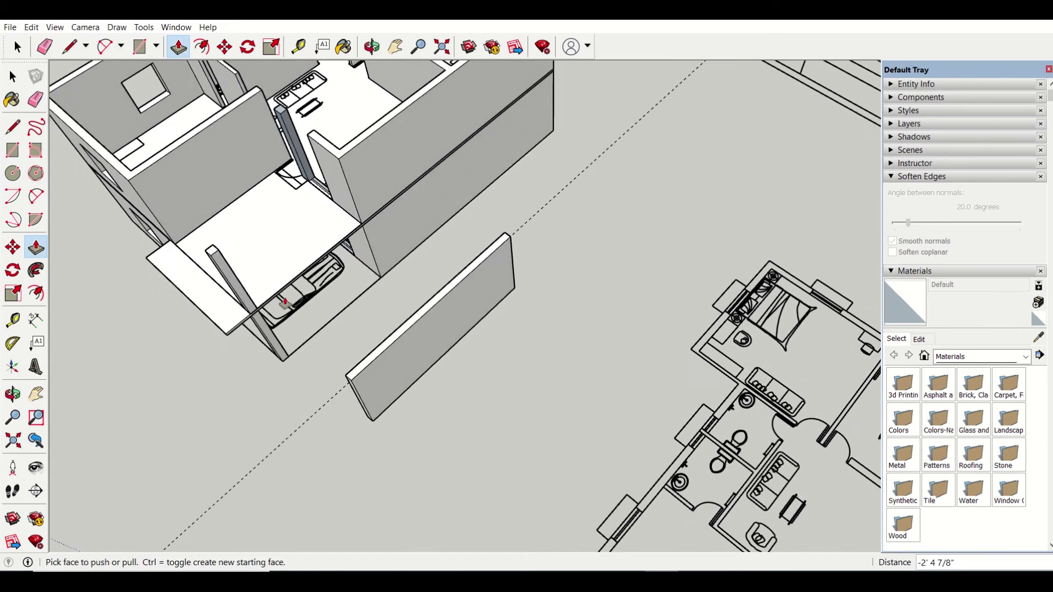
{"action": "scroll", "coordinate": [271, 277], "scroll_direction": "up", "scroll_amount": 3}
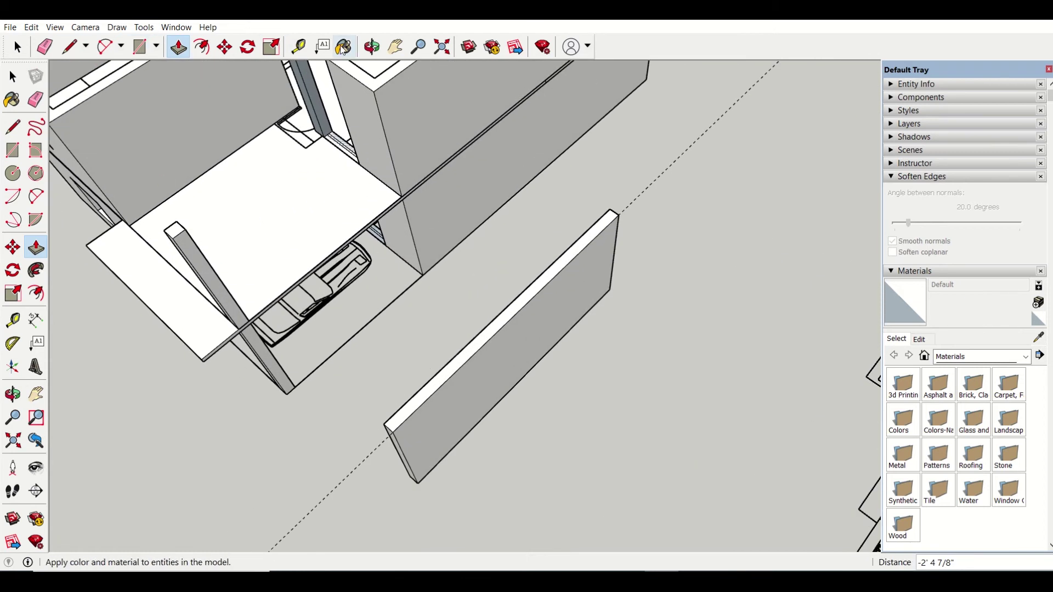
- Measure the balcony slab edge and pull a guide 13' 11 15/16" from the wall's bottom edge
{"action": "left_click", "coordinate": [298, 47]}
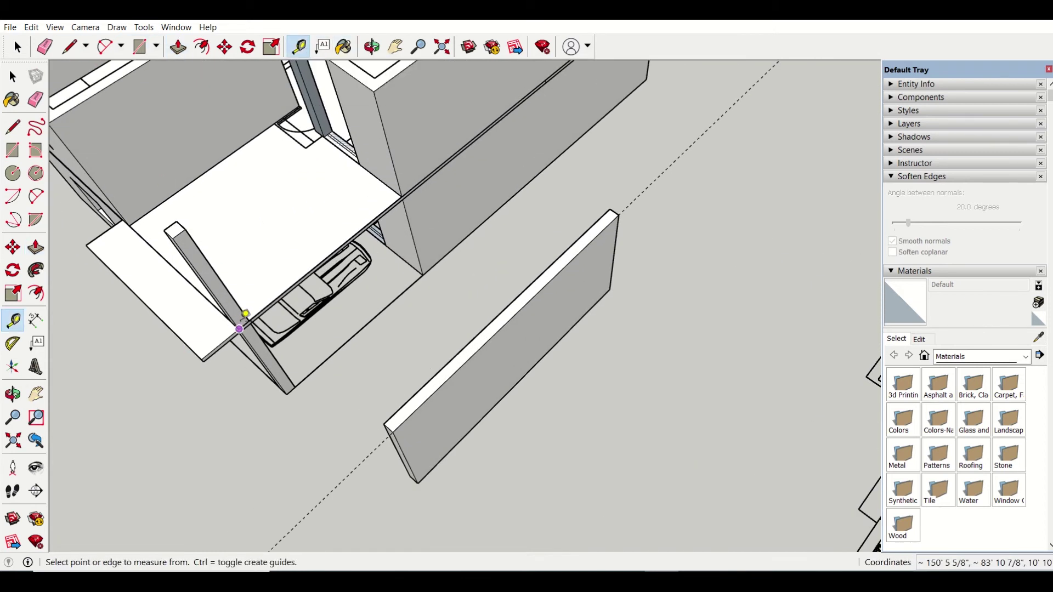
{"action": "left_click", "coordinate": [249, 320]}
{"action": "mouse_move", "coordinate": [407, 188]}
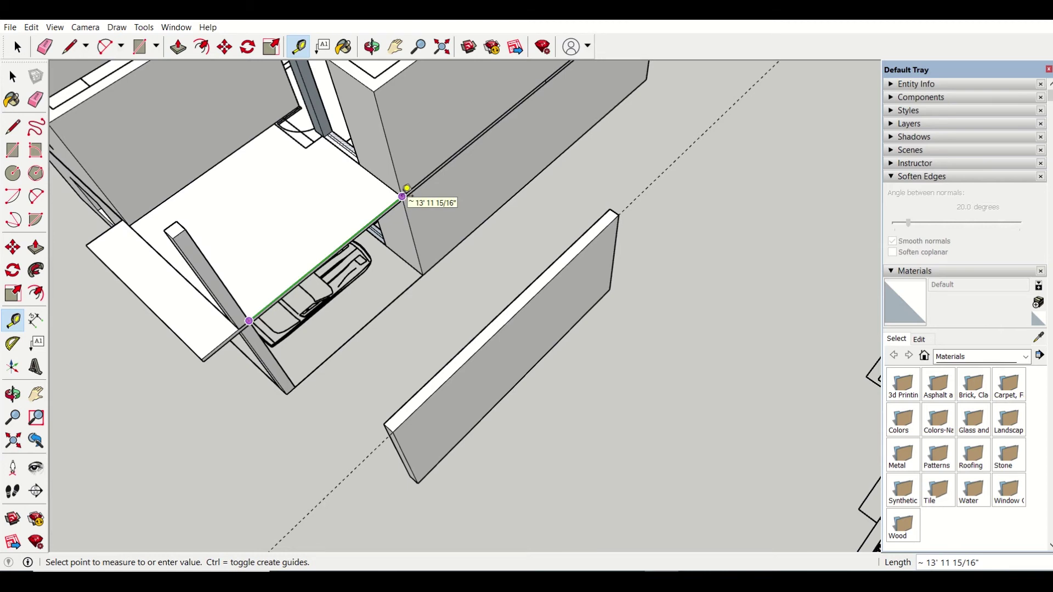
{"action": "left_click", "coordinate": [406, 187]}
{"action": "scroll", "coordinate": [399, 464], "scroll_direction": "up", "scroll_amount": 4}
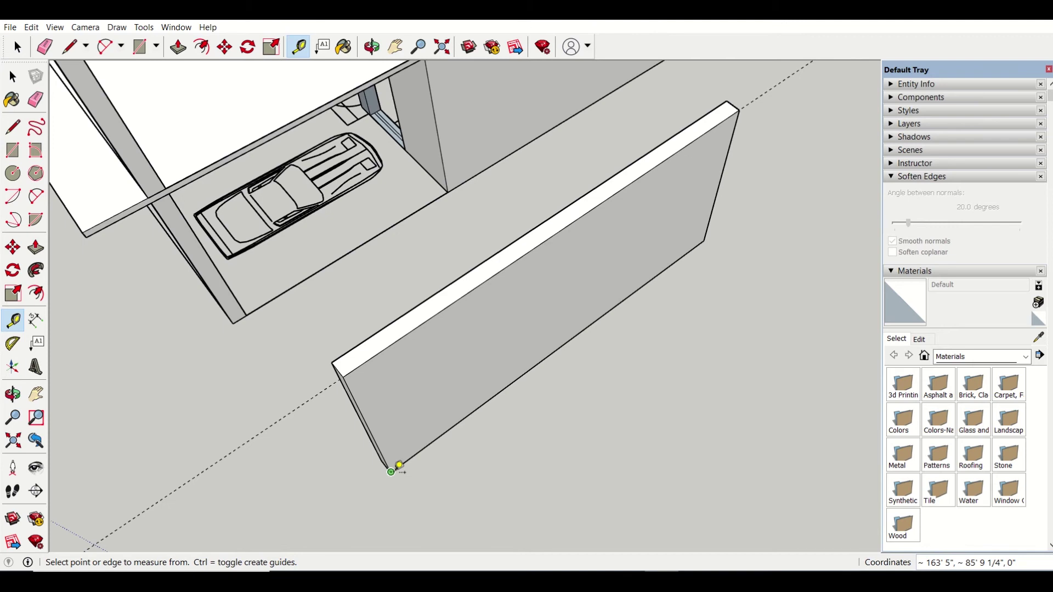
{"action": "left_click", "coordinate": [370, 430]}
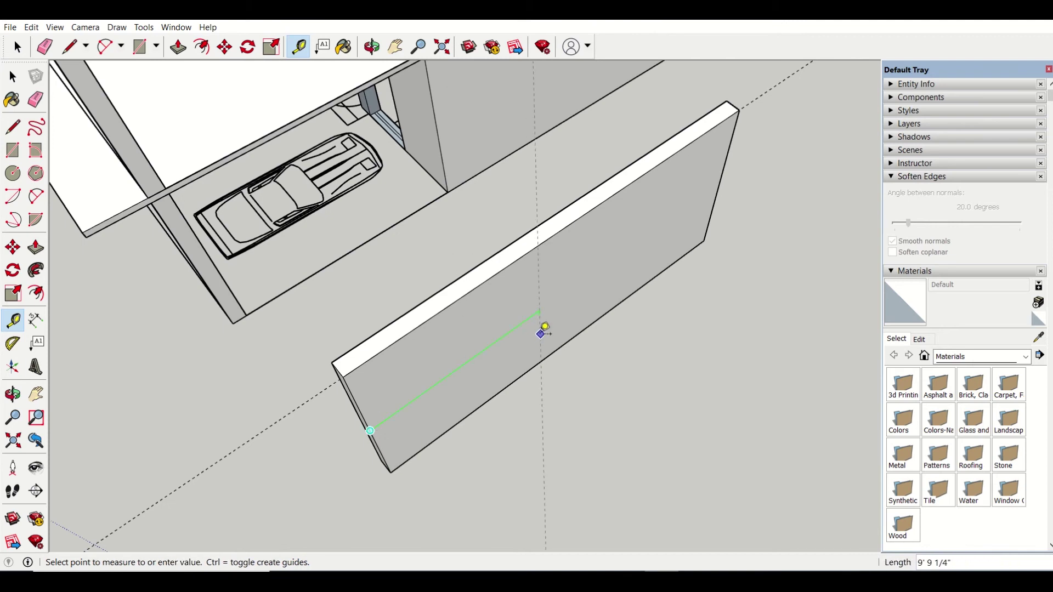
{"action": "type", "text": "1"}
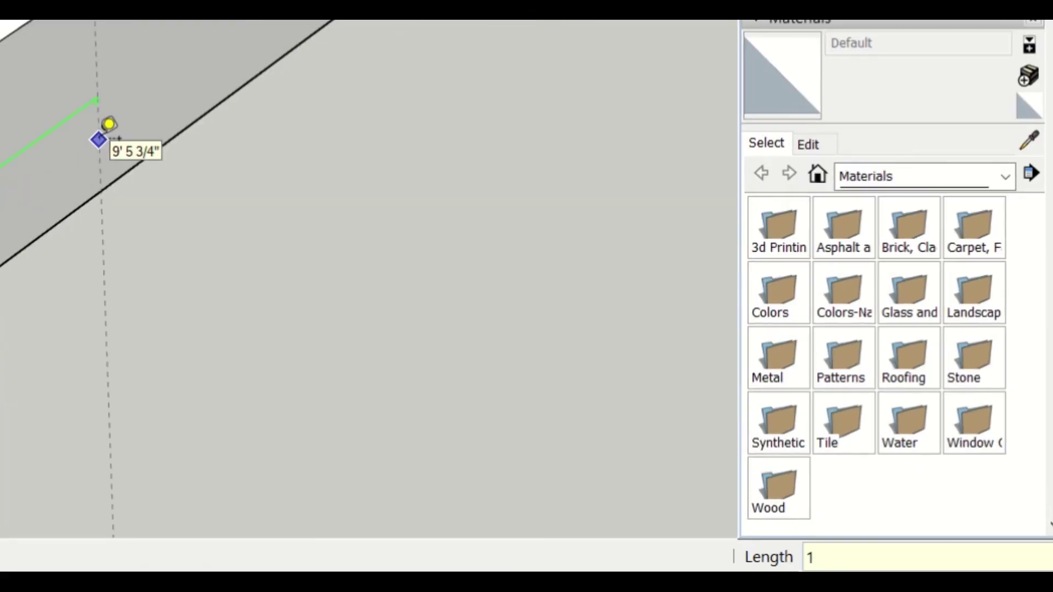
{"action": "type", "text": "3'1"}
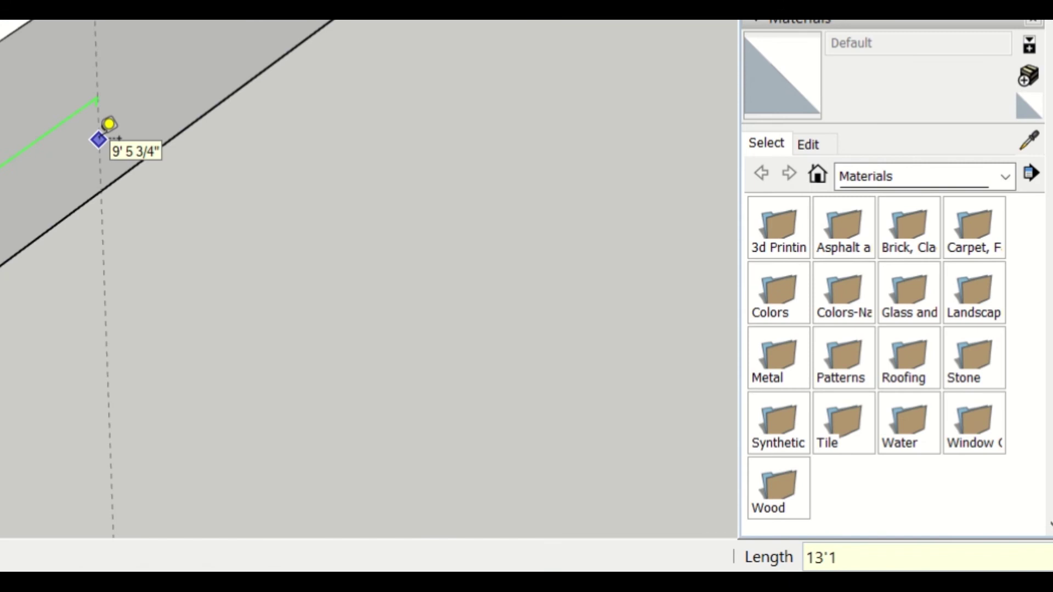
{"action": "type", "text": "1 15/16"}
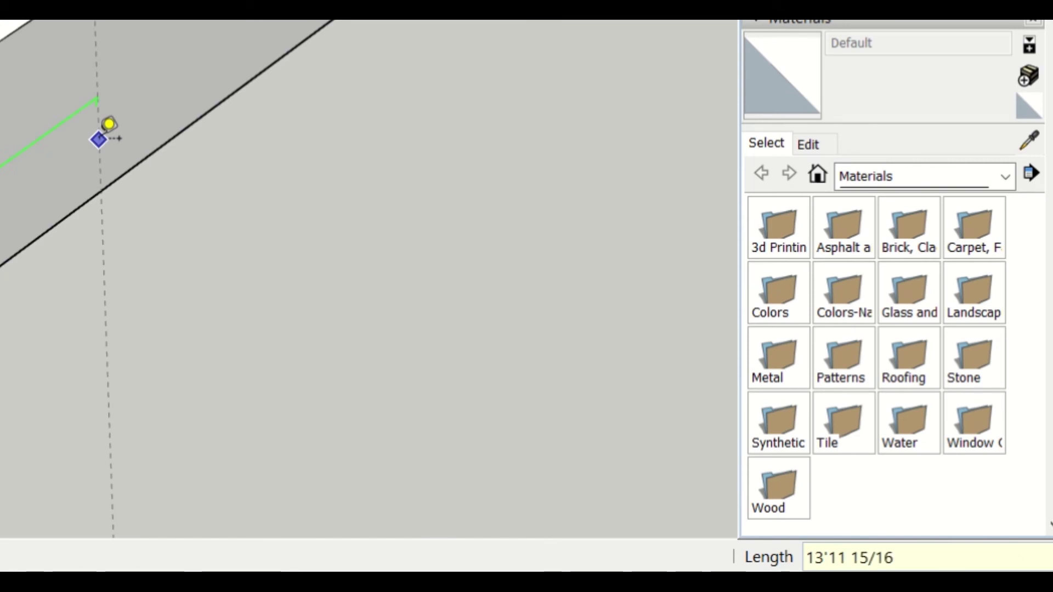
{"action": "type", "text": "\""}
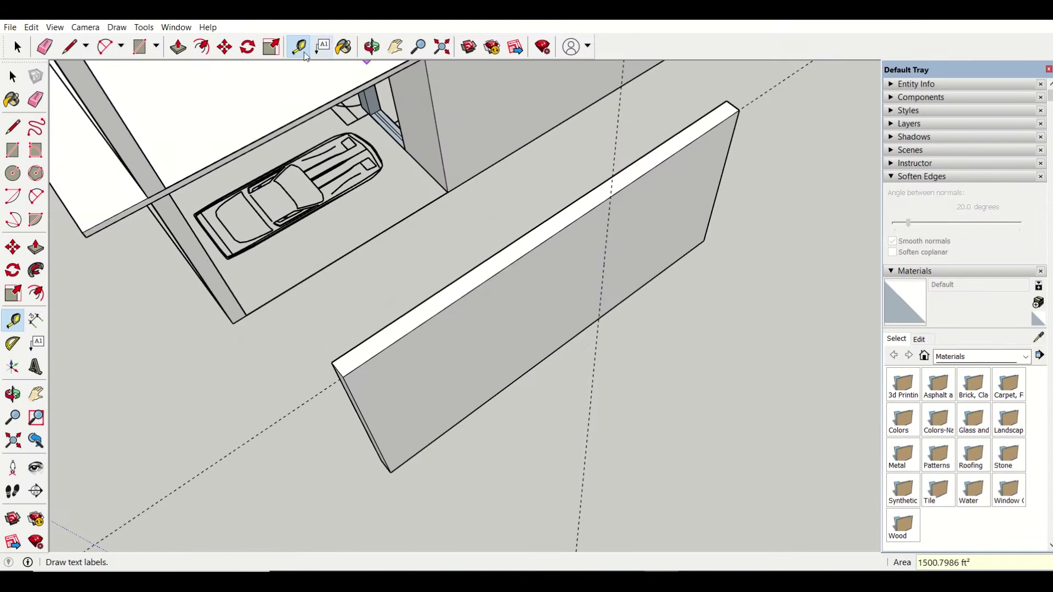
- Push the slim wall's end face in 7' 4 9/16" until it meets the guide
{"action": "left_click", "coordinate": [187, 53]}
{"action": "middle_click_drag", "start_coordinate": [494, 247], "coordinate": [660, 322]}
{"action": "middle_click_drag", "start_coordinate": [718, 371], "coordinate": [641, 347]}
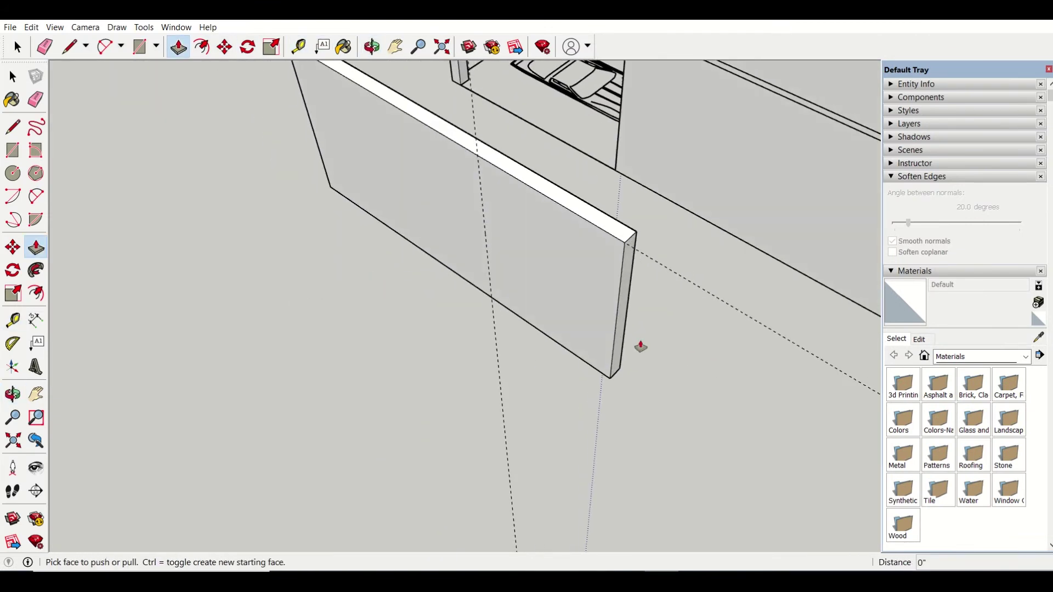
{"action": "left_click_drag", "start_coordinate": [621, 342], "coordinate": [501, 303]}
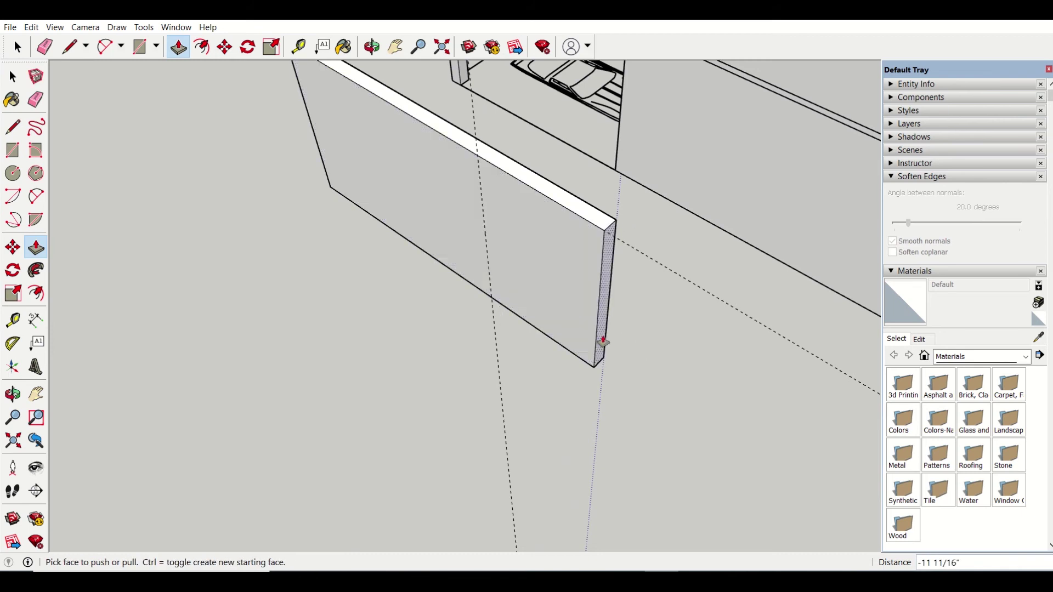
{"action": "left_click_drag", "start_coordinate": [604, 343], "coordinate": [492, 295]}
{"action": "middle_click_drag", "start_coordinate": [552, 287], "coordinate": [559, 346]}
{"action": "scroll", "coordinate": [559, 345], "scroll_direction": "down", "scroll_amount": 3}
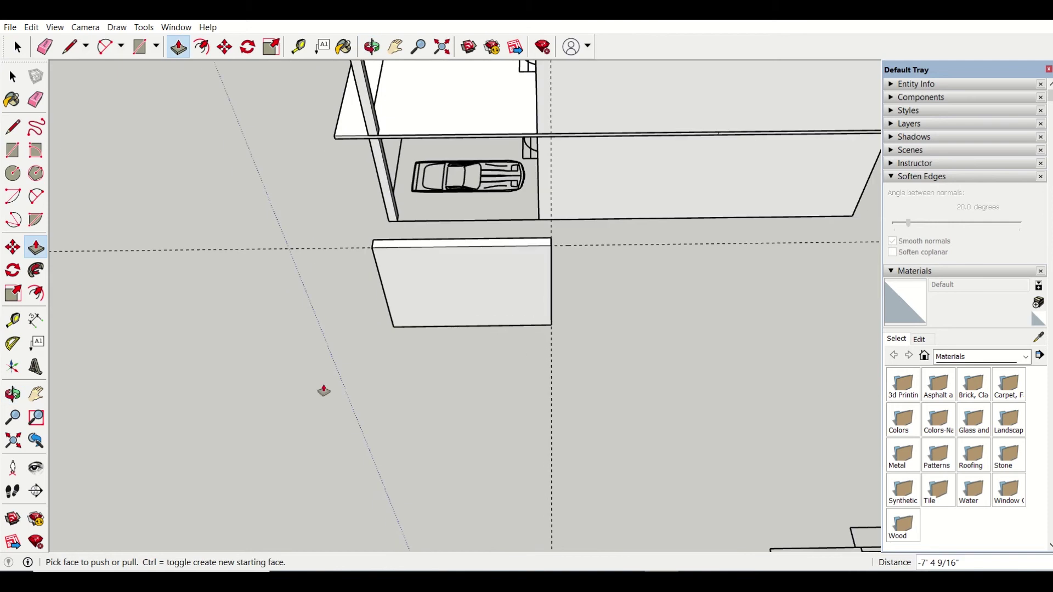
{"action": "middle_click_drag", "start_coordinate": [323, 390], "coordinate": [646, 434]}
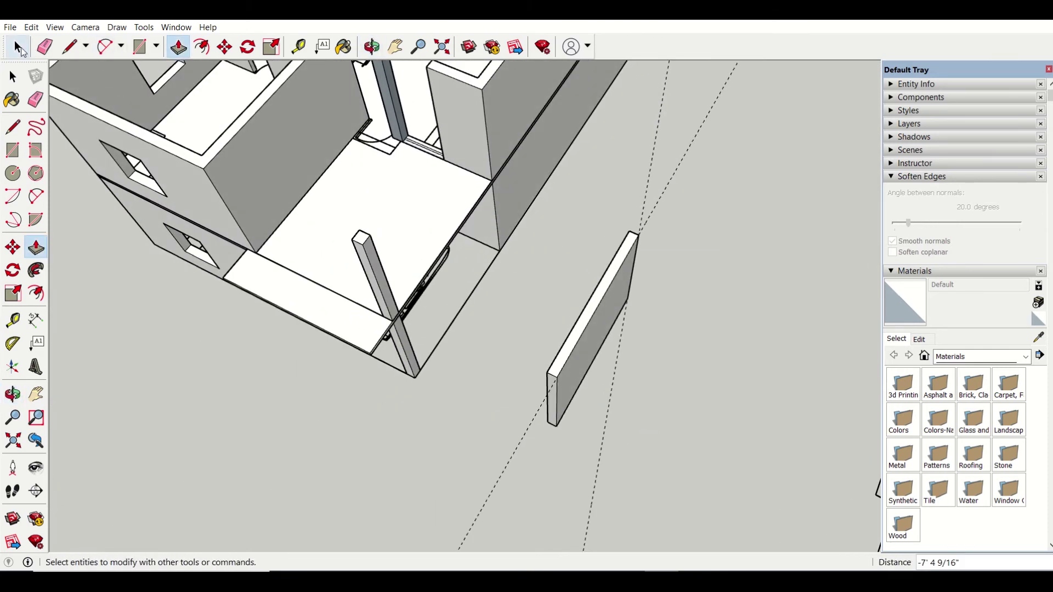
- Move-copy the slim wall and place the duplicate panel to its right
{"action": "left_click", "coordinate": [18, 48]}
{"action": "middle_click_drag", "start_coordinate": [588, 369], "coordinate": [635, 325]}
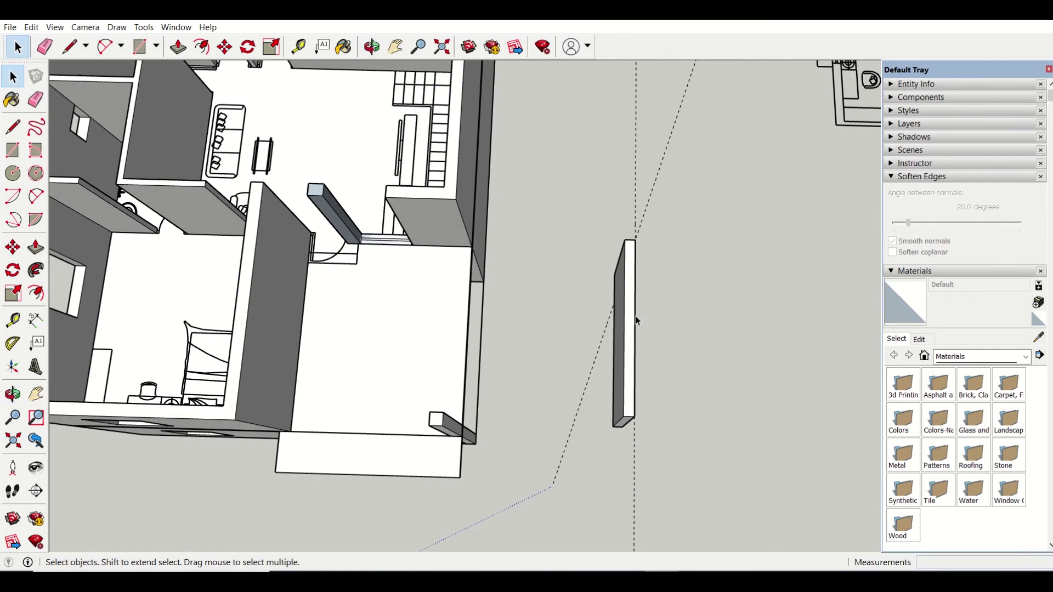
{"action": "left_click_drag", "start_coordinate": [576, 193], "coordinate": [696, 453]}
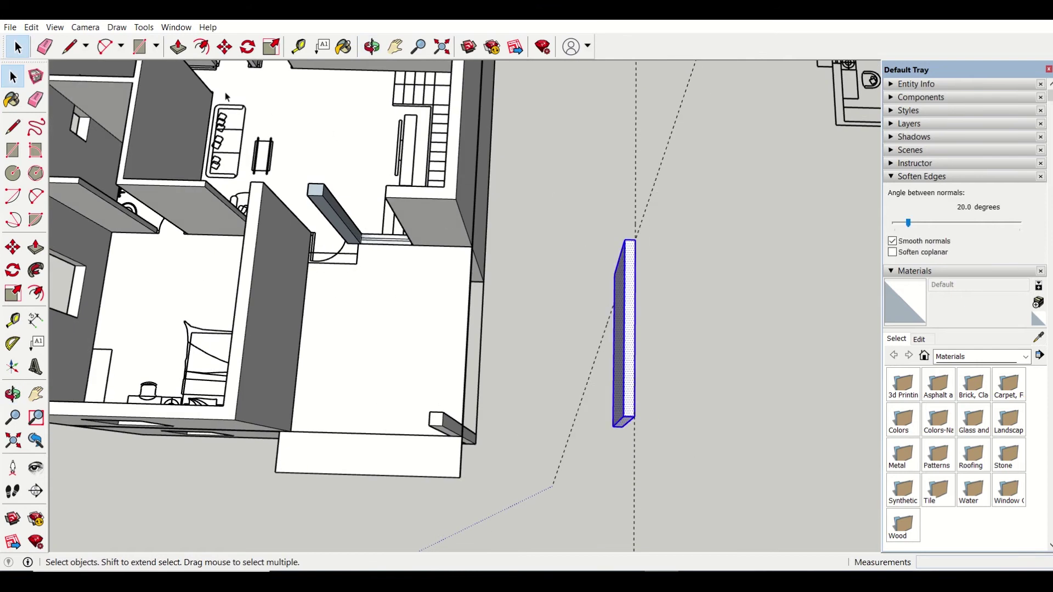
{"action": "left_click", "coordinate": [224, 47]}
{"action": "key", "text": "ctrl"}
{"action": "left_click", "coordinate": [626, 416]}
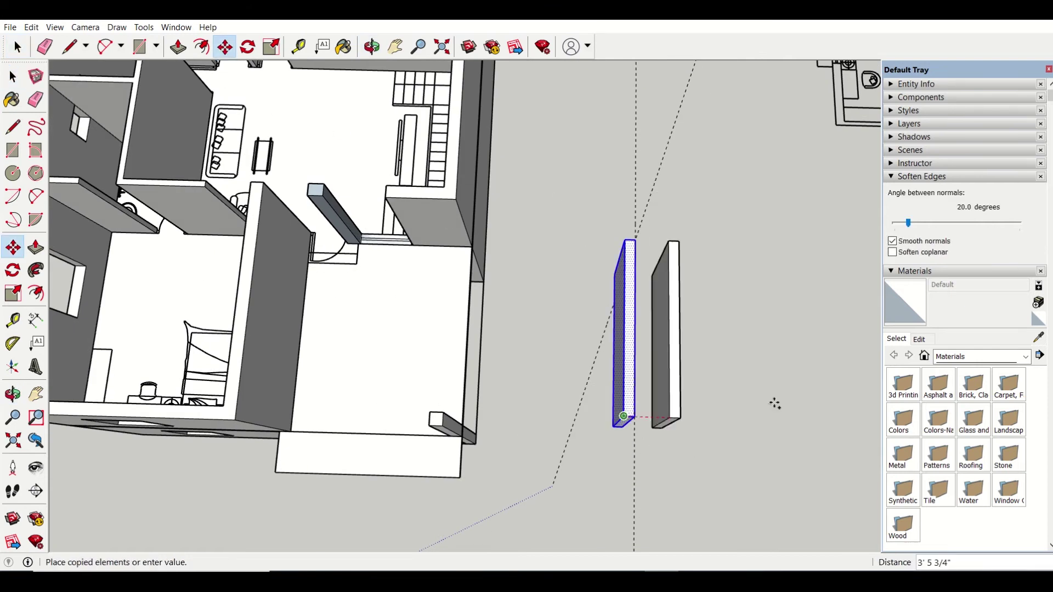
{"action": "left_click", "coordinate": [779, 401]}
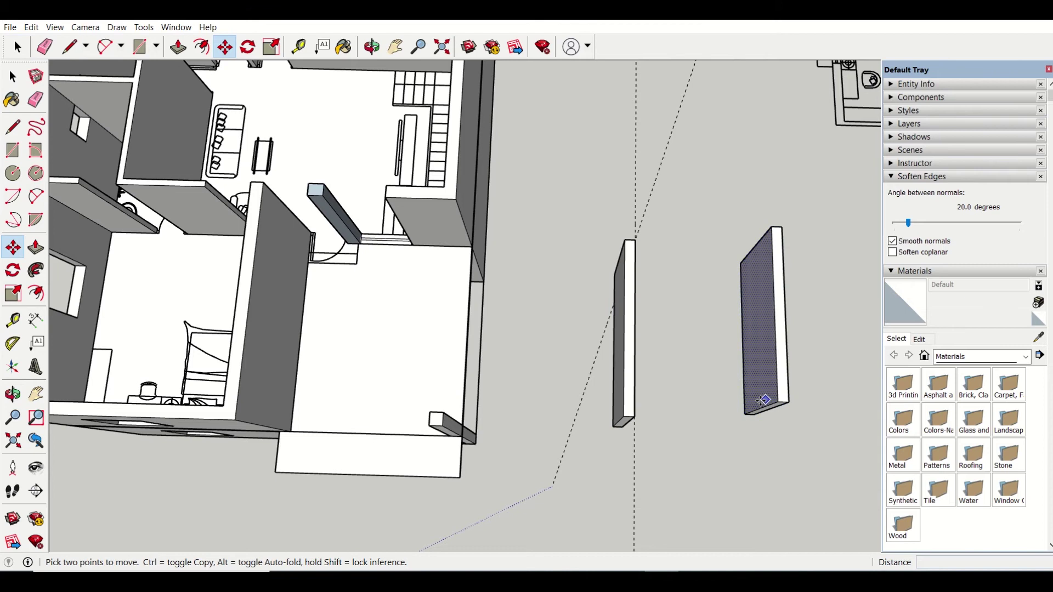
- Move the left wall panel by its bottom corner onto the house's balcony slab corner
{"action": "left_click", "coordinate": [11, 75]}
{"action": "left_click", "coordinate": [10, 55]}
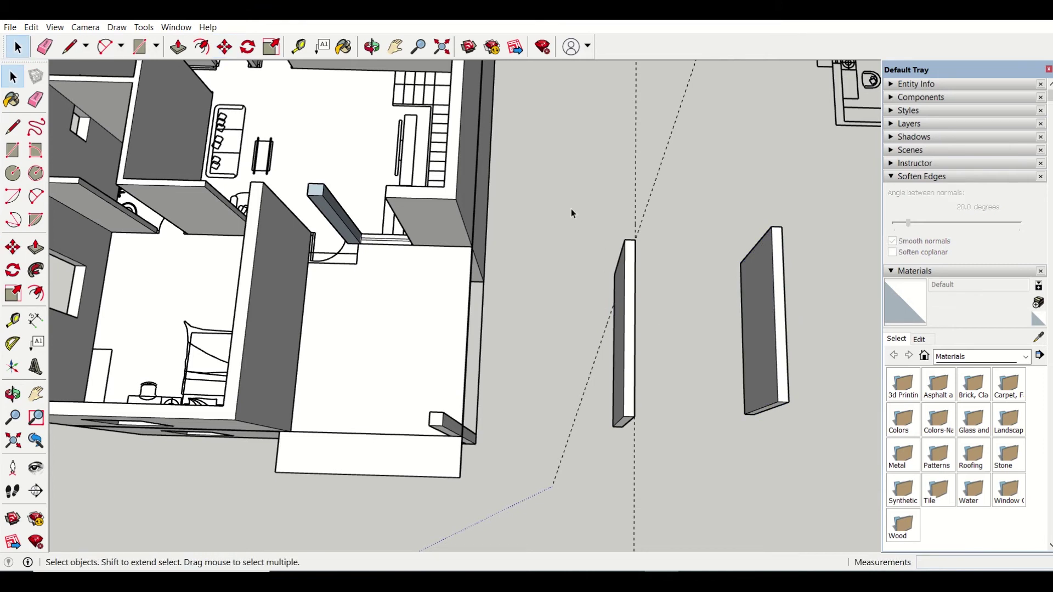
{"action": "left_click_drag", "start_coordinate": [572, 203], "coordinate": [700, 492]}
{"action": "middle_click_drag", "start_coordinate": [700, 492], "coordinate": [491, 553]}
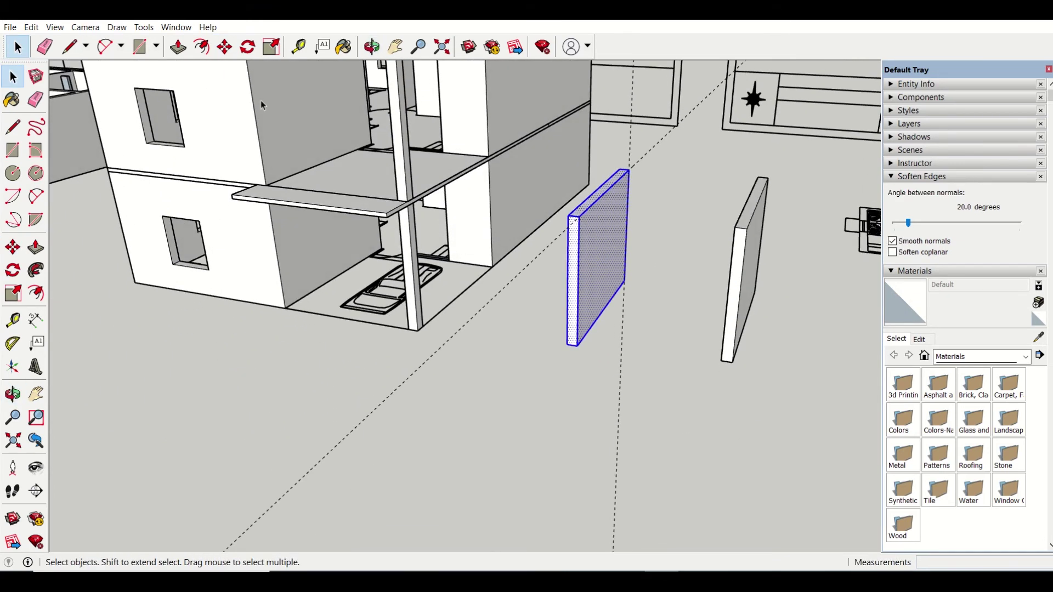
{"action": "left_click", "coordinate": [225, 46]}
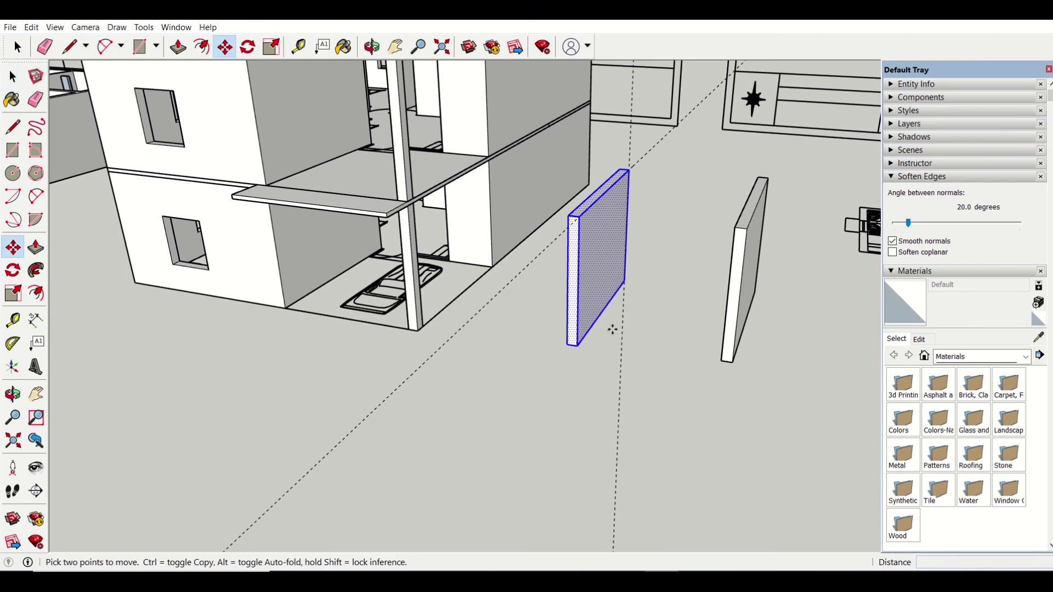
{"action": "left_click", "coordinate": [578, 345]}
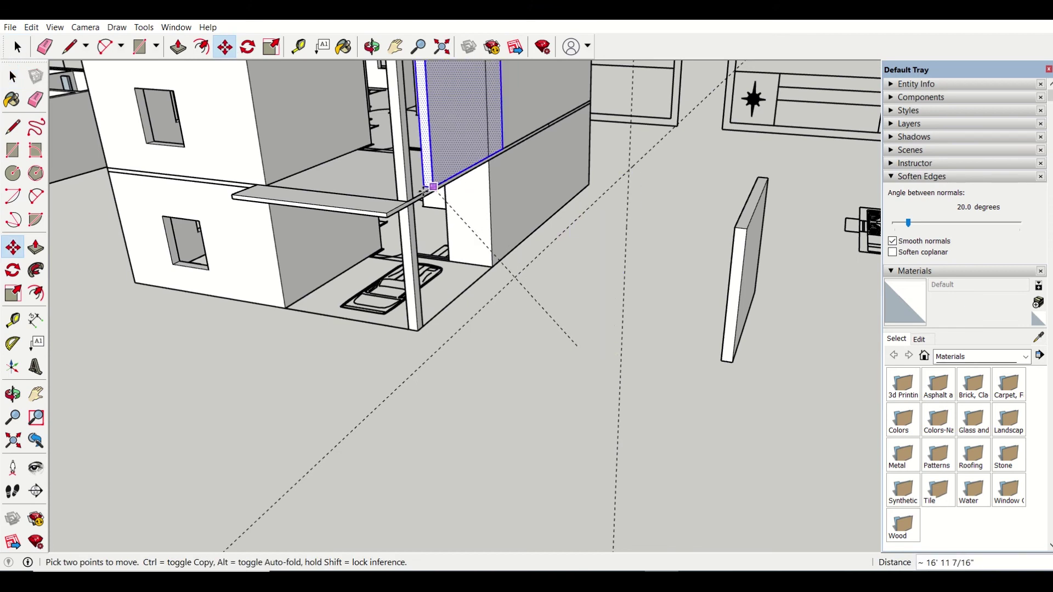
{"action": "left_click", "coordinate": [416, 196]}
{"action": "middle_click_drag", "start_coordinate": [557, 230], "coordinate": [558, 367]}
{"action": "middle_click_drag", "start_coordinate": [686, 431], "coordinate": [735, 455]}
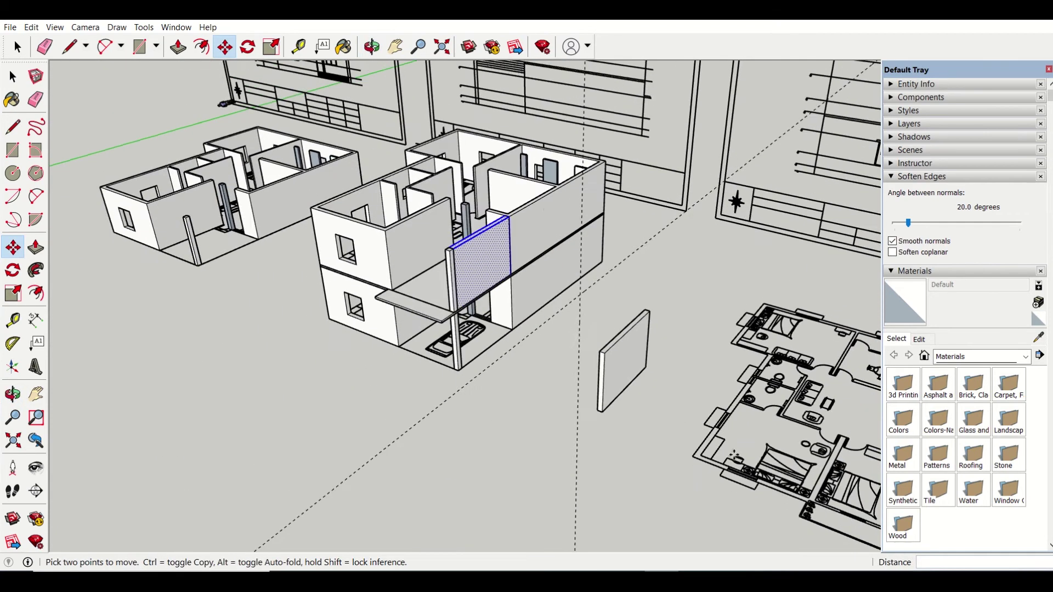
- Center the floor plan and spare panel, then measure the panel's thickness
{"action": "scroll", "coordinate": [856, 523], "scroll_direction": "up", "scroll_amount": 3}
{"action": "scroll", "coordinate": [573, 277], "scroll_direction": "down", "scroll_amount": 3}
{"action": "key", "text": "h"}
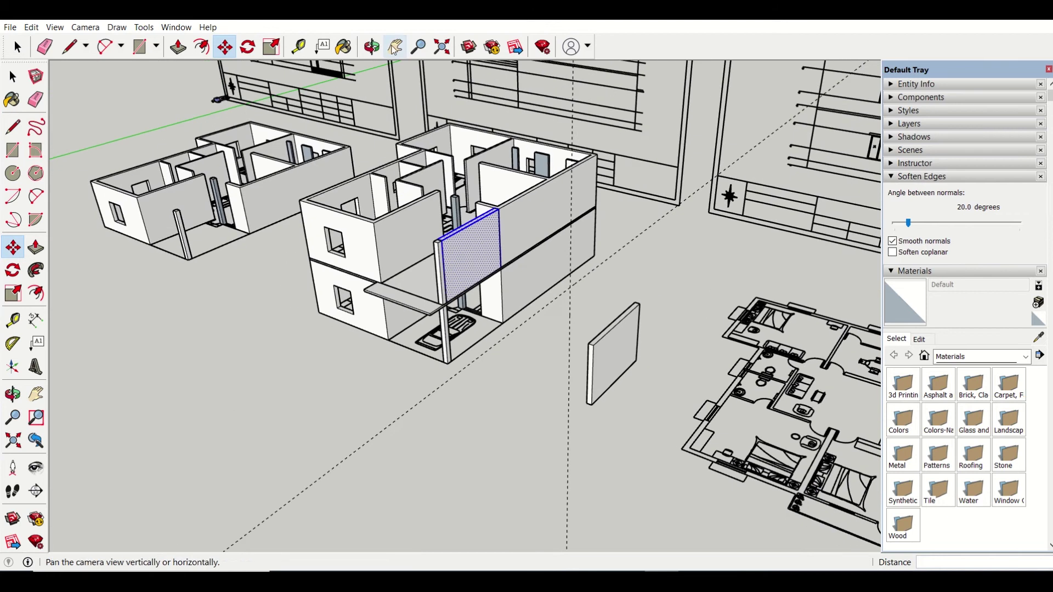
{"action": "left_click_drag", "start_coordinate": [573, 277], "coordinate": [327, 189]}
{"action": "scroll", "coordinate": [476, 389], "scroll_direction": "up", "scroll_amount": 4}
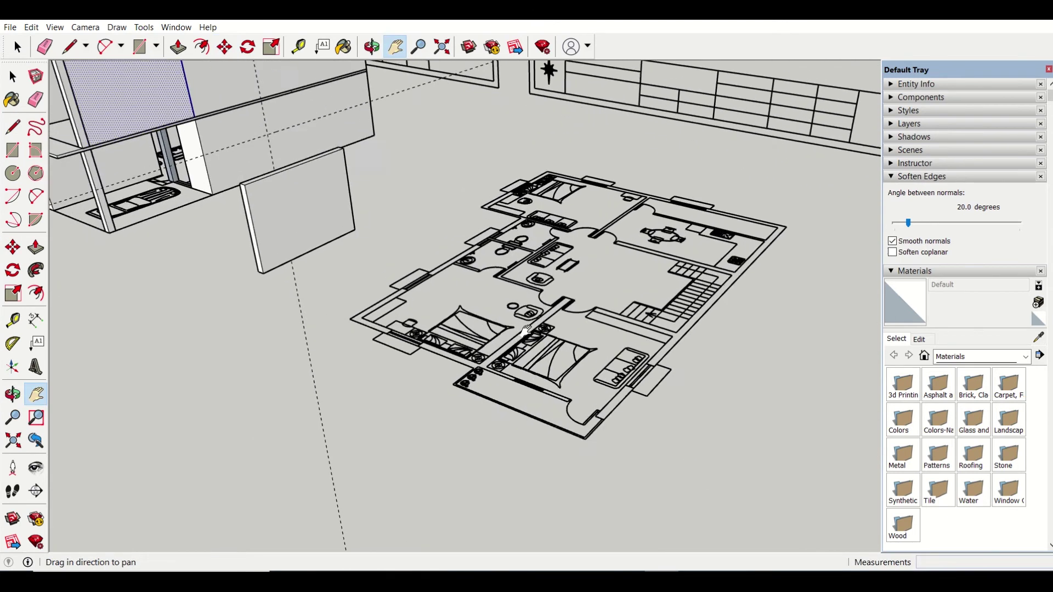
{"action": "scroll", "coordinate": [484, 377], "scroll_direction": "down", "scroll_amount": 1}
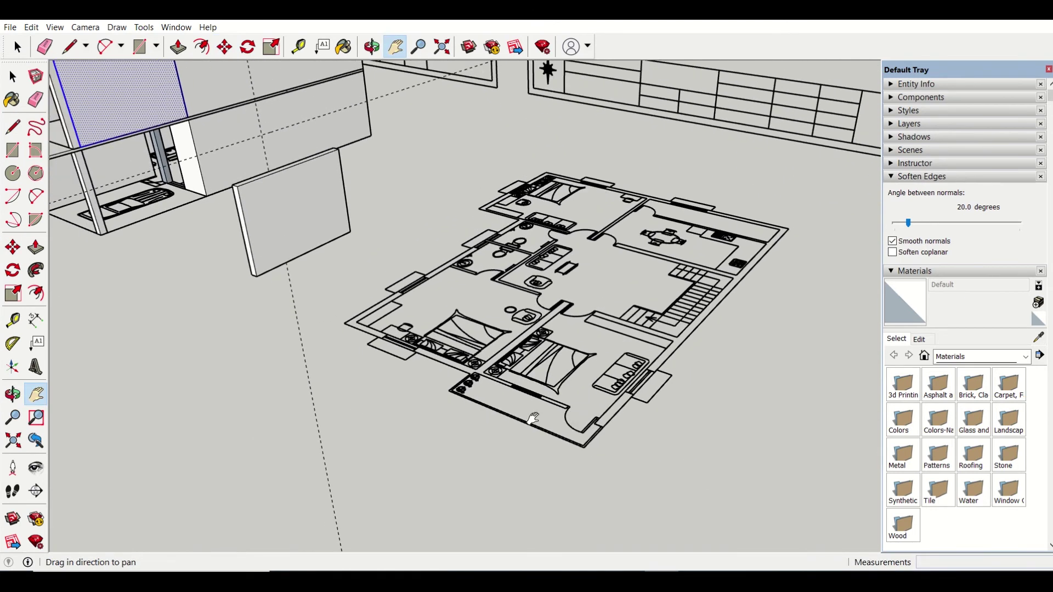
{"action": "key", "text": "o"}
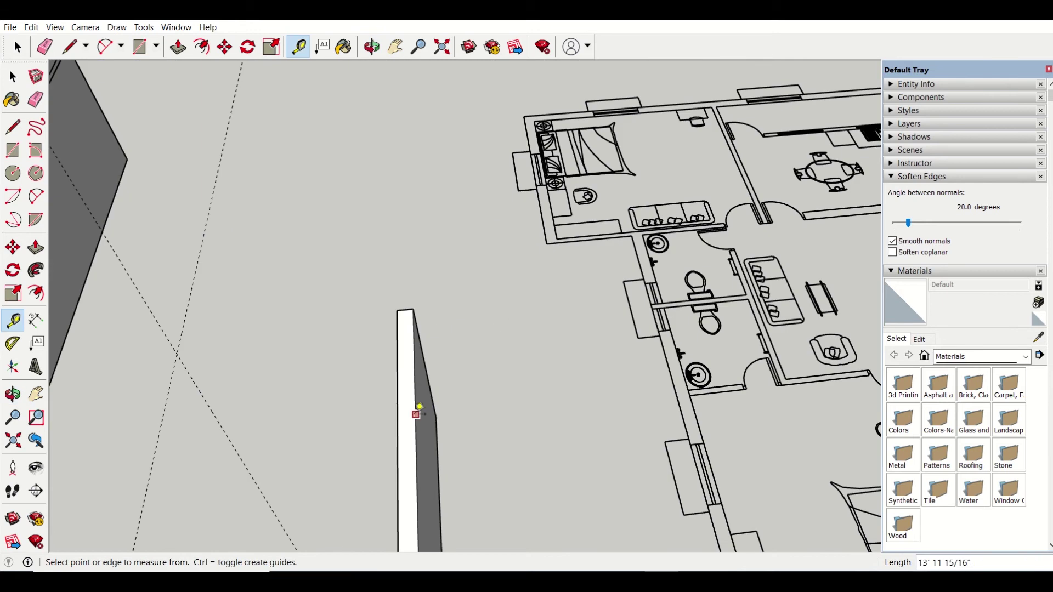
{"action": "left_click", "coordinate": [398, 414]}
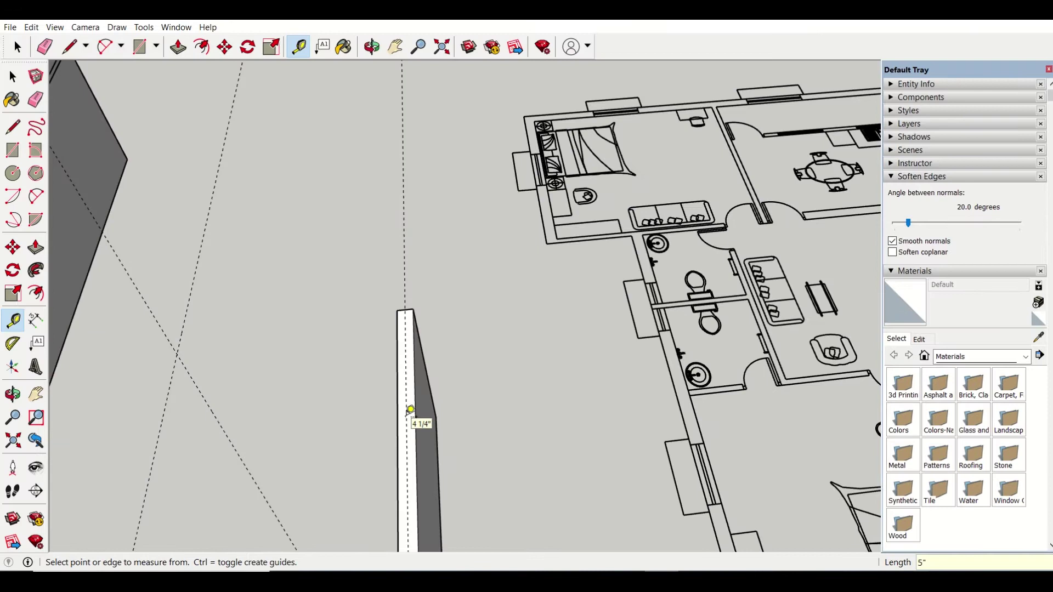
- Push the spare panel's dark face in by 5 inches and orbit to check it
{"action": "left_click", "coordinate": [178, 47]}
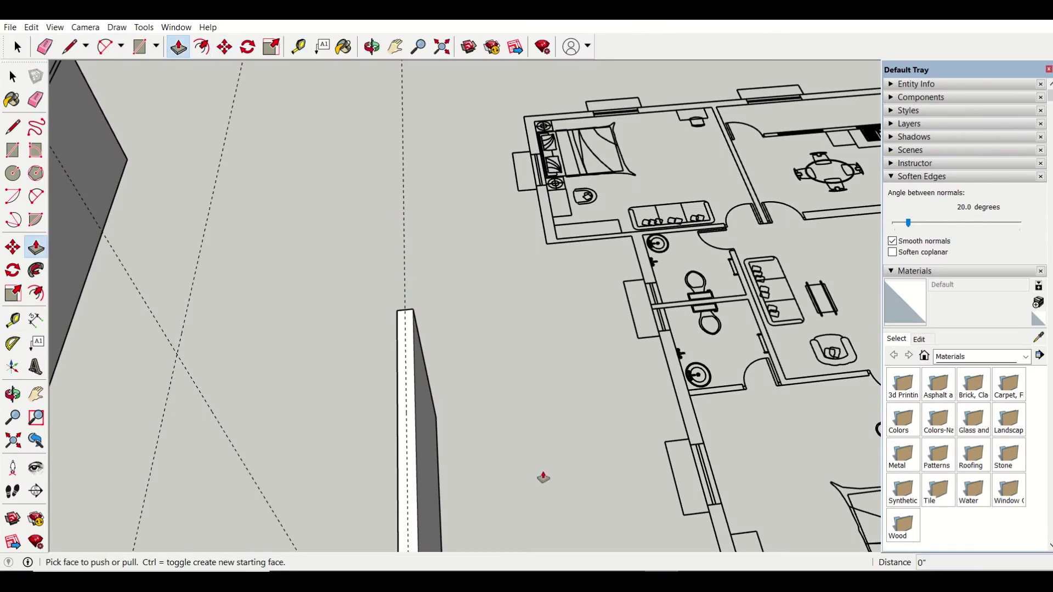
{"action": "middle_click_drag", "start_coordinate": [543, 479], "coordinate": [440, 459]}
{"action": "left_click", "coordinate": [388, 419]}
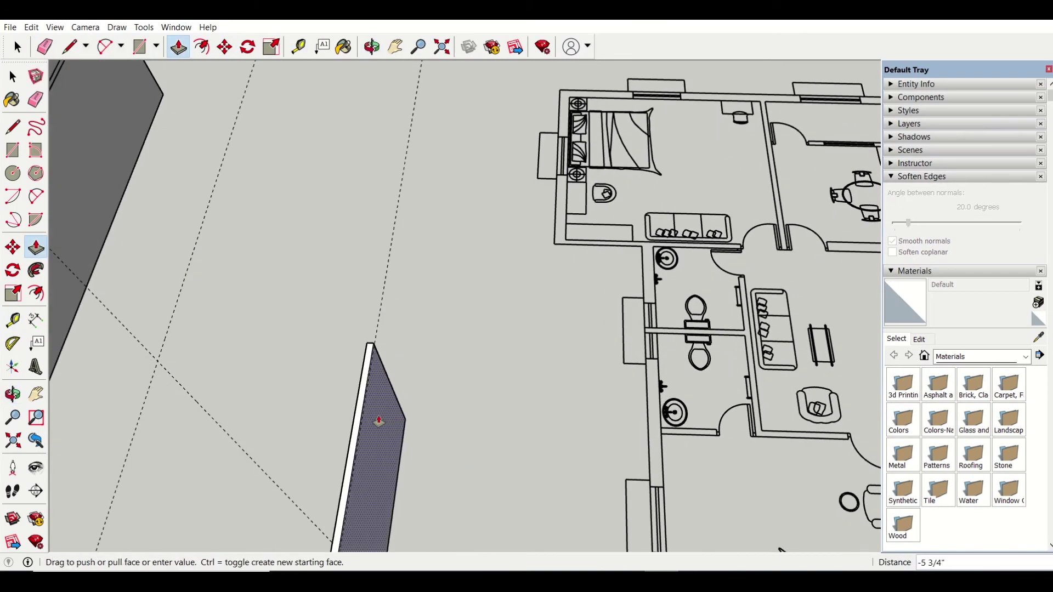
{"action": "left_click", "coordinate": [378, 324]}
{"action": "middle_click_drag", "start_coordinate": [399, 375], "coordinate": [383, 342]}
{"action": "scroll", "coordinate": [388, 320], "scroll_direction": "down", "scroll_amount": 5}
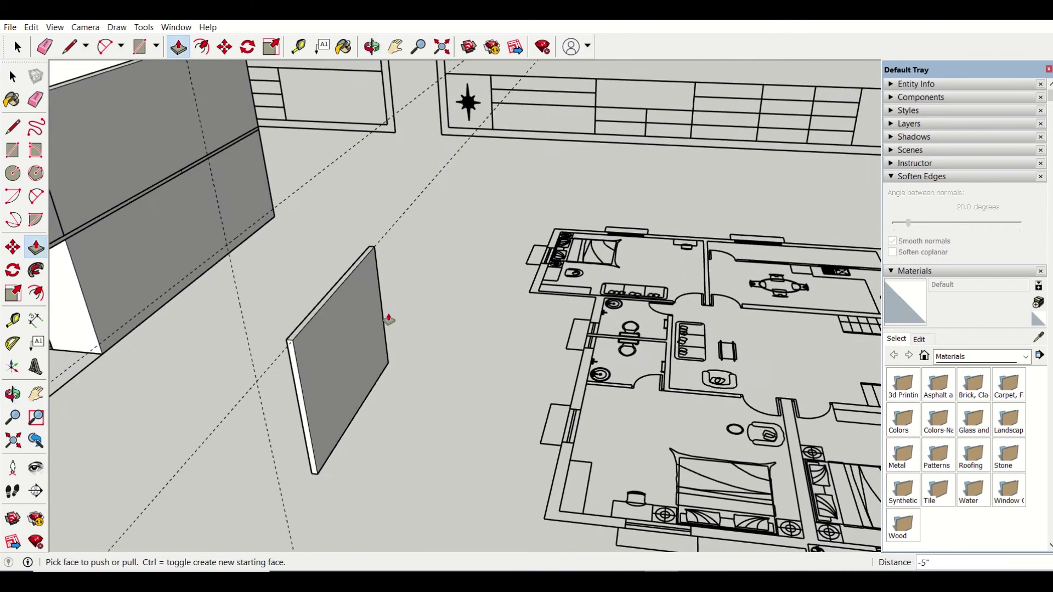
{"action": "key", "text": "o"}
{"action": "left_click_drag", "start_coordinate": [388, 320], "coordinate": [207, 419]}
{"action": "key", "text": "p"}
{"action": "scroll", "coordinate": [188, 435], "scroll_direction": "up", "scroll_amount": 4}
{"action": "scroll", "coordinate": [420, 431], "scroll_direction": "down", "scroll_amount": 6}
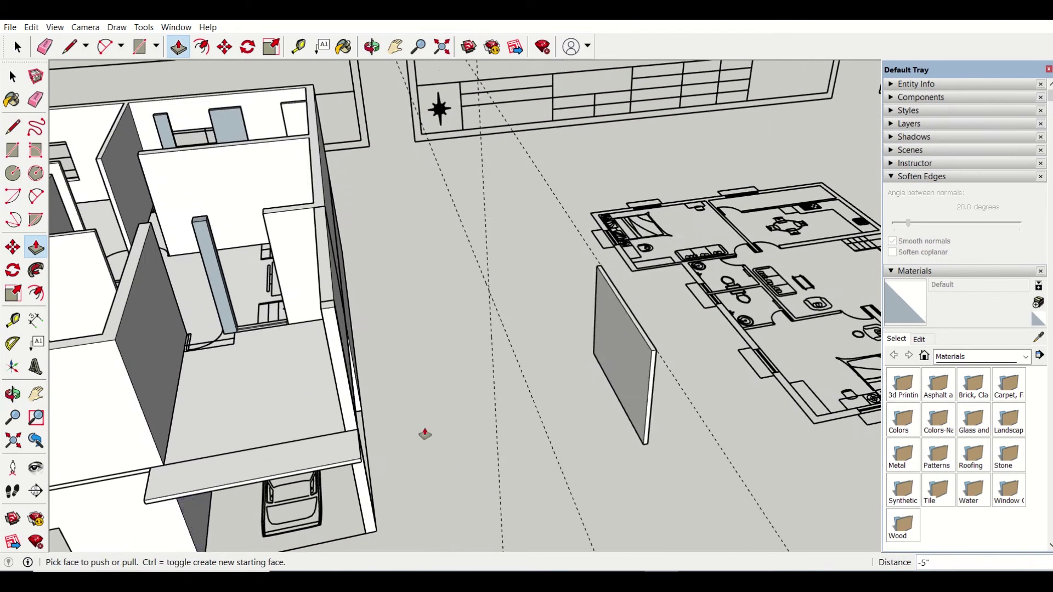
{"action": "key", "text": "o"}
{"action": "left_click_drag", "start_coordinate": [412, 428], "coordinate": [593, 423]}
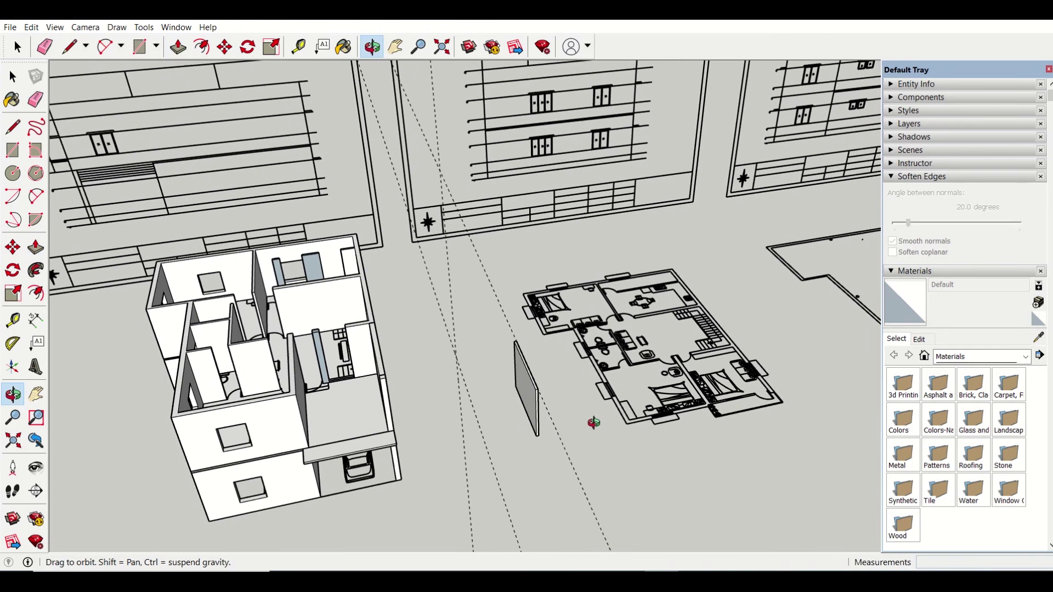
- Measure the balcony slab's edge with the Tape Measure
{"action": "key", "text": "p"}
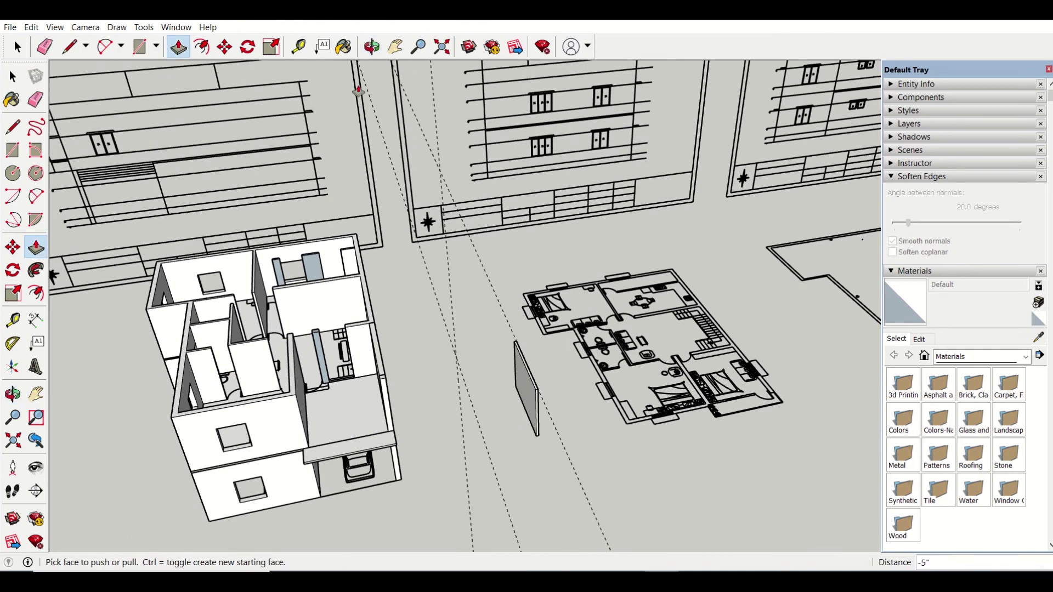
{"action": "left_click", "coordinate": [299, 46]}
{"action": "scroll", "coordinate": [342, 464], "scroll_direction": "up", "scroll_amount": 3}
{"action": "scroll", "coordinate": [342, 464], "scroll_direction": "up", "scroll_amount": 4}
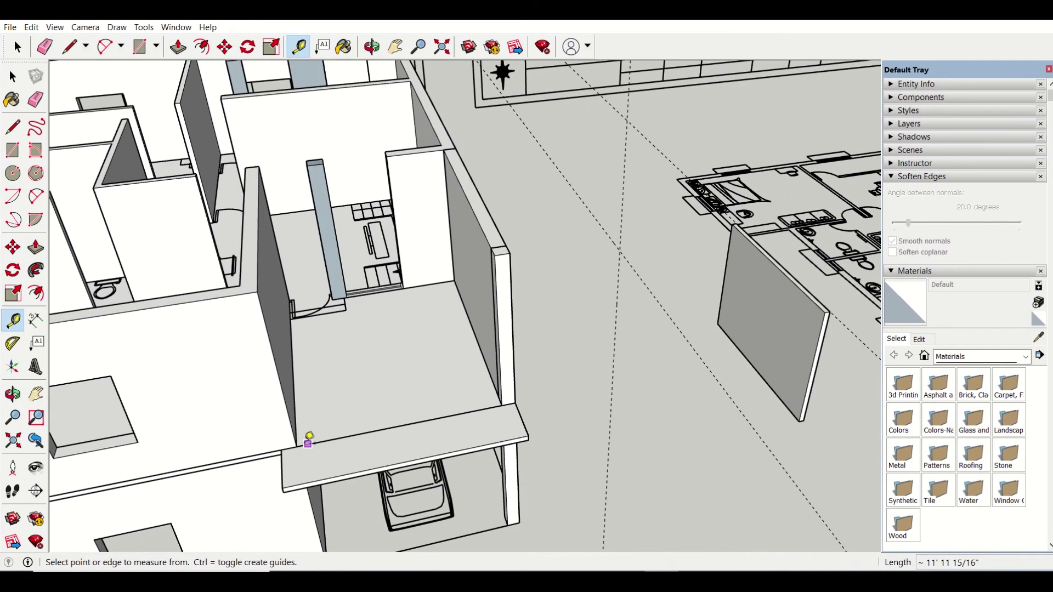
{"action": "left_click", "coordinate": [296, 446]}
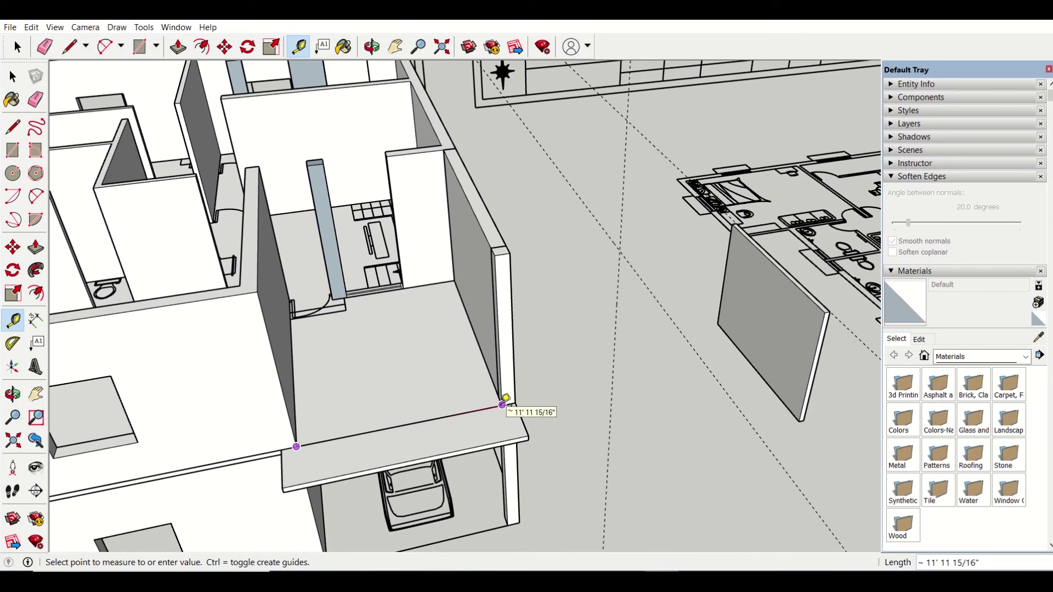
{"action": "middle_click_drag", "start_coordinate": [776, 482], "coordinate": [357, 444]}
{"action": "key", "text": "Escape"}
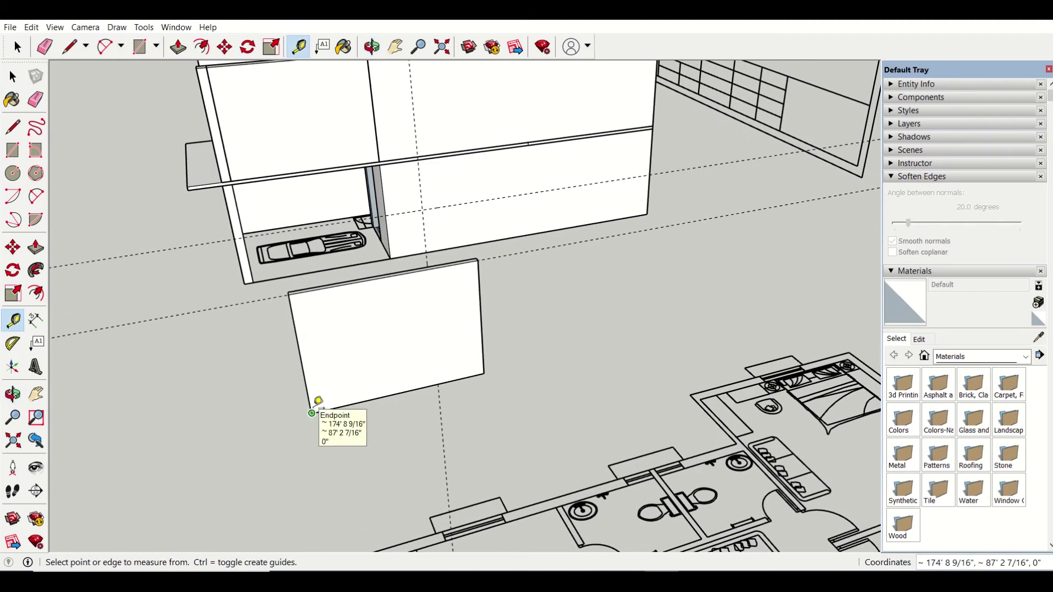
- Place a guide 11' 11 15/16" from the spare panel's left edge as a trim mark
{"action": "left_click", "coordinate": [304, 371]}
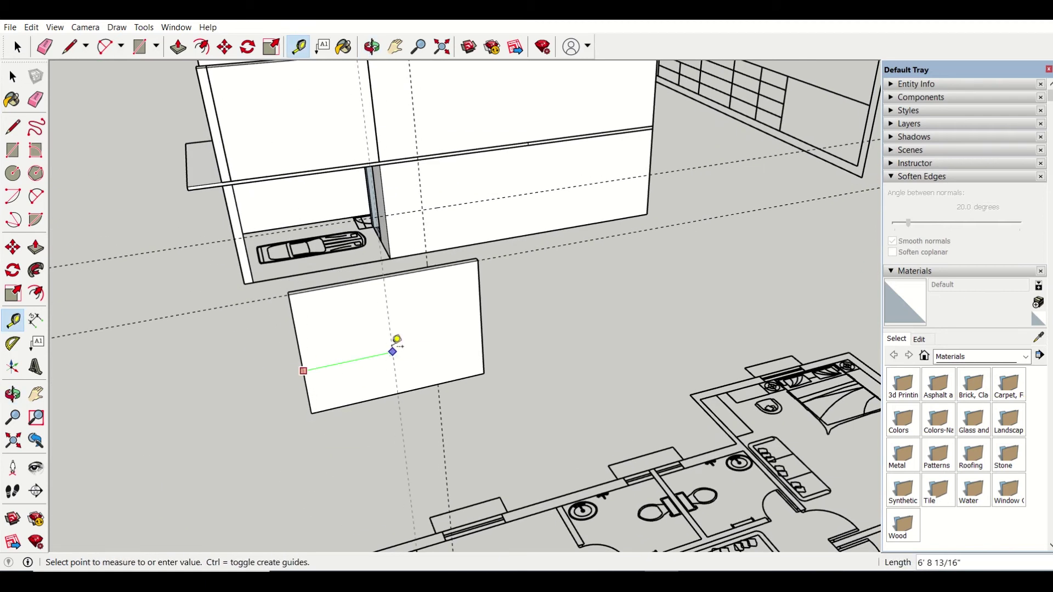
{"action": "type", "text": "1"}
{"action": "type", "text": "1"}
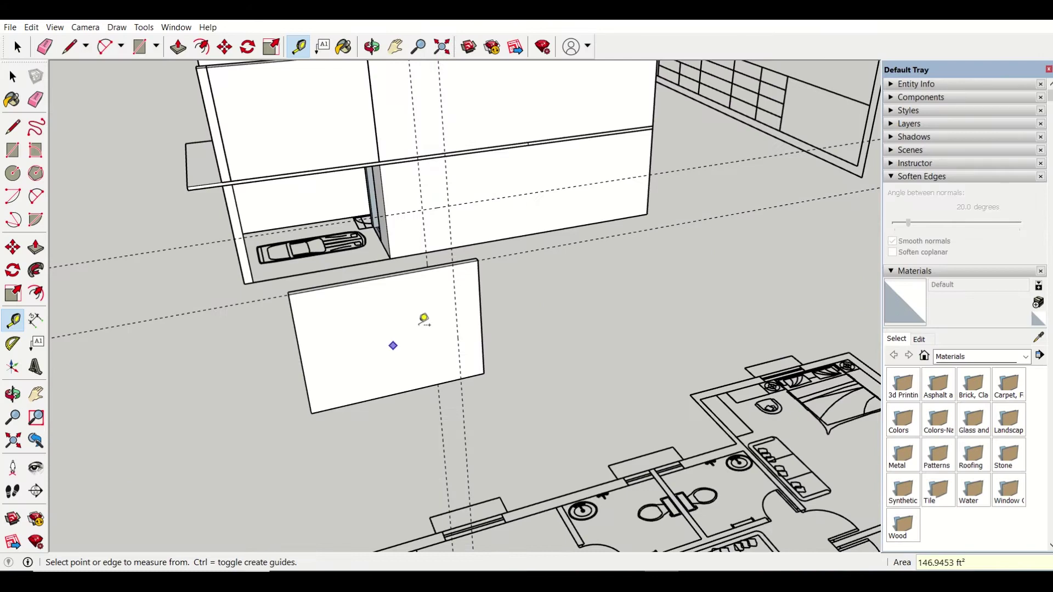
{"action": "key", "text": "o"}
{"action": "left_click_drag", "start_coordinate": [412, 346], "coordinate": [439, 414]}
{"action": "key", "text": "t"}
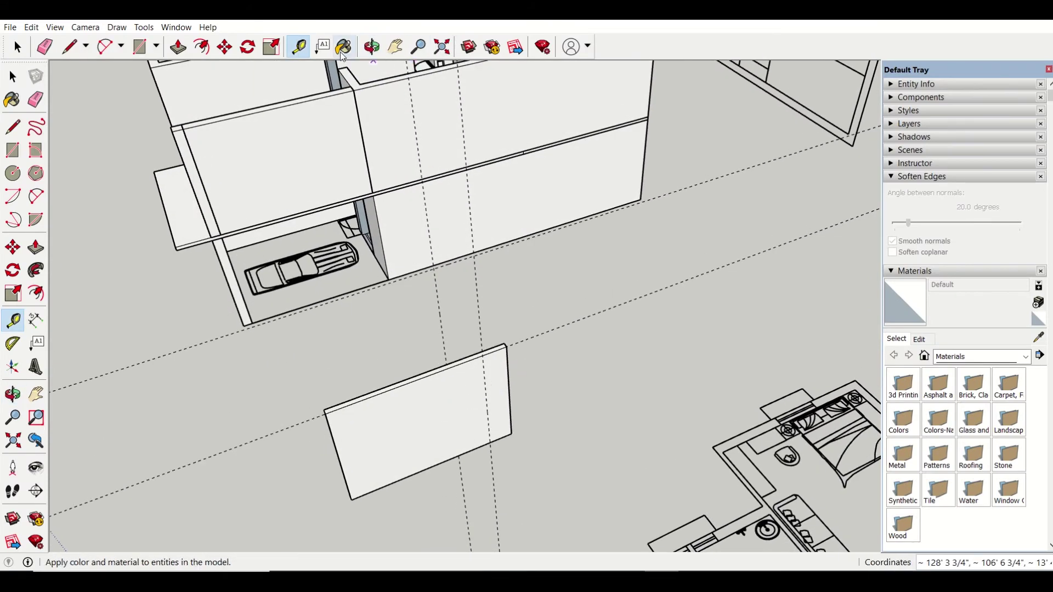
- Push the spare panel's narrow end face in by 2' to meet the new guide
{"action": "left_click", "coordinate": [178, 47]}
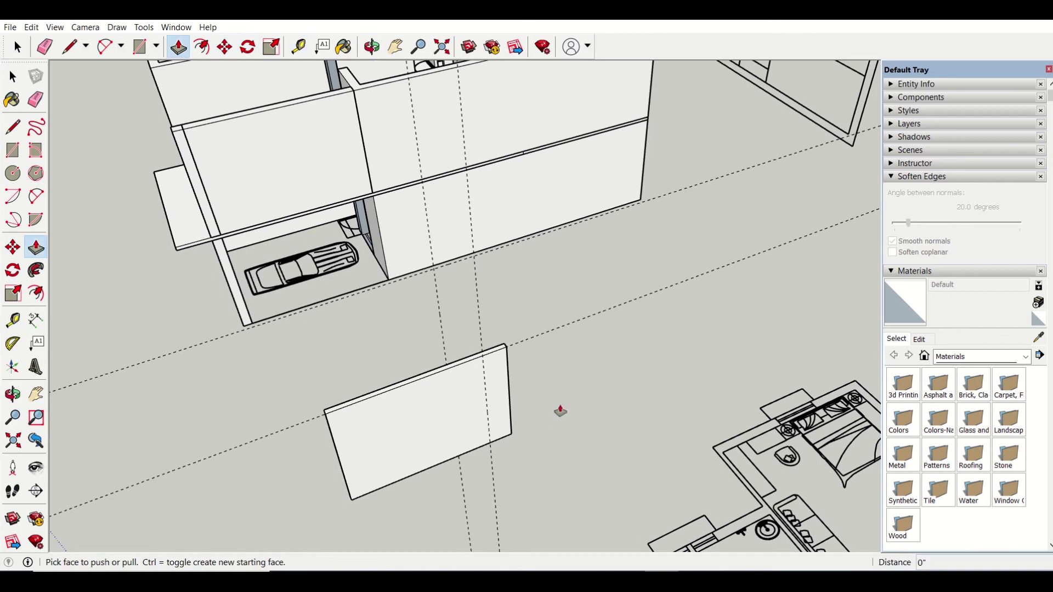
{"action": "middle_click_drag", "start_coordinate": [560, 412], "coordinate": [368, 402]}
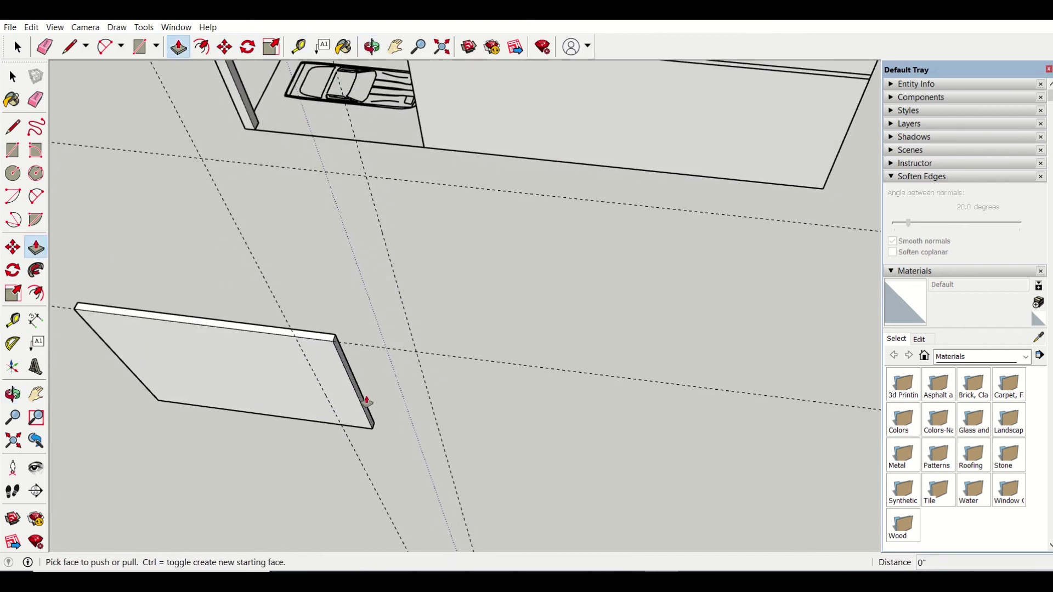
{"action": "scroll", "coordinate": [362, 393], "scroll_direction": "up", "scroll_amount": 3}
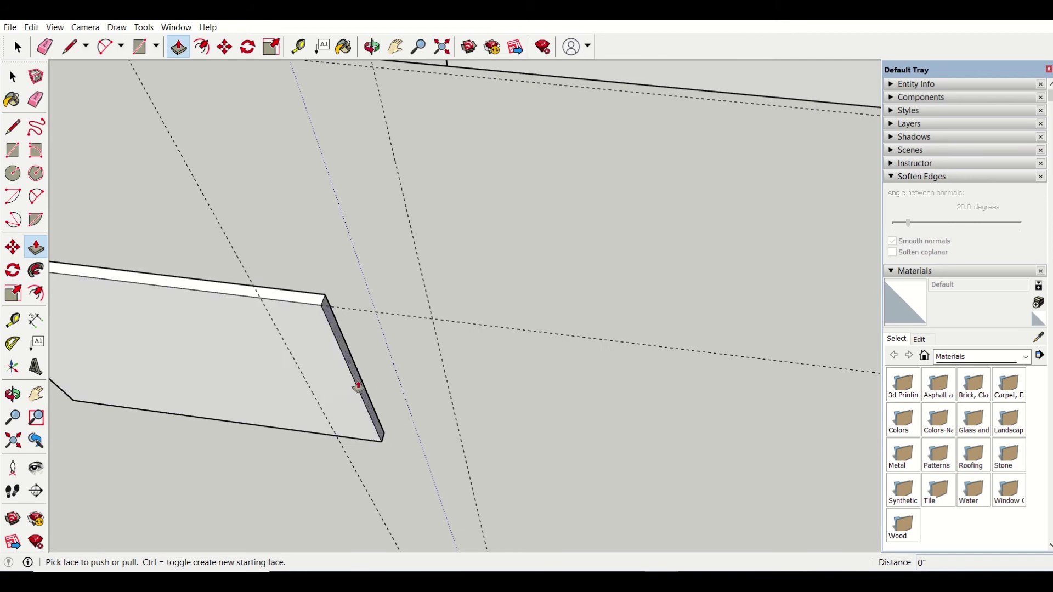
{"action": "scroll", "coordinate": [367, 389], "scroll_direction": "up", "scroll_amount": 3}
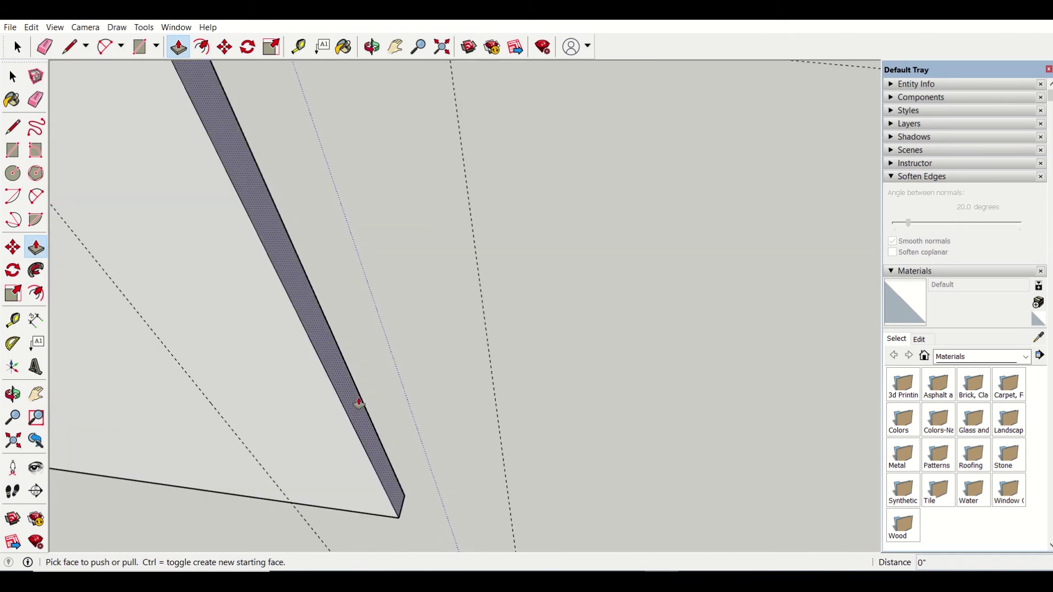
{"action": "left_click_drag", "start_coordinate": [357, 405], "coordinate": [237, 441]}
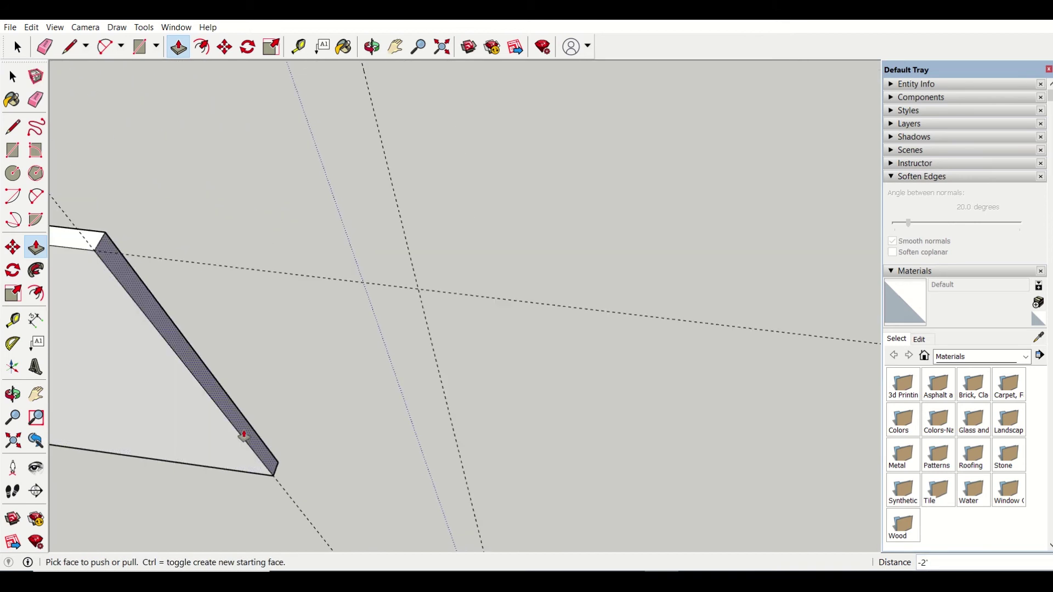
{"action": "scroll", "coordinate": [141, 477], "scroll_direction": "down", "scroll_amount": 6}
{"action": "middle_click_drag", "start_coordinate": [330, 363], "coordinate": [475, 384]}
{"action": "key", "text": "p"}
{"action": "scroll", "coordinate": [346, 392], "scroll_direction": "down", "scroll_amount": 2}
- Select the spare hatched panel and rotate it 90° about the red axis to stand upright
{"action": "key", "text": "q"}
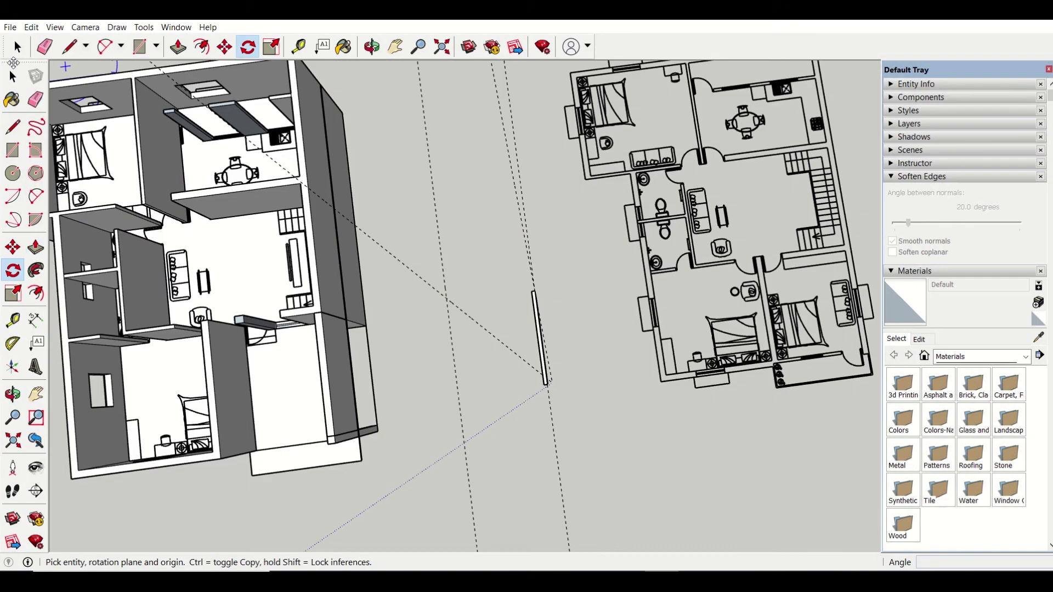
{"action": "key", "text": "space"}
{"action": "left_click_drag", "start_coordinate": [480, 253], "coordinate": [604, 481]}
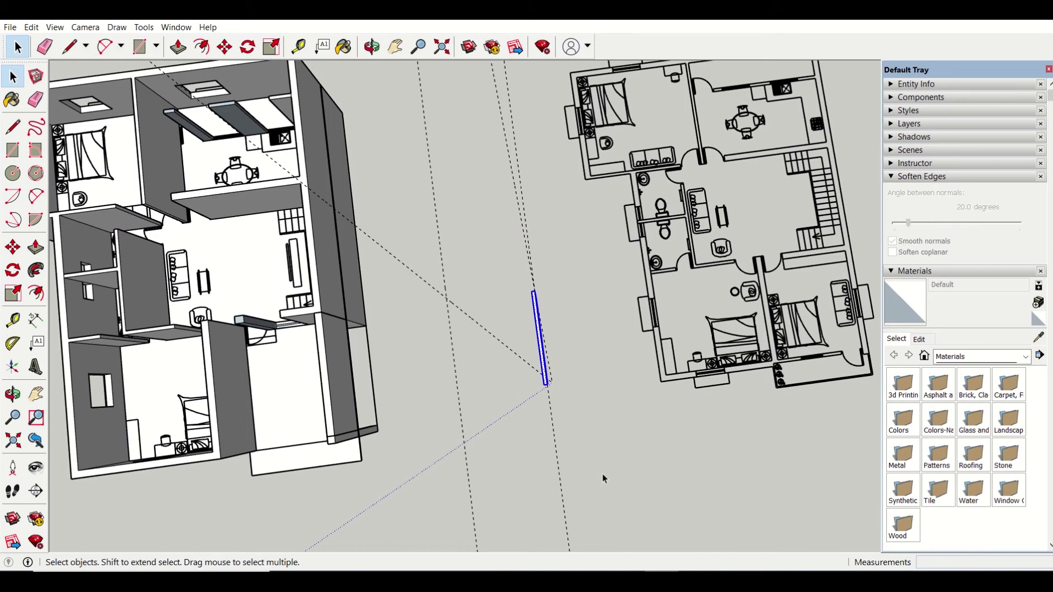
{"action": "left_click", "coordinate": [249, 48]}
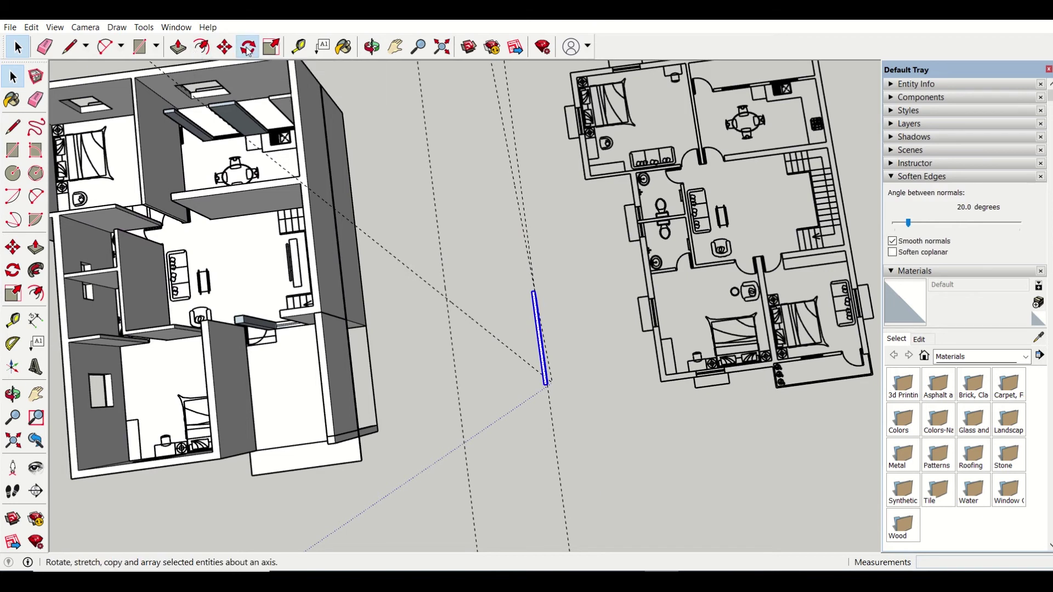
{"action": "left_click", "coordinate": [548, 383]}
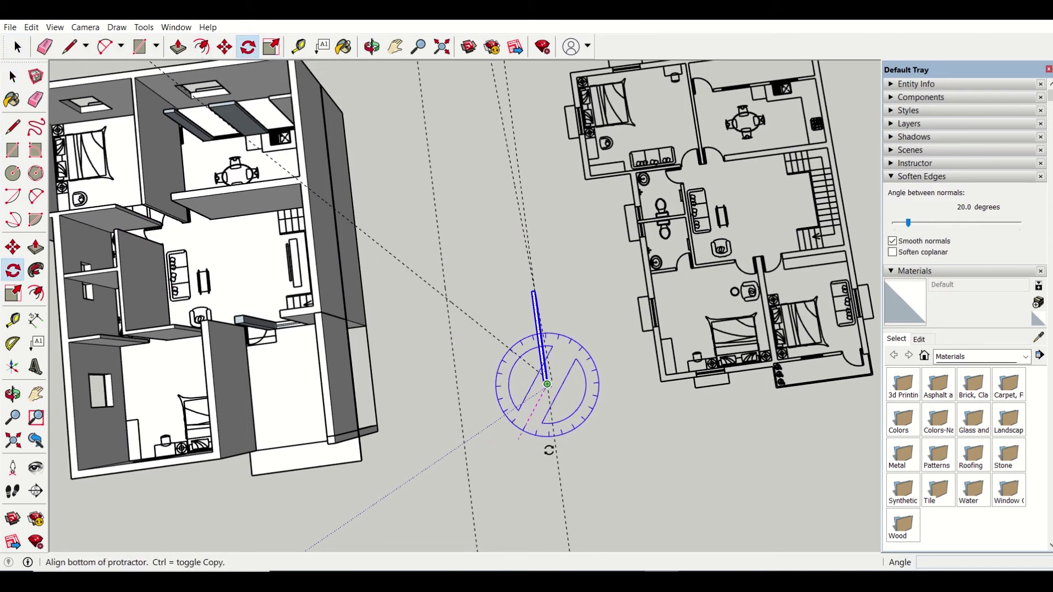
{"action": "left_click", "coordinate": [533, 295]}
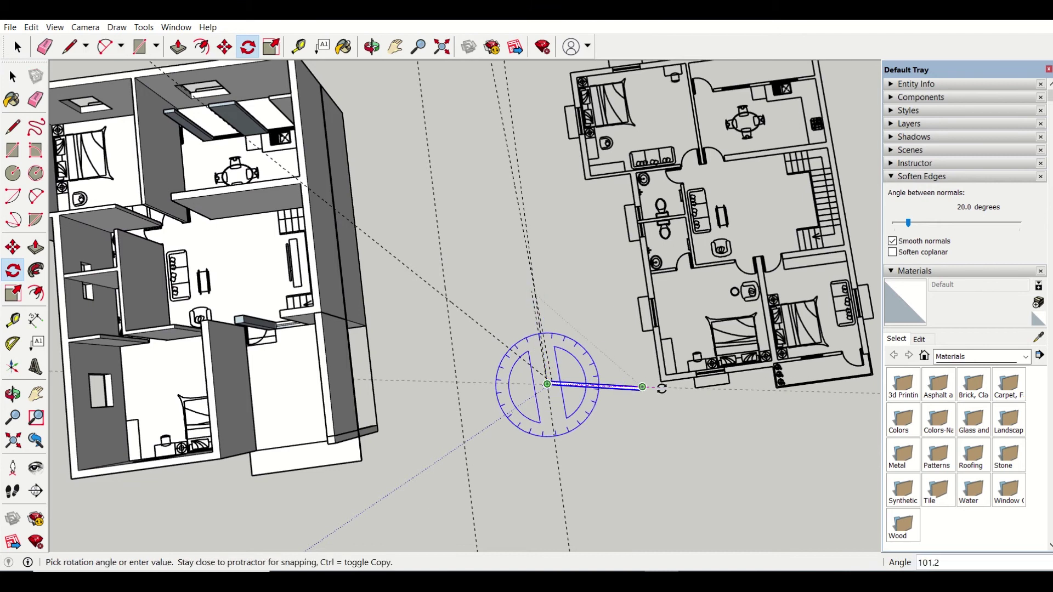
{"action": "left_click", "coordinate": [623, 382]}
{"action": "scroll", "coordinate": [631, 374], "scroll_direction": "up", "scroll_amount": 6}
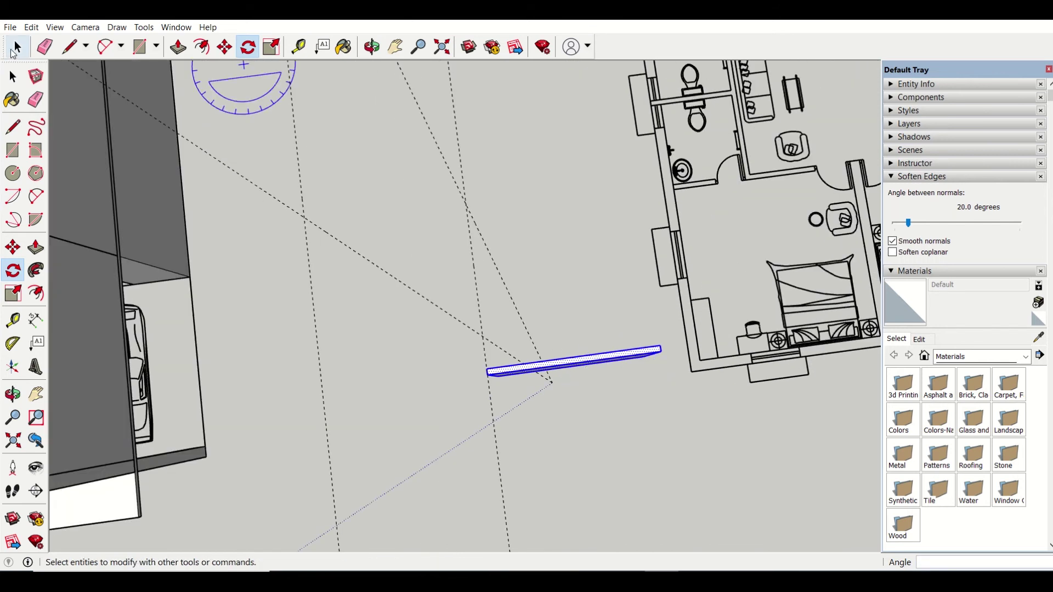
{"action": "left_click", "coordinate": [18, 48]}
{"action": "scroll", "coordinate": [536, 430], "scroll_direction": "down", "scroll_amount": 2}
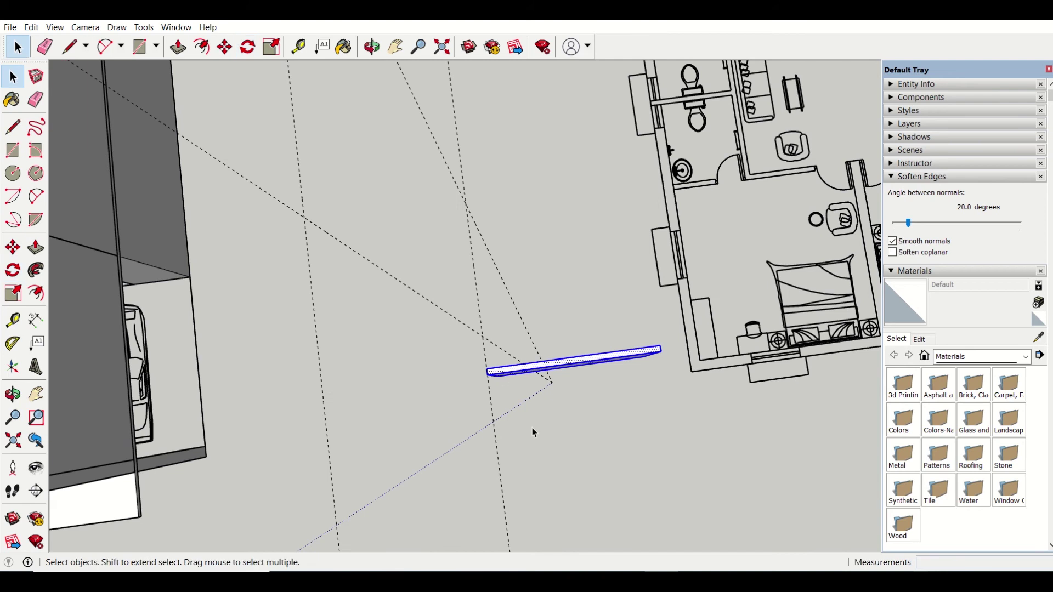
{"action": "middle_click_drag", "start_coordinate": [536, 430], "coordinate": [524, 304]}
{"action": "scroll", "coordinate": [524, 305], "scroll_direction": "down", "scroll_amount": 3}
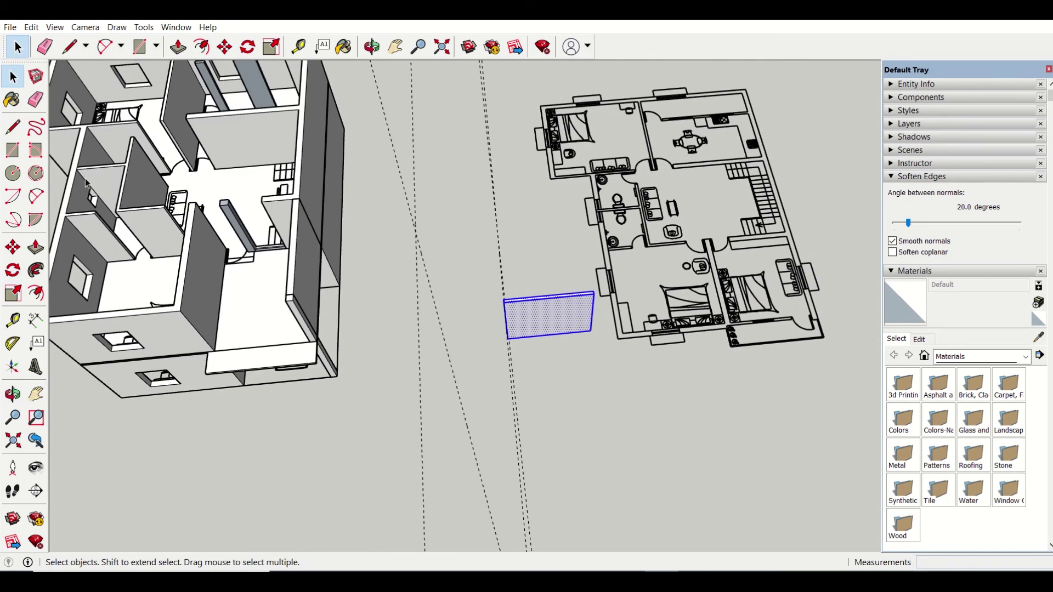
- Move the upright panel by its corner onto the balcony edge endpoint
{"action": "left_click", "coordinate": [225, 47]}
{"action": "scroll", "coordinate": [518, 340], "scroll_direction": "up", "scroll_amount": 4}
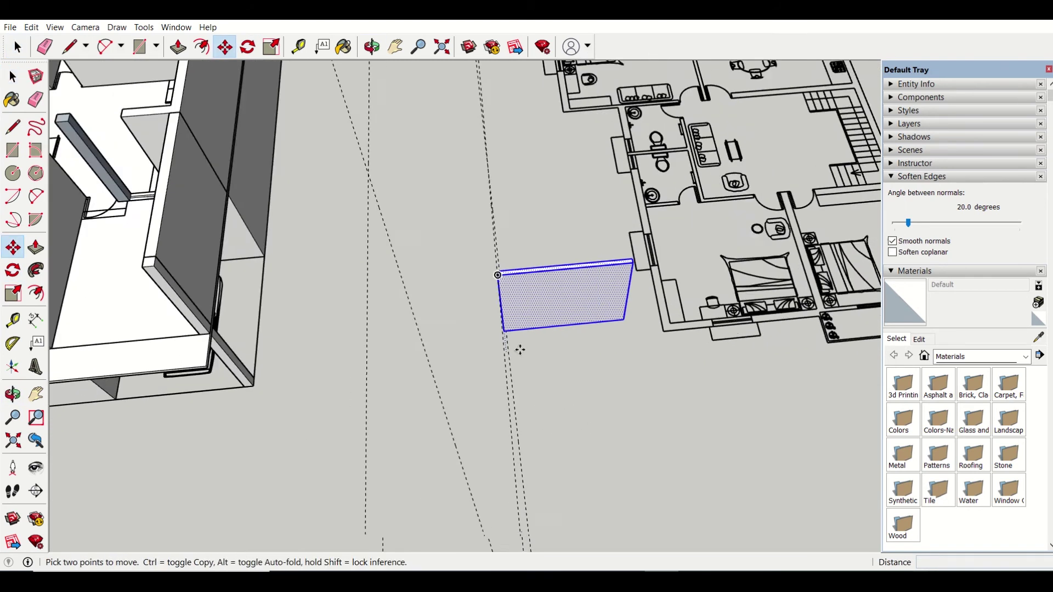
{"action": "scroll", "coordinate": [499, 329], "scroll_direction": "up", "scroll_amount": 2}
{"action": "left_click", "coordinate": [497, 328]}
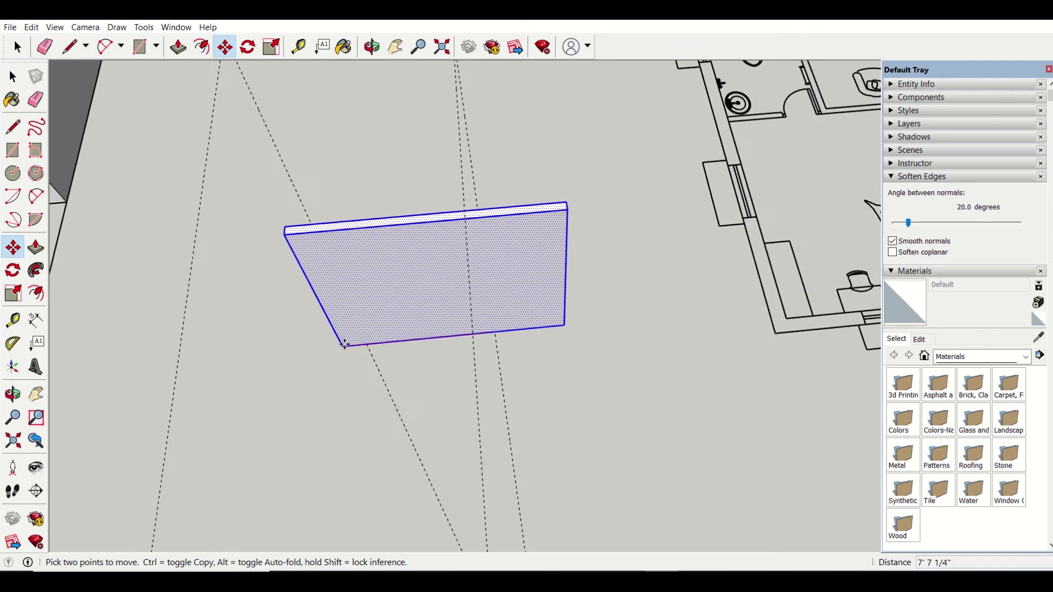
{"action": "scroll", "coordinate": [348, 346], "scroll_direction": "down", "scroll_amount": 4}
{"action": "middle_click_drag", "start_coordinate": [330, 362], "coordinate": [110, 431]}
{"action": "left_click", "coordinate": [100, 432]}
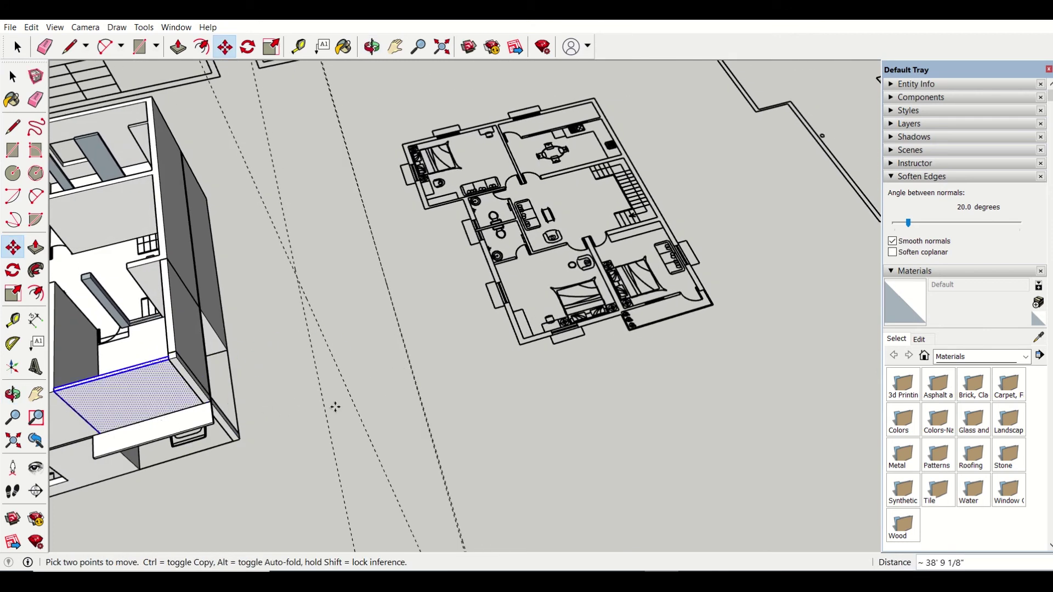
- Orbit and pan to inspect the panel in the house's upper-floor front
{"action": "mouse_move", "coordinate": [341, 460]}
{"action": "middle_mouse_down"}
{"action": "mouse_move", "coordinate": [334, 362]}
{"action": "mouse_move", "coordinate": [433, 291]}
{"action": "mouse_move", "coordinate": [511, 289]}
{"action": "mouse_move", "coordinate": [357, 326]}
{"action": "middle_mouse_up"}
{"action": "left_click", "coordinate": [395, 46]}
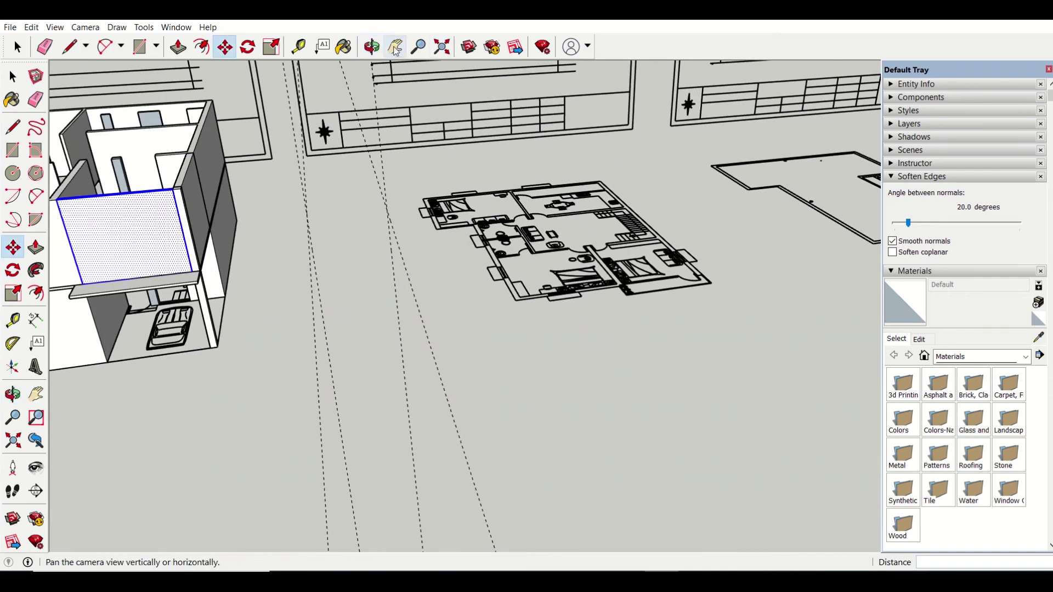
{"action": "left_click_drag", "start_coordinate": [376, 399], "coordinate": [664, 430]}
{"action": "middle_click_drag", "start_coordinate": [663, 430], "coordinate": [427, 390]}
{"action": "middle_click_drag", "start_coordinate": [549, 423], "coordinate": [661, 477]}
- Place guides at 2'6" and 7' from the wall edge above the garage
{"action": "key", "text": "t"}
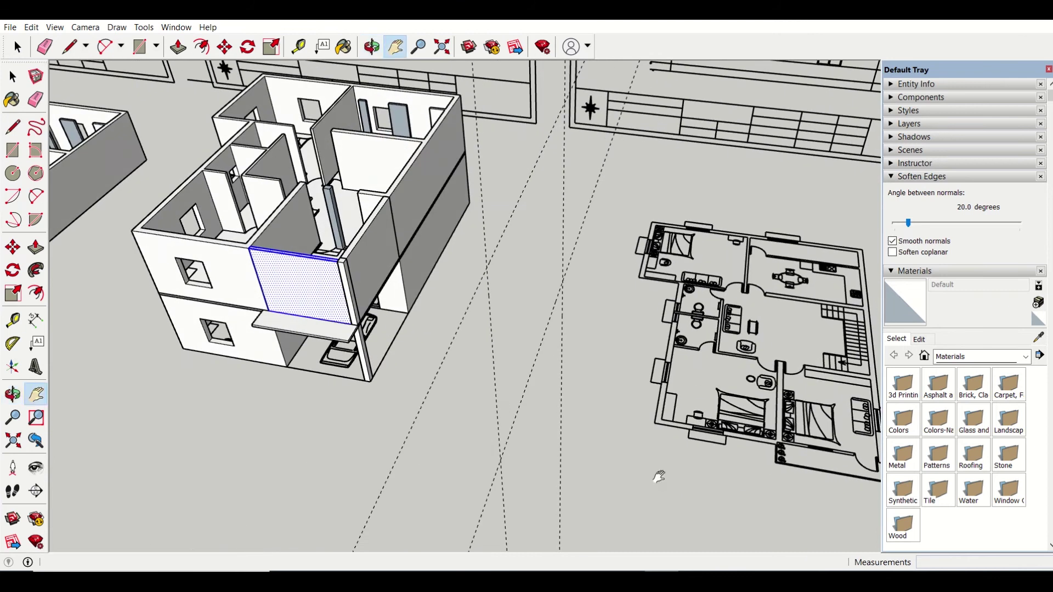
{"action": "scroll", "coordinate": [346, 275], "scroll_direction": "up", "scroll_amount": 8}
{"action": "left_click", "coordinate": [313, 253]}
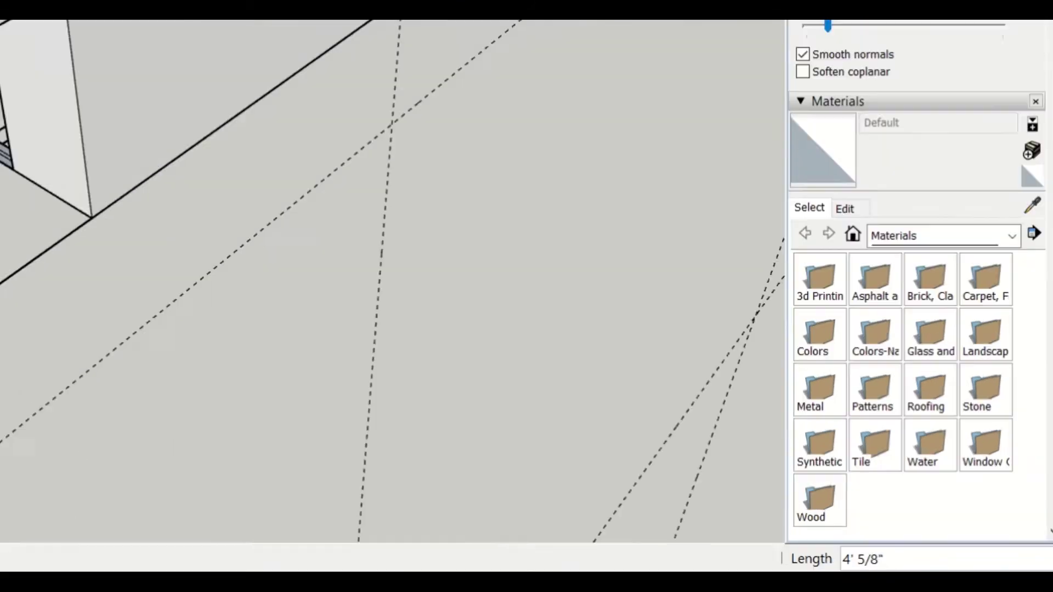
{"action": "type", "text": "2"}
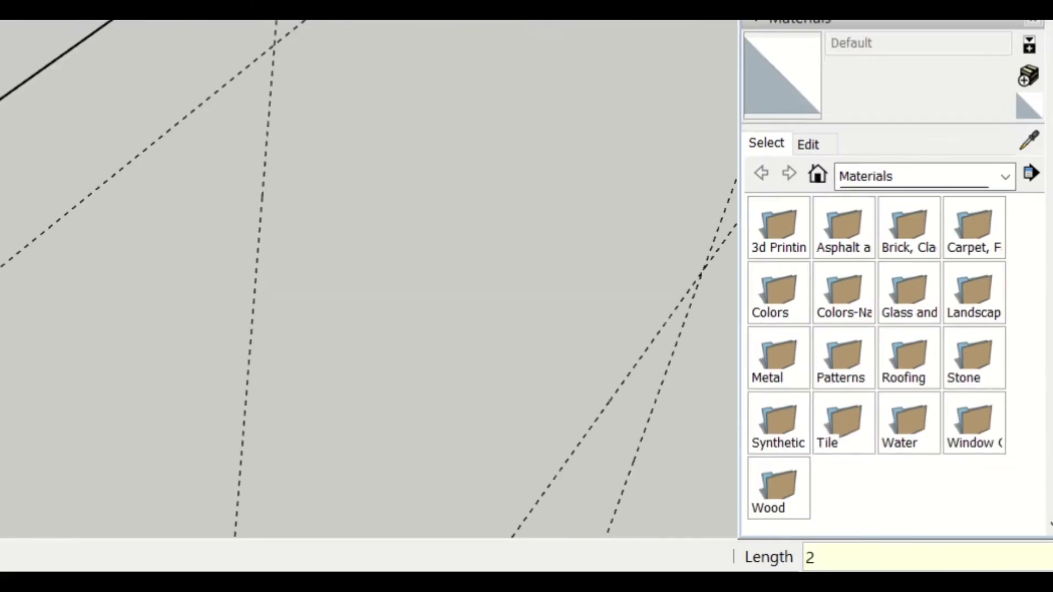
{"action": "type", "text": "'6"}
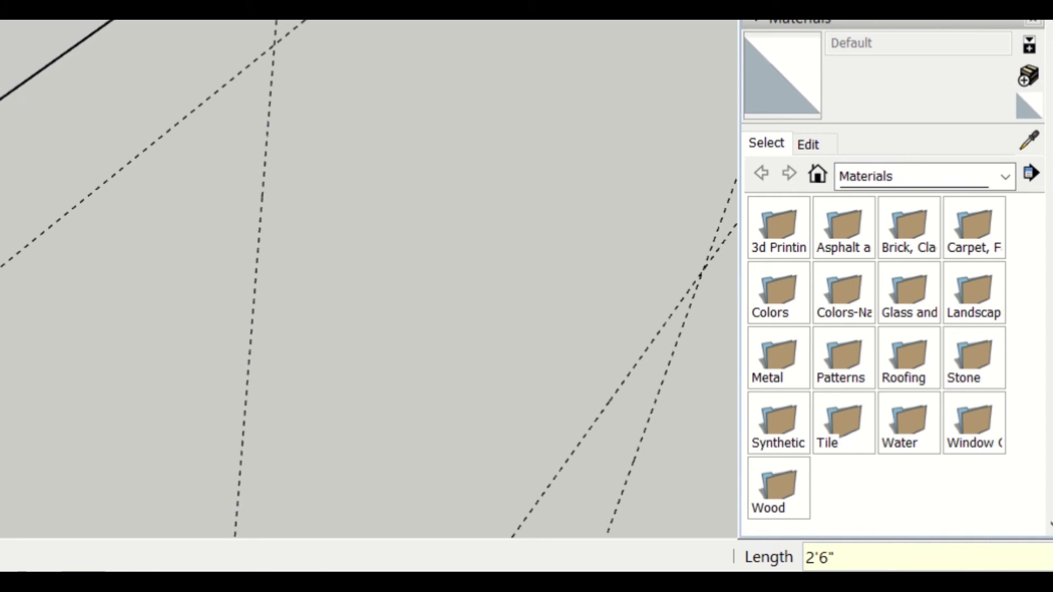
{"action": "key", "text": "Return"}
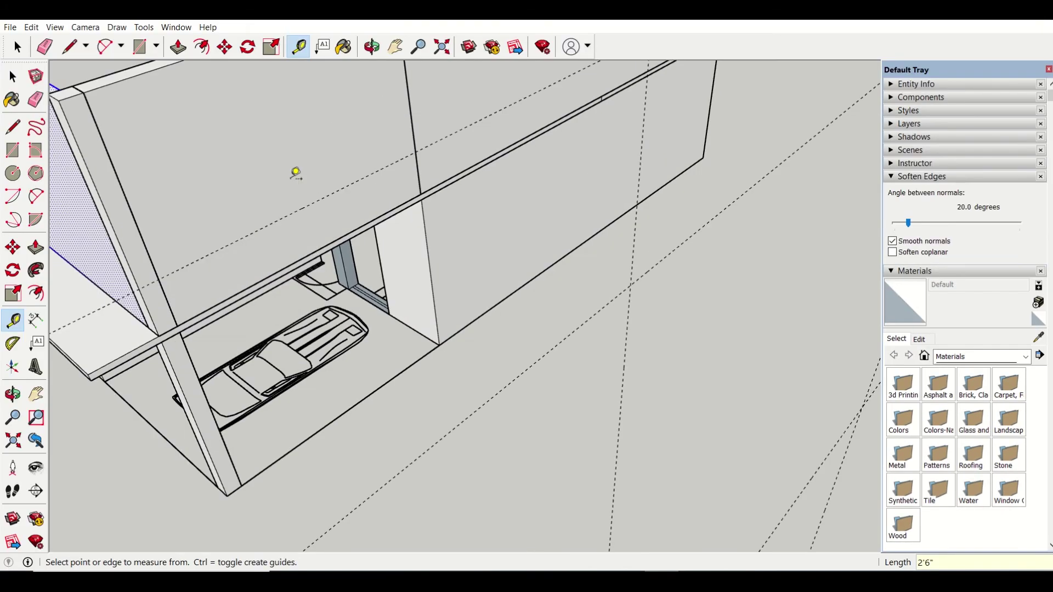
{"action": "left_click", "coordinate": [306, 256]}
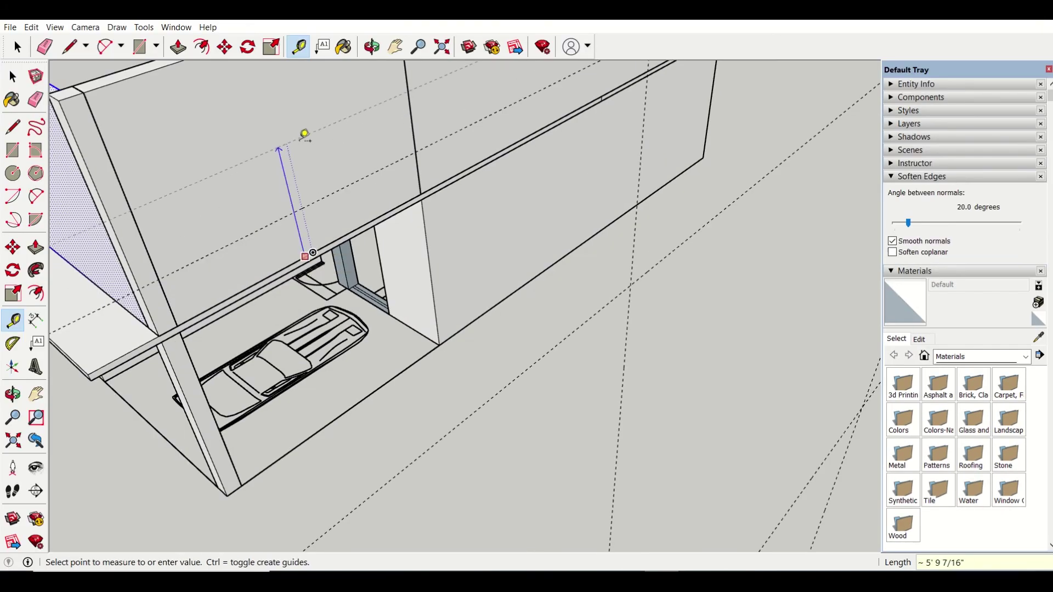
{"action": "type", "text": "7'"}
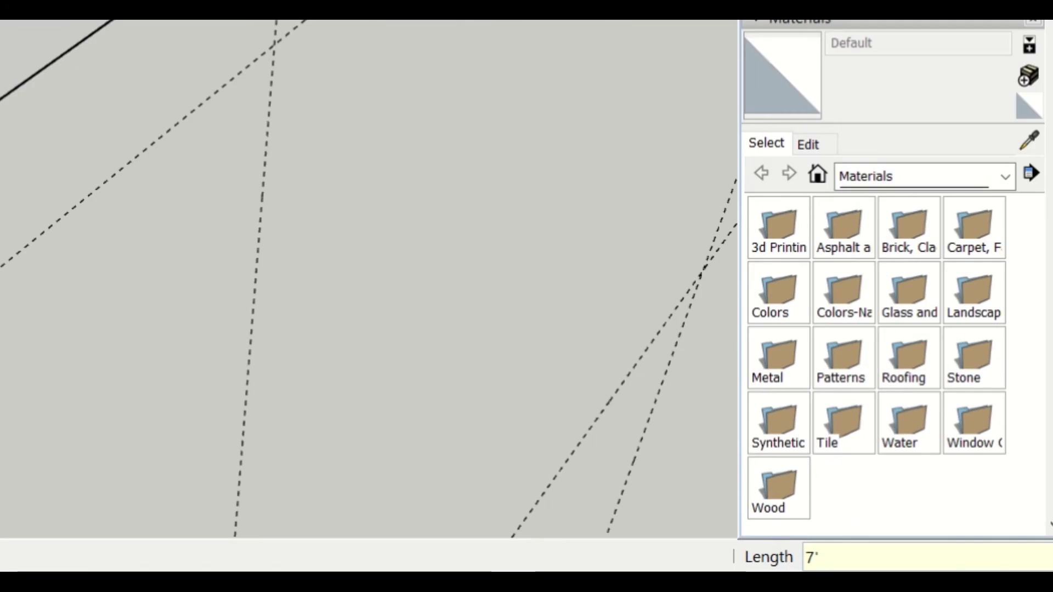
{"action": "key", "text": "Return"}
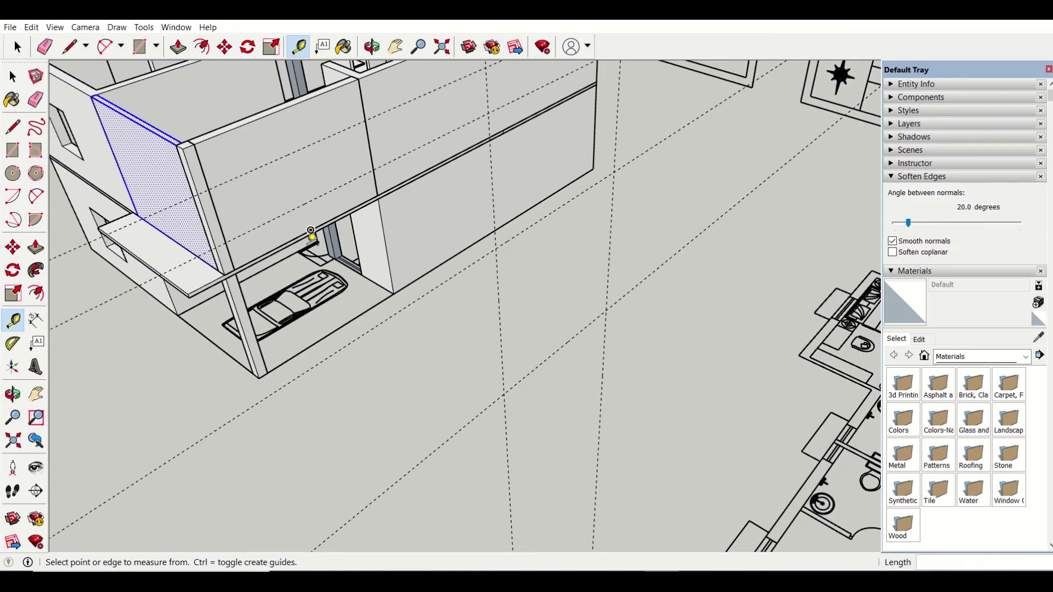
{"action": "scroll", "coordinate": [311, 237], "scroll_direction": "down", "scroll_amount": 5}
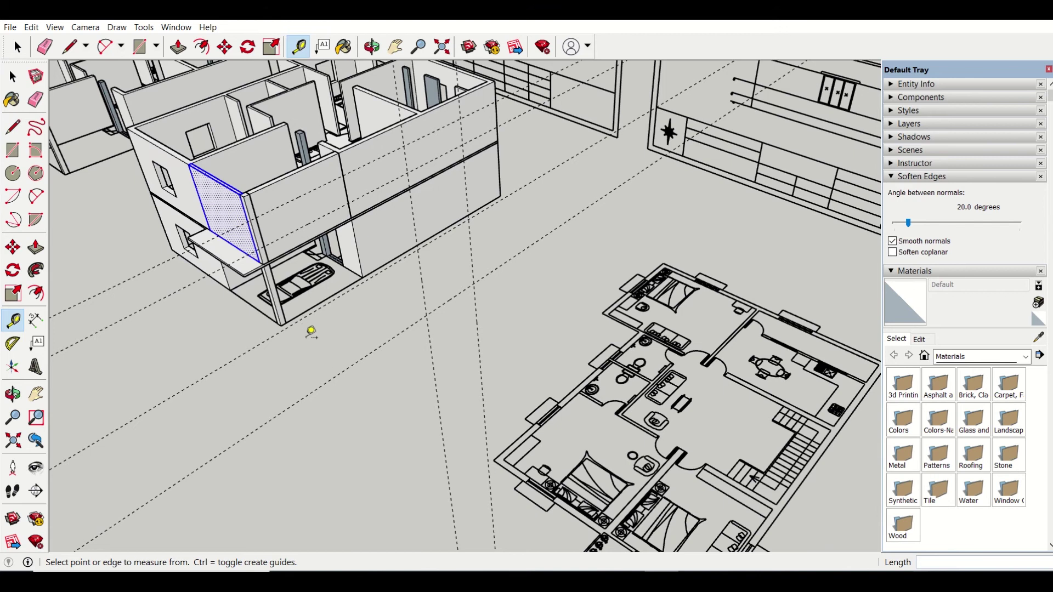
- Measure the reference distance on the floor plan with the Tape Measure
{"action": "middle_click_drag", "start_coordinate": [311, 332], "coordinate": [670, 491]}
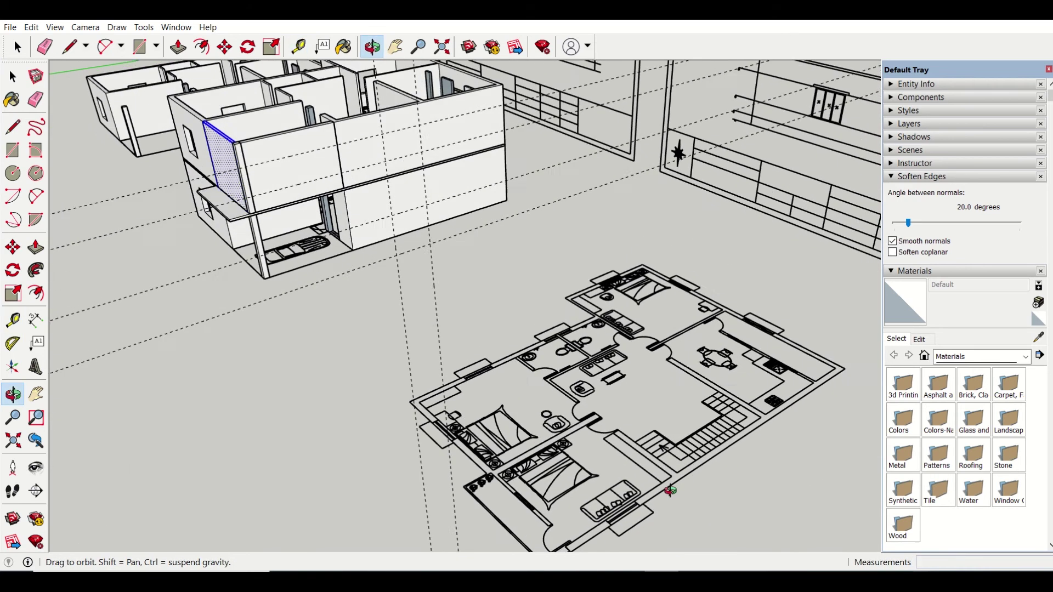
{"action": "scroll", "coordinate": [603, 384], "scroll_direction": "up", "scroll_amount": 3}
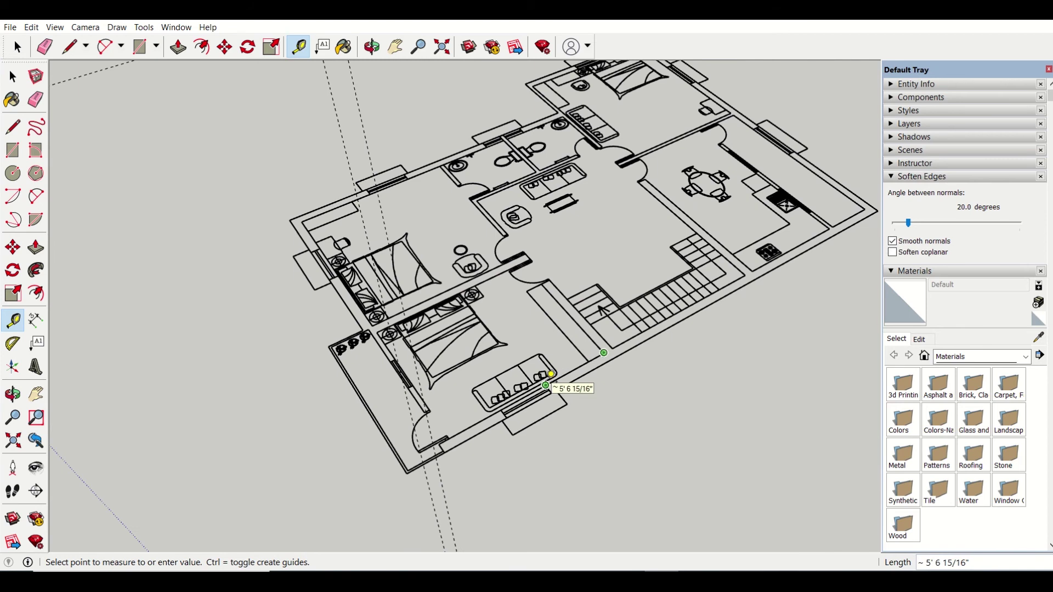
{"action": "left_click", "coordinate": [551, 374]}
{"action": "scroll", "coordinate": [365, 299], "scroll_direction": "down", "scroll_amount": 5}
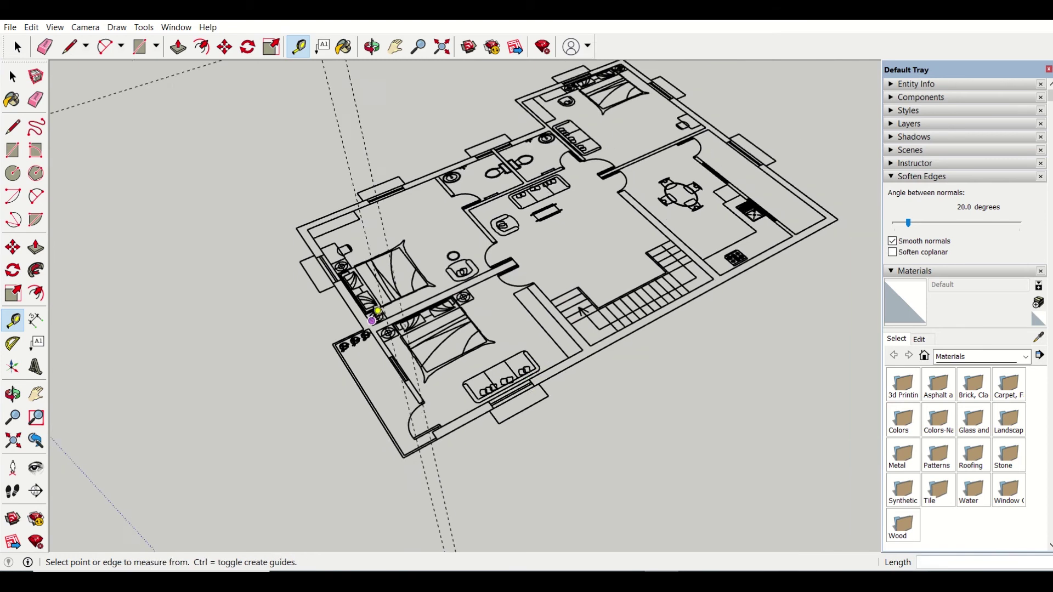
- Place a guide 5' 6 15/16" from an existing guide on the front wall
{"action": "middle_click_drag", "start_coordinate": [382, 231], "coordinate": [267, 70]}
{"action": "scroll", "coordinate": [267, 70], "scroll_direction": "up", "scroll_amount": 6}
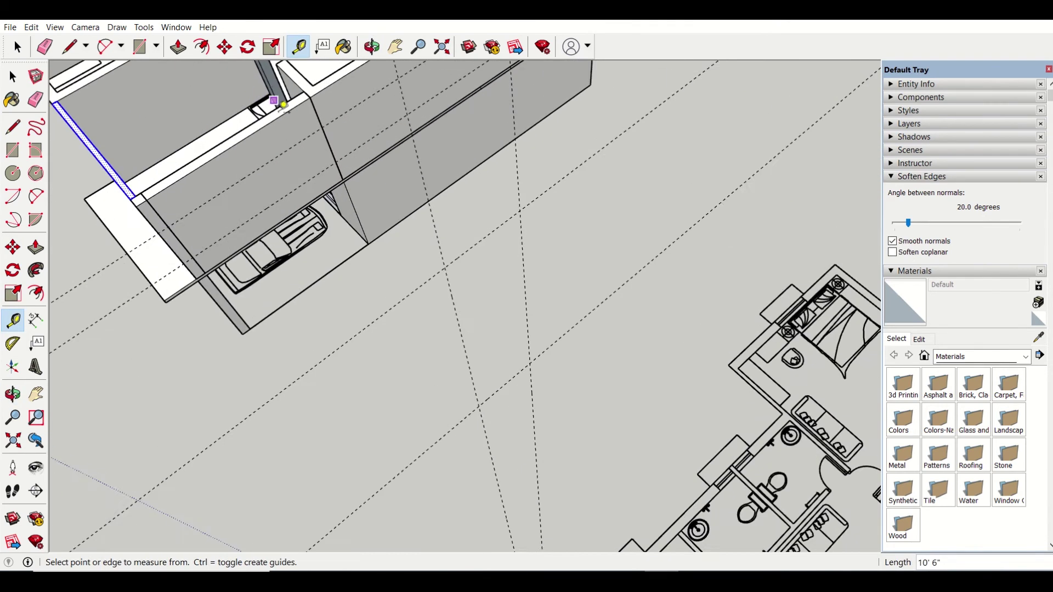
{"action": "left_click", "coordinate": [337, 146]}
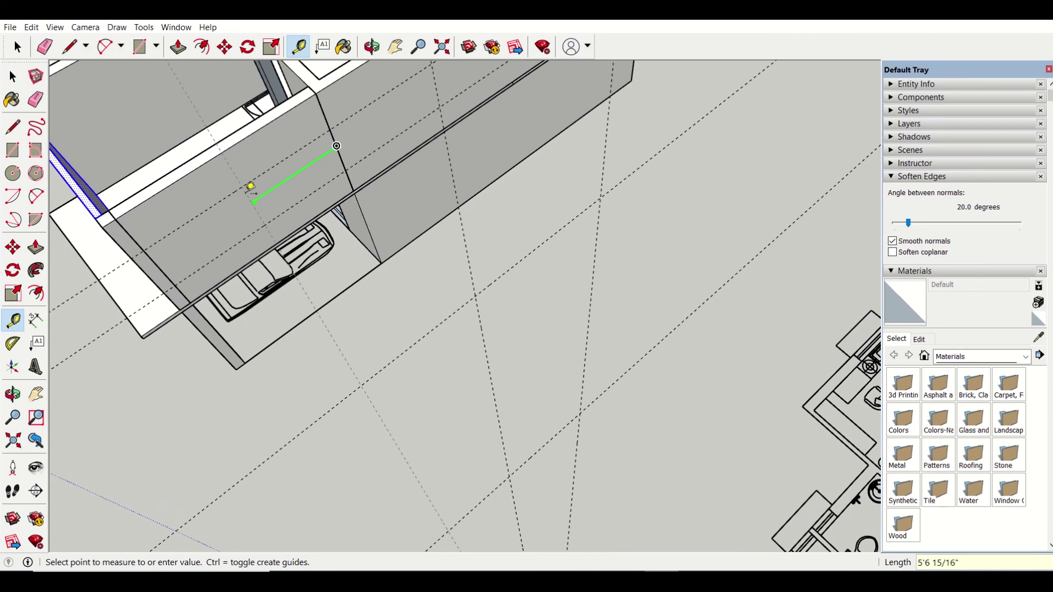
{"action": "left_click", "coordinate": [251, 187]}
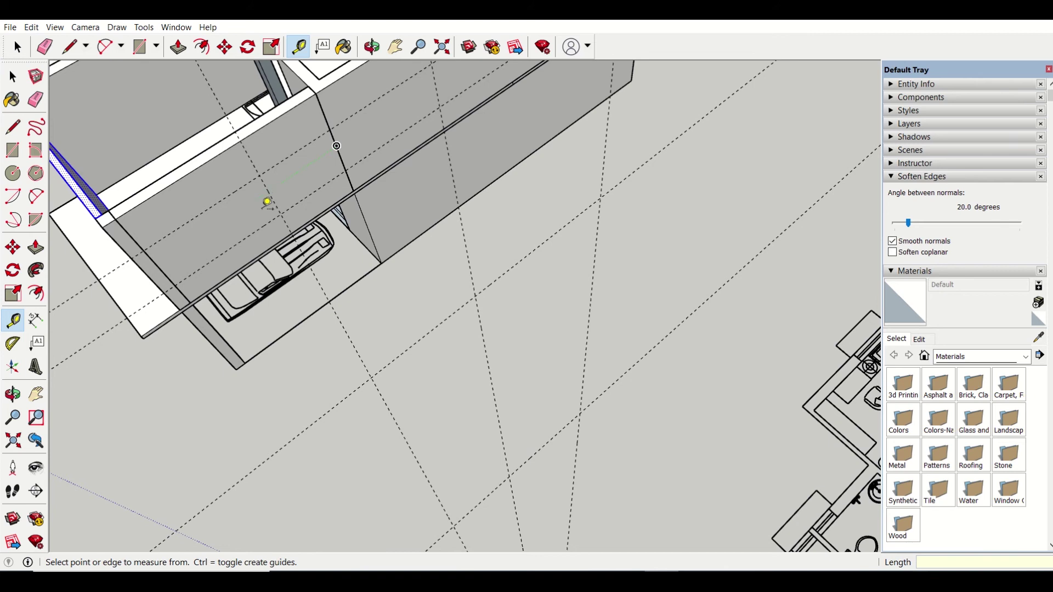
{"action": "scroll", "coordinate": [267, 202], "scroll_direction": "down", "scroll_amount": 5}
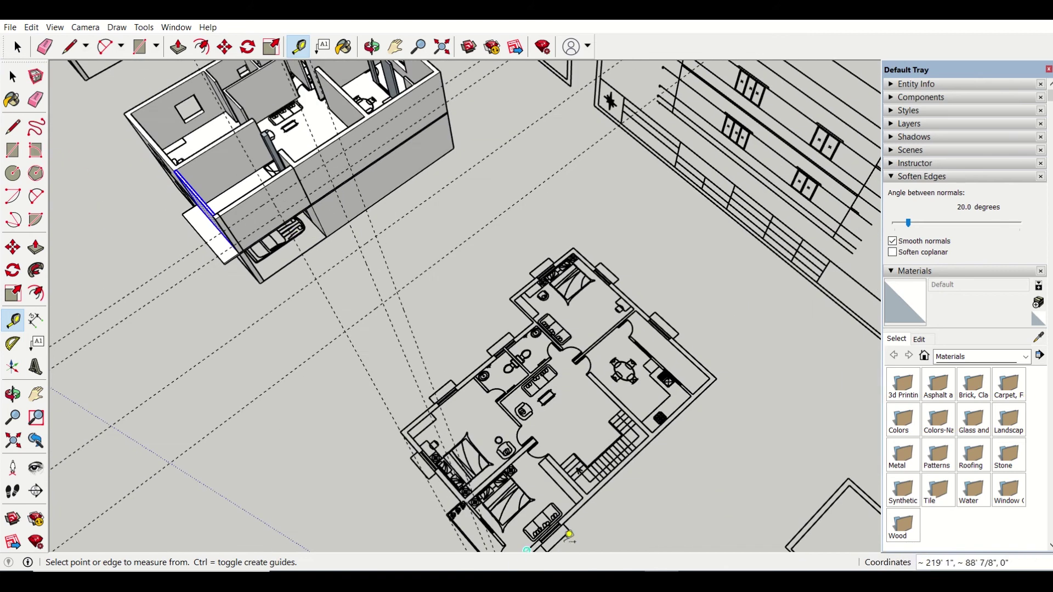
- Measure a wall opening on the floor plan
{"action": "scroll", "coordinate": [569, 534], "scroll_direction": "up", "scroll_amount": 6}
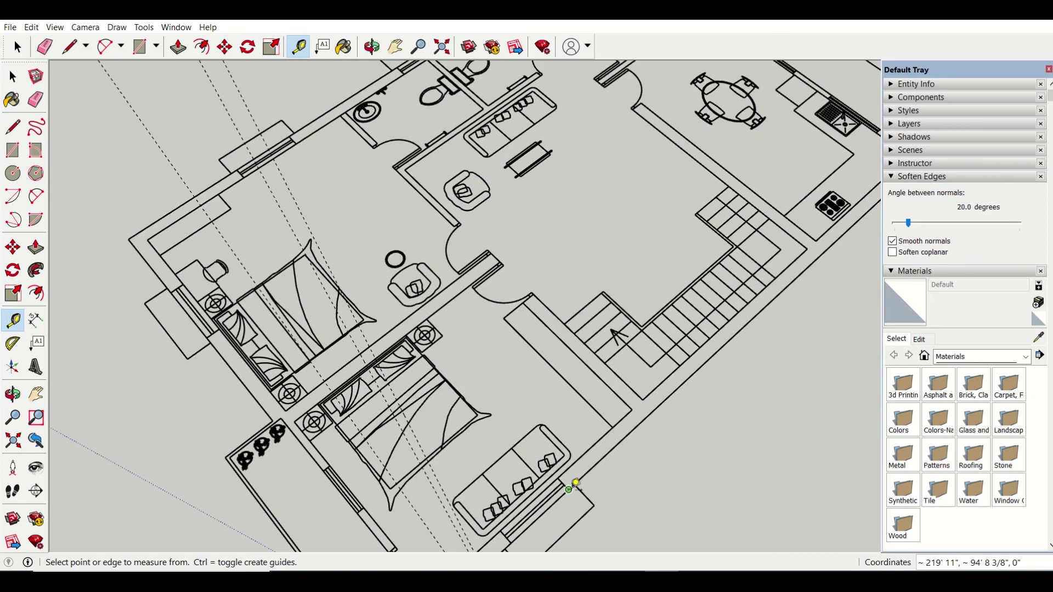
{"action": "left_click", "coordinate": [571, 487]}
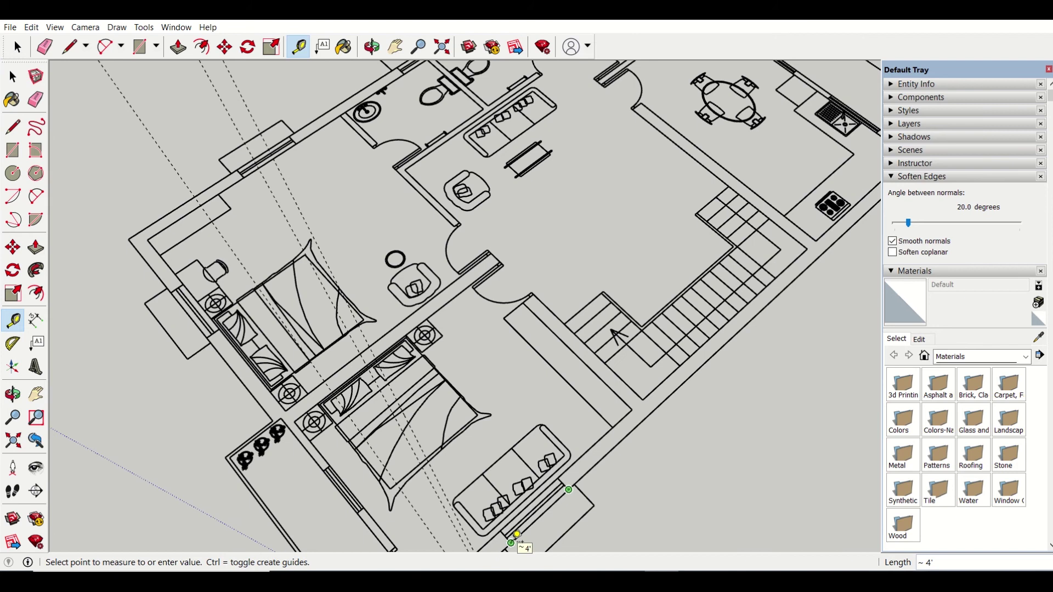
{"action": "left_click", "coordinate": [518, 536]}
{"action": "scroll", "coordinate": [518, 537], "scroll_direction": "down", "scroll_amount": 7}
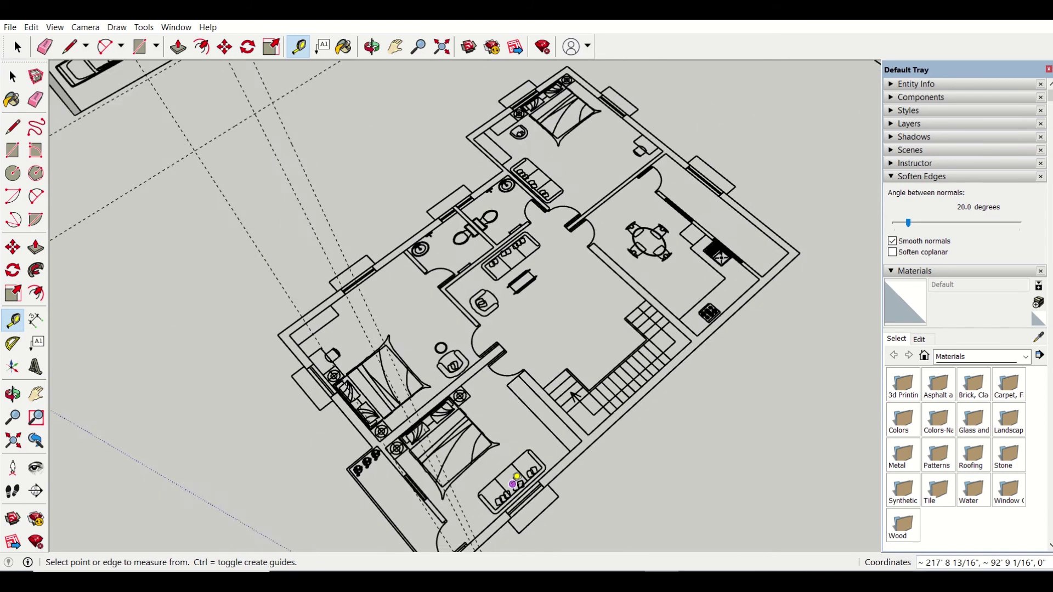
- Add a guide 4' from an existing guide on the front wall
{"action": "scroll", "coordinate": [187, 137], "scroll_direction": "up", "scroll_amount": 5}
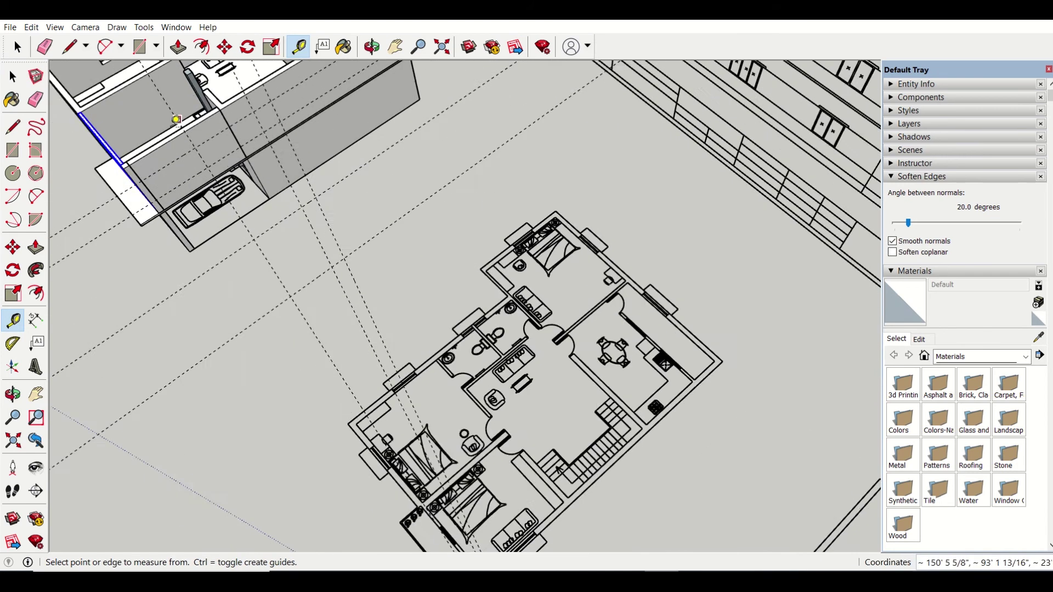
{"action": "scroll", "coordinate": [207, 166], "scroll_direction": "up", "scroll_amount": 1}
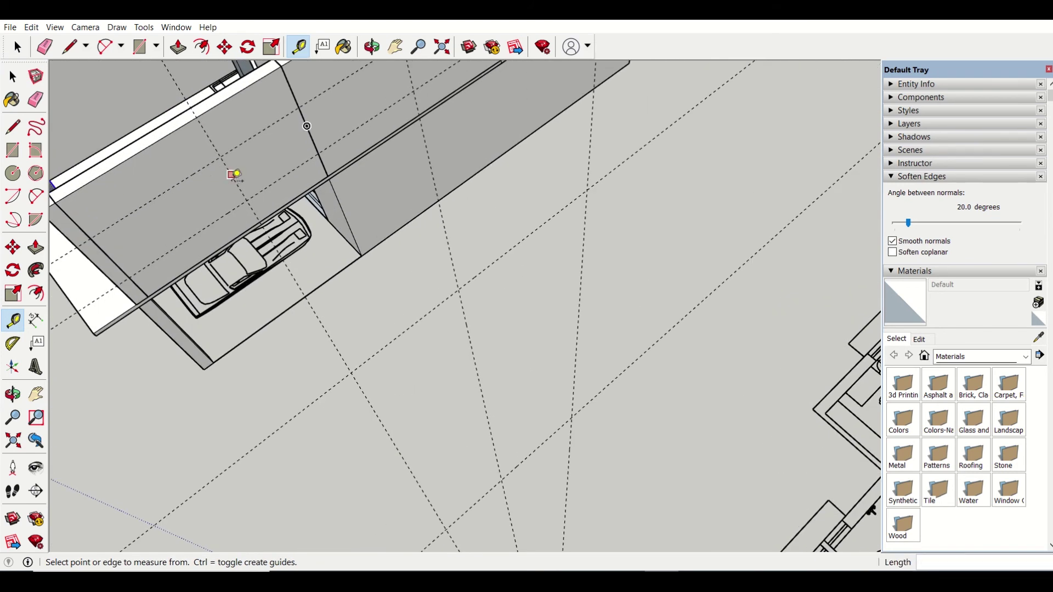
{"action": "left_click", "coordinate": [233, 174]}
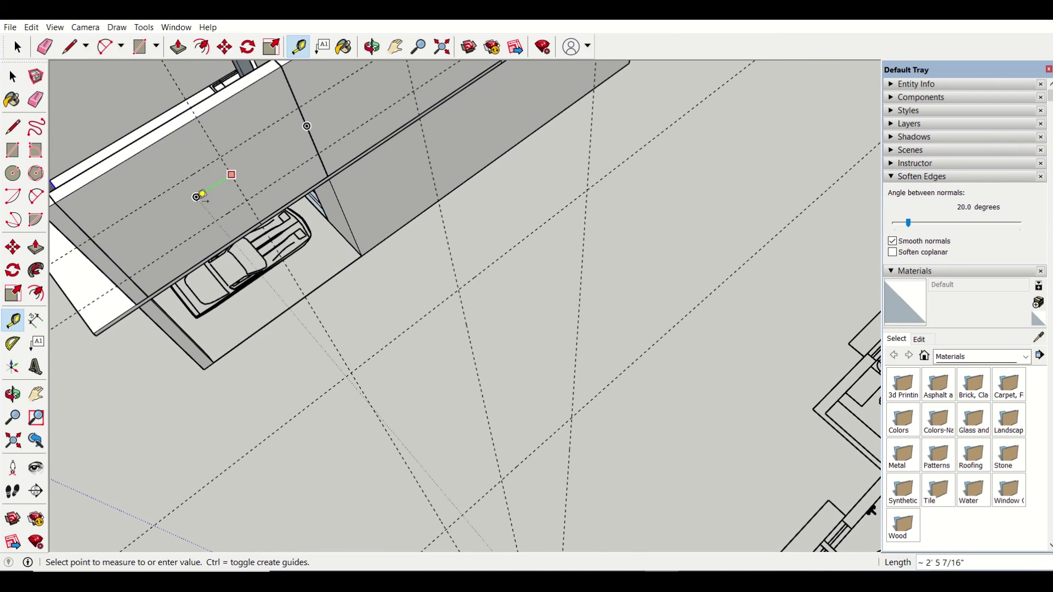
{"action": "left_click", "coordinate": [190, 198]}
{"action": "middle_click_drag", "start_coordinate": [220, 175], "coordinate": [258, 103]}
{"action": "left_click", "coordinate": [264, 104]}
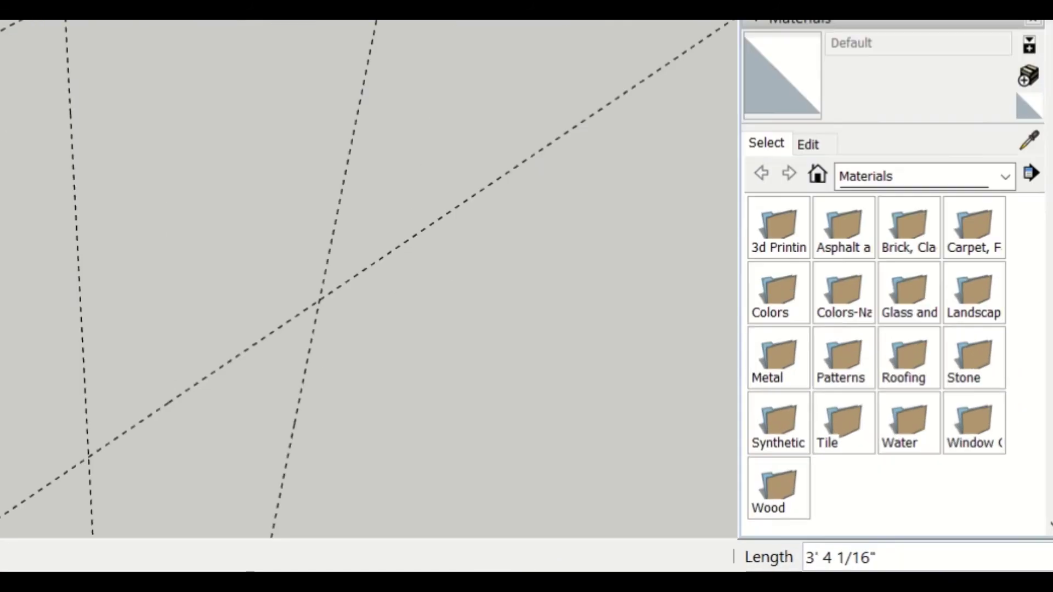
{"action": "type", "text": "4"}
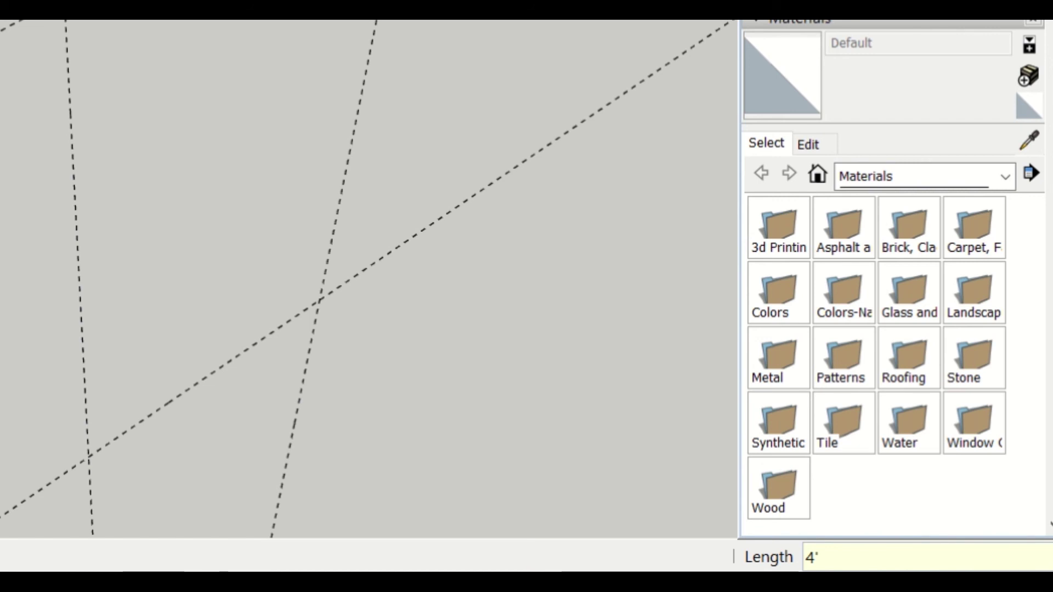
{"action": "type", "text": "'"}
{"action": "key", "text": "Return"}
{"action": "scroll", "coordinate": [274, 90], "scroll_direction": "down", "scroll_amount": 2}
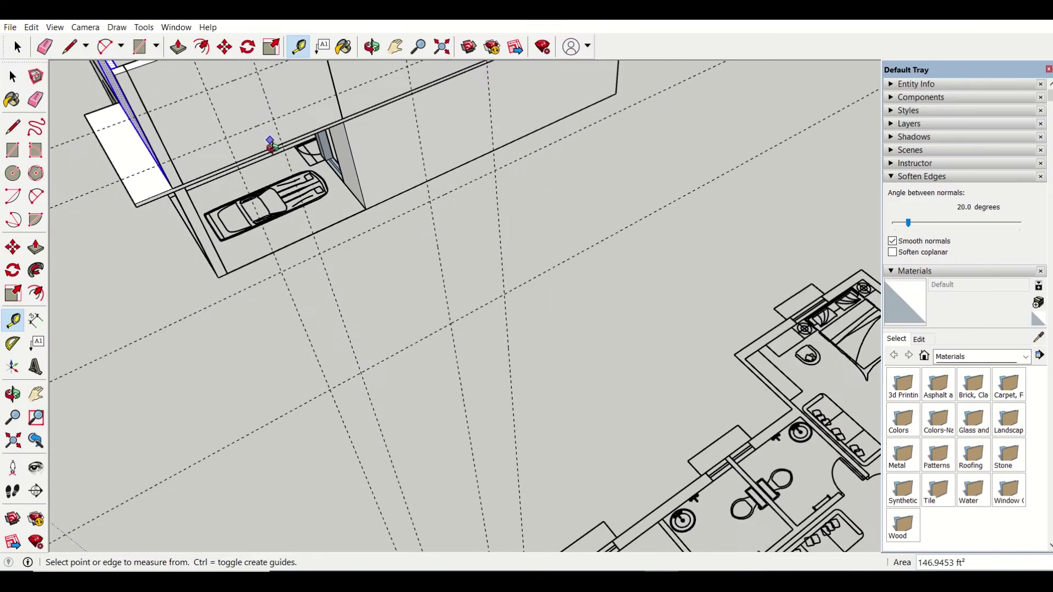
- Pan and zoom to frame the upper wall above the garage
{"action": "middle_click_drag", "start_coordinate": [271, 146], "coordinate": [258, 118]}
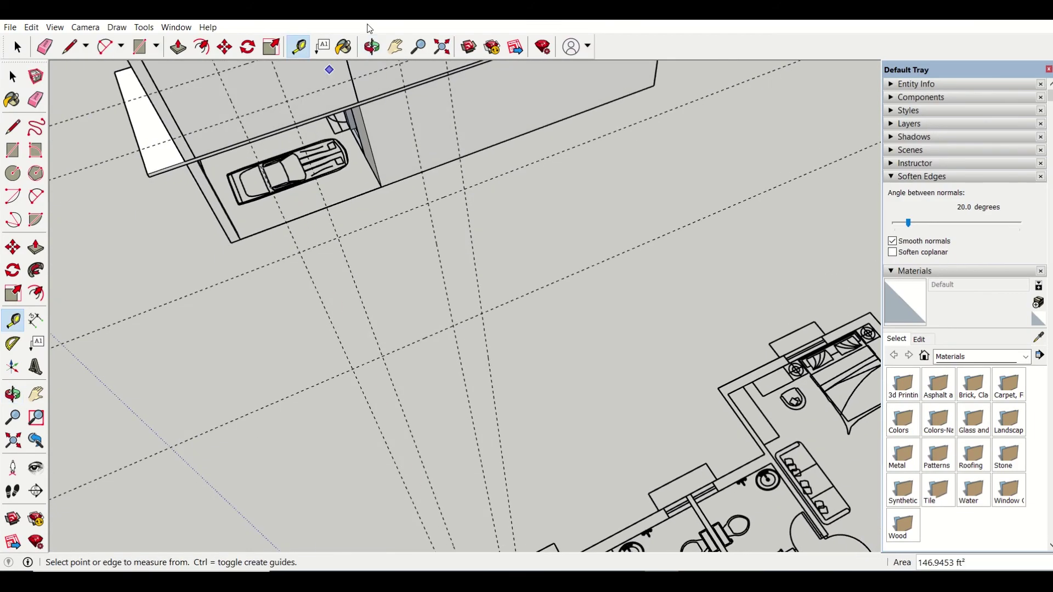
{"action": "left_click", "coordinate": [396, 54]}
{"action": "middle_click_drag", "start_coordinate": [307, 351], "coordinate": [285, 247]}
{"action": "scroll", "coordinate": [286, 247], "scroll_direction": "up", "scroll_amount": 5}
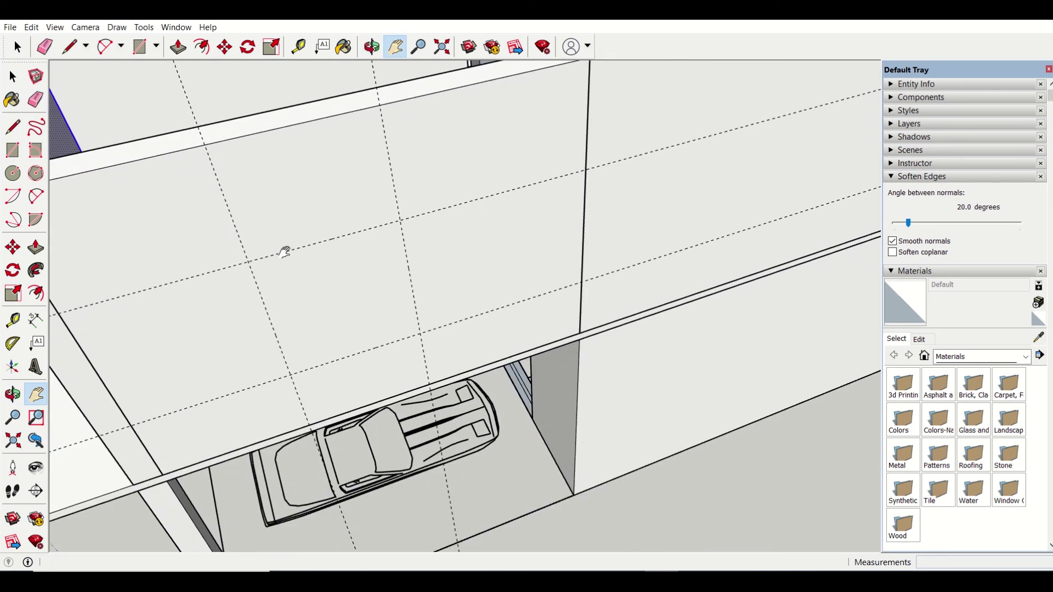
- Draw a 4'6" by 4' window rectangle at the guide crossing above the garage
{"action": "left_click", "coordinate": [13, 150]}
{"action": "left_click", "coordinate": [250, 261]}
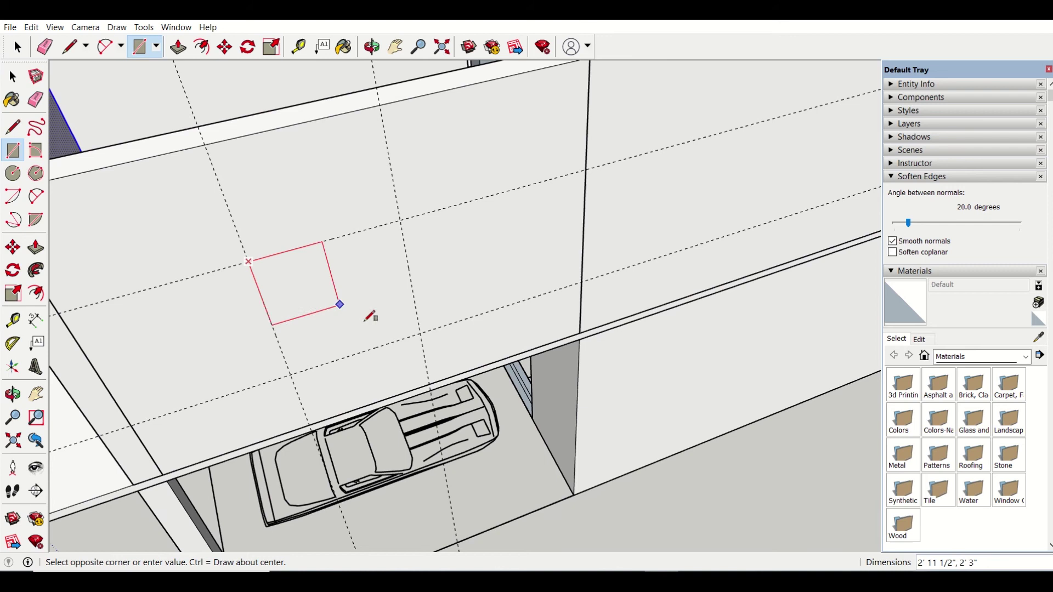
{"action": "left_click", "coordinate": [420, 333]}
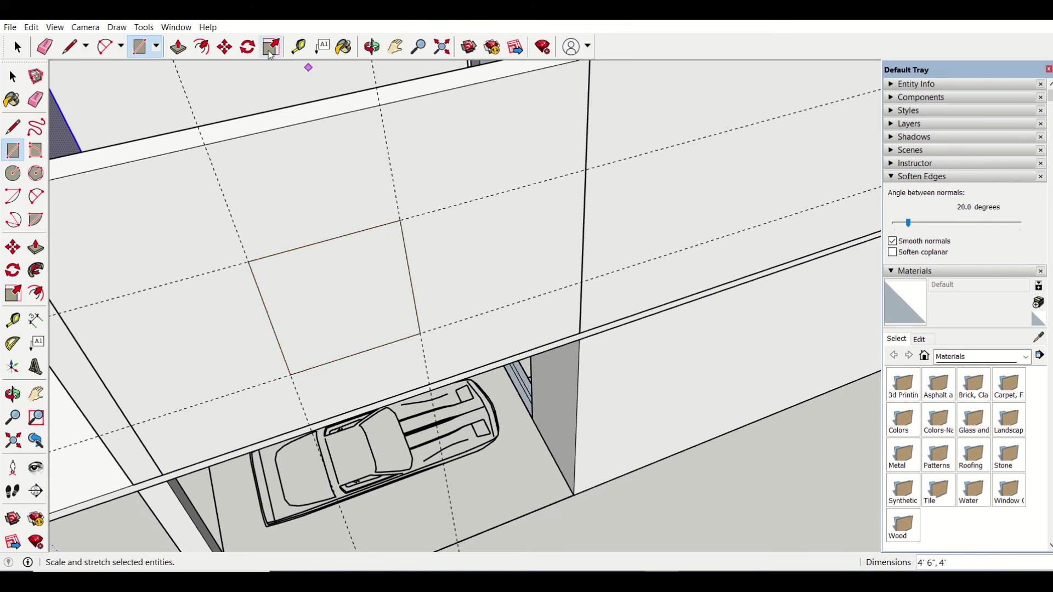
- Push/pull the window rectangle through the upper wall to open it
{"action": "left_click", "coordinate": [177, 47]}
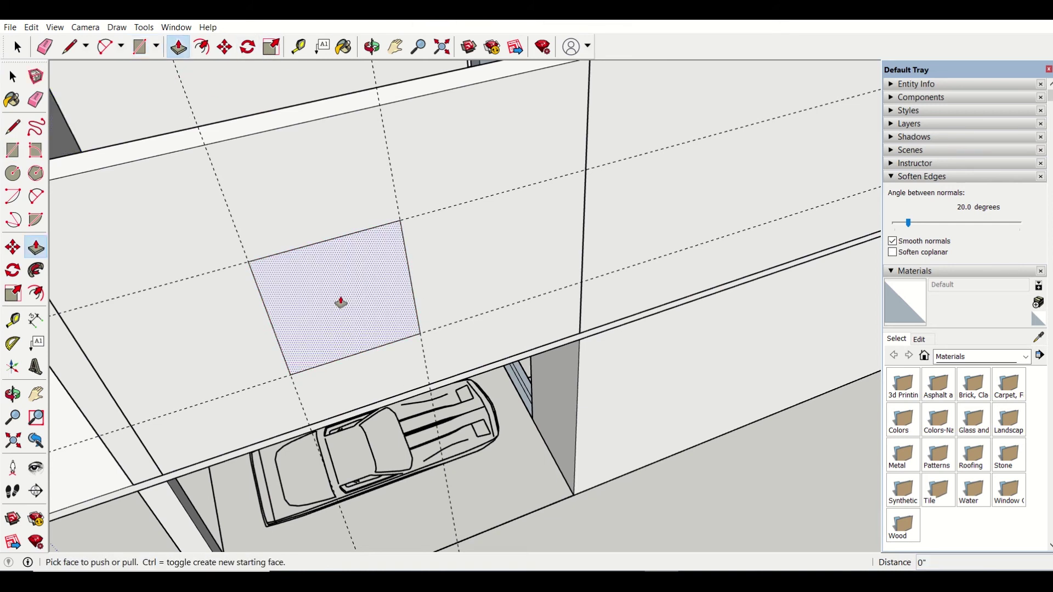
{"action": "left_click", "coordinate": [341, 305]}
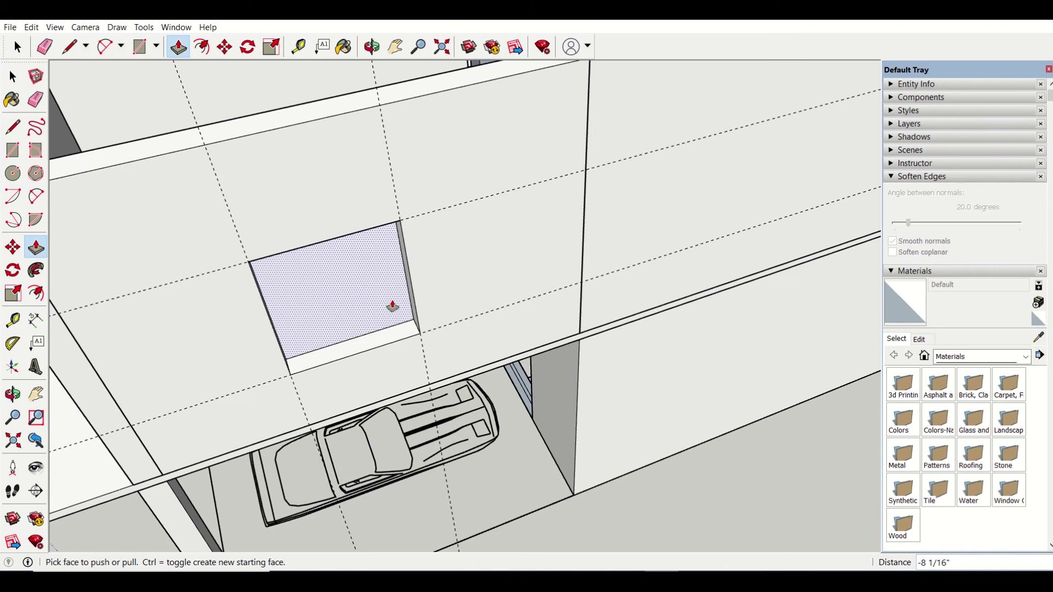
{"action": "left_click", "coordinate": [403, 317]}
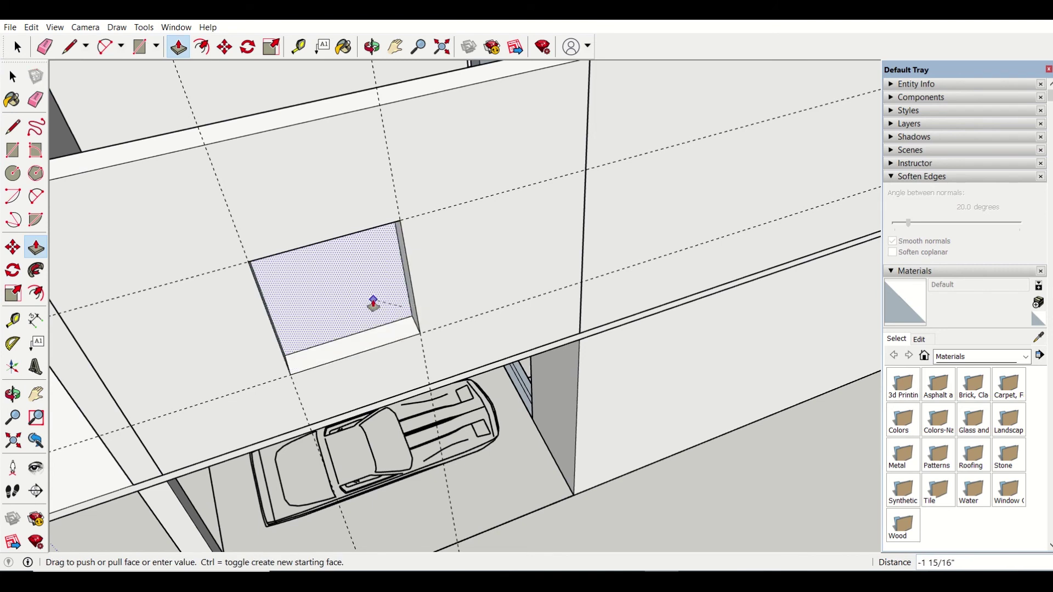
{"action": "scroll", "coordinate": [373, 303], "scroll_direction": "up", "scroll_amount": 3}
{"action": "middle_click_drag", "start_coordinate": [376, 301], "coordinate": [485, 246]}
{"action": "left_click", "coordinate": [366, 176]}
{"action": "scroll", "coordinate": [409, 235], "scroll_direction": "down", "scroll_amount": 5}
{"action": "scroll", "coordinate": [482, 243], "scroll_direction": "up", "scroll_amount": 2}
{"action": "scroll", "coordinate": [482, 236], "scroll_direction": "down", "scroll_amount": 2}
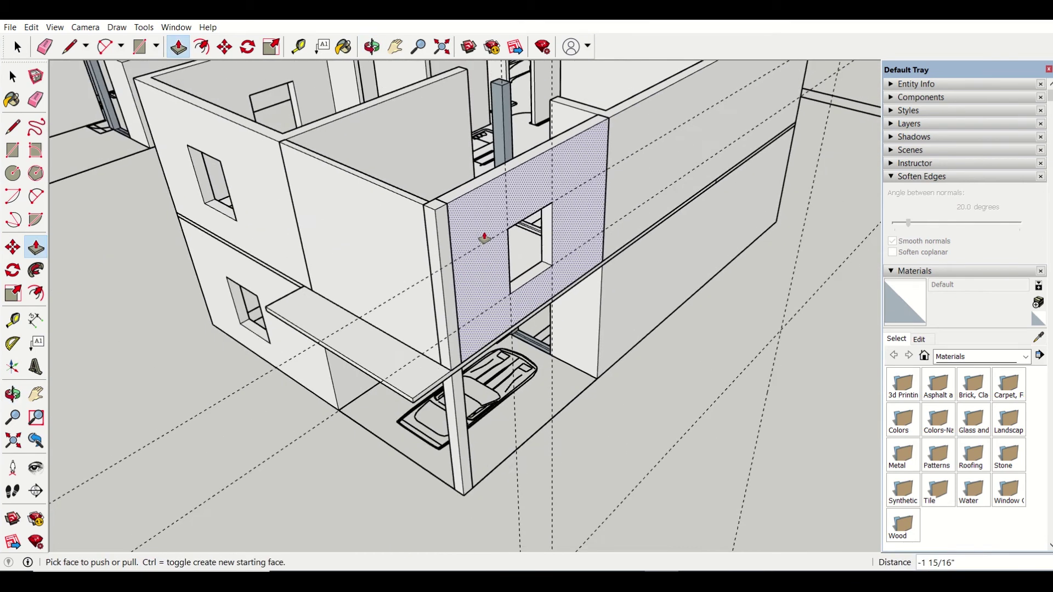
{"action": "scroll", "coordinate": [529, 306], "scroll_direction": "up", "scroll_amount": 3}
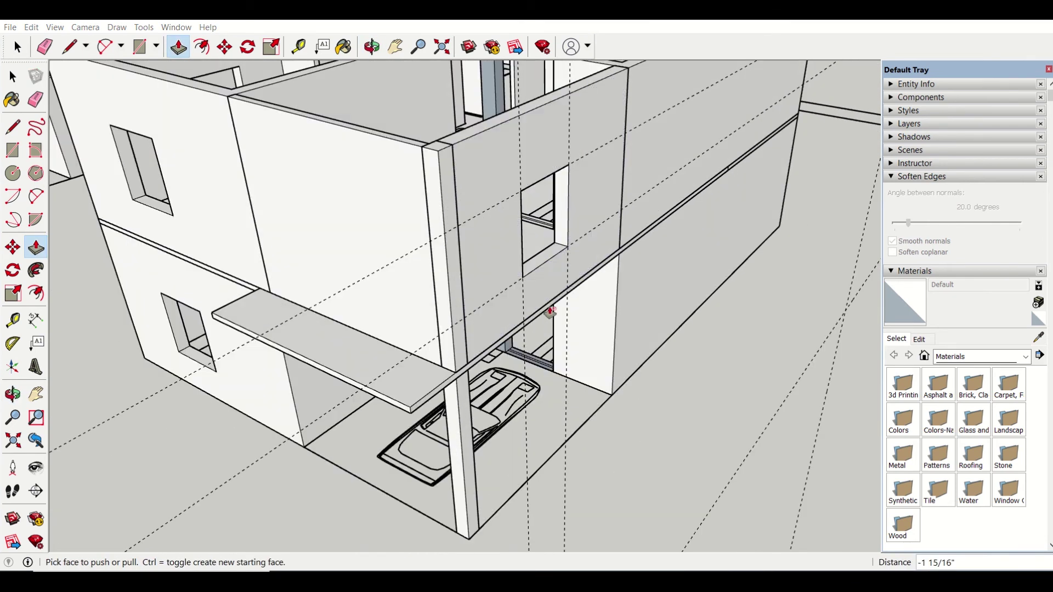
{"action": "scroll", "coordinate": [364, 348], "scroll_direction": "down", "scroll_amount": 8}
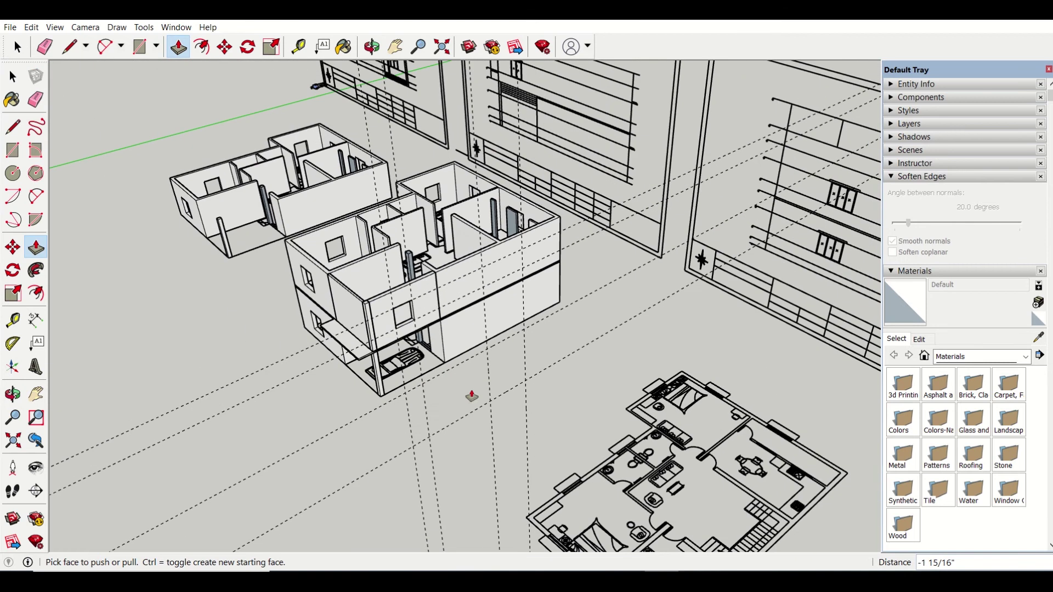
- Measure from the bedroom wall corner to the window edge on the floor plan
{"action": "left_click", "coordinate": [395, 47]}
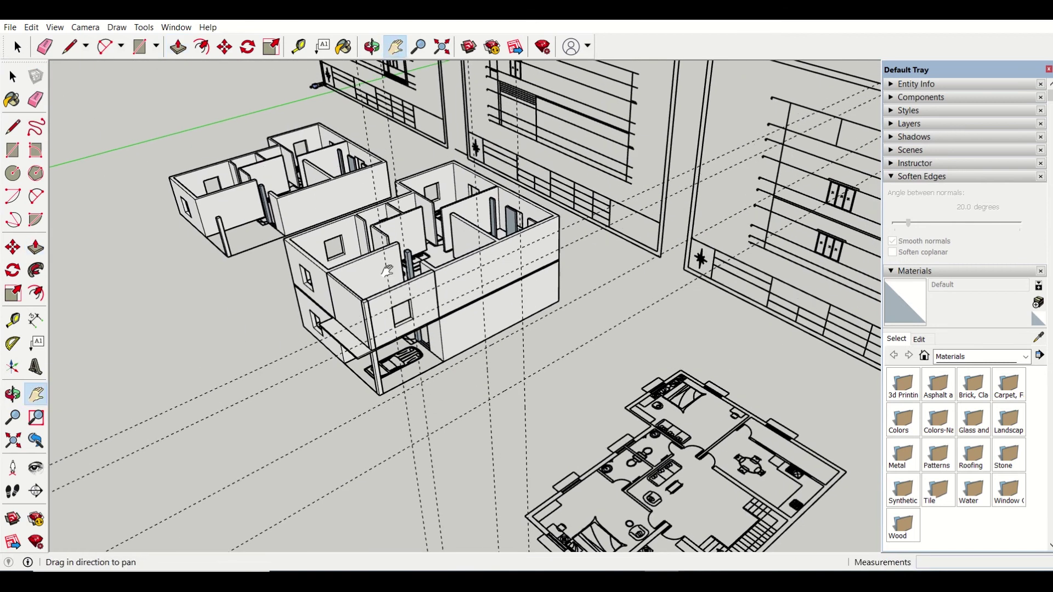
{"action": "left_click_drag", "start_coordinate": [573, 473], "coordinate": [439, 265]}
{"action": "scroll", "coordinate": [492, 315], "scroll_direction": "up", "scroll_amount": 5}
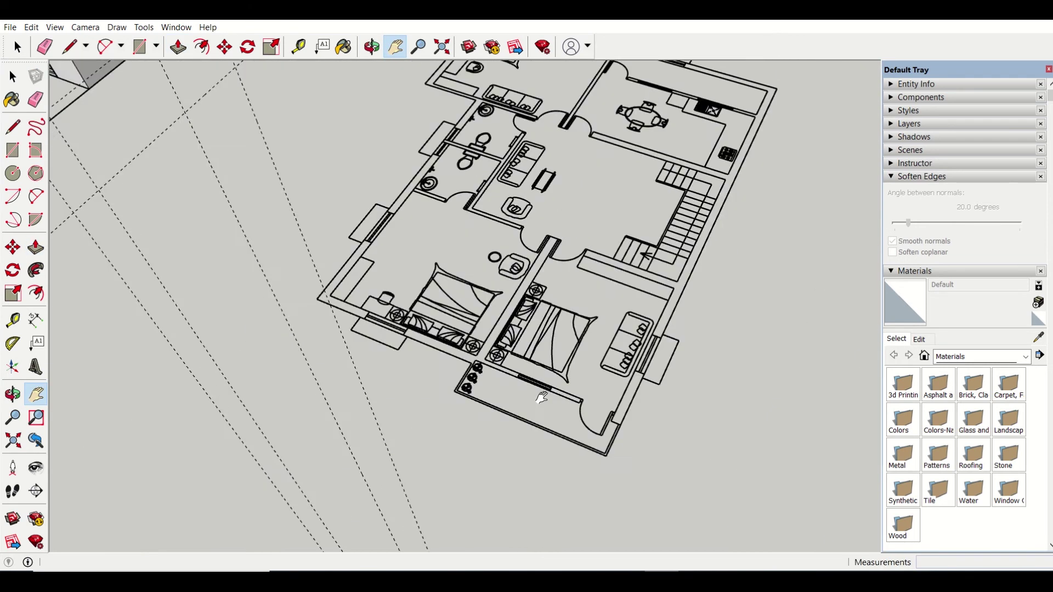
{"action": "scroll", "coordinate": [576, 412], "scroll_direction": "up", "scroll_amount": 1}
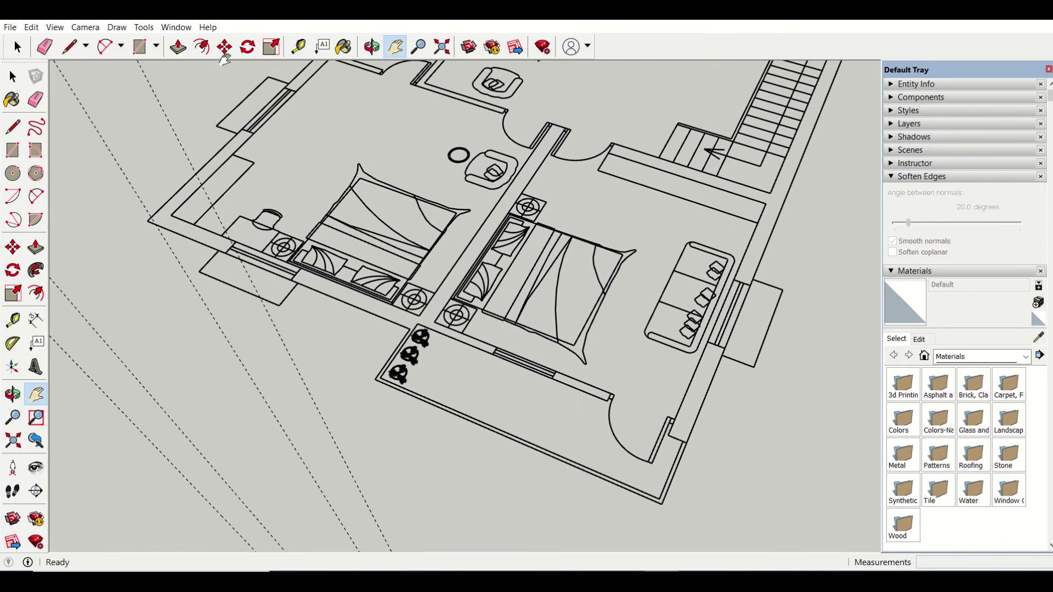
{"action": "left_click", "coordinate": [298, 47]}
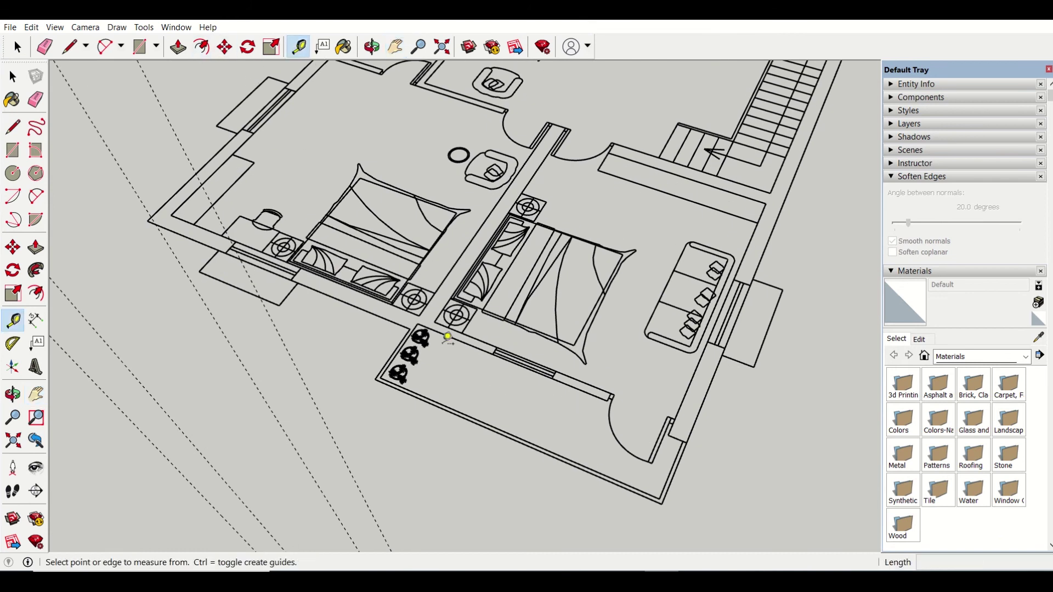
{"action": "left_click", "coordinate": [436, 321]}
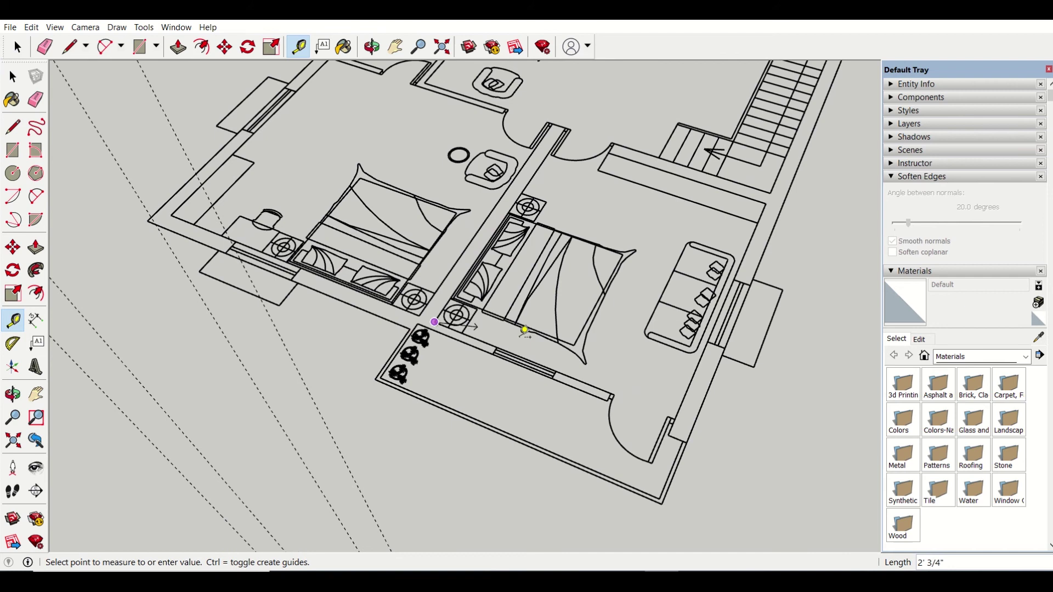
{"action": "left_click", "coordinate": [614, 390]}
{"action": "scroll", "coordinate": [340, 401], "scroll_direction": "down", "scroll_amount": 8}
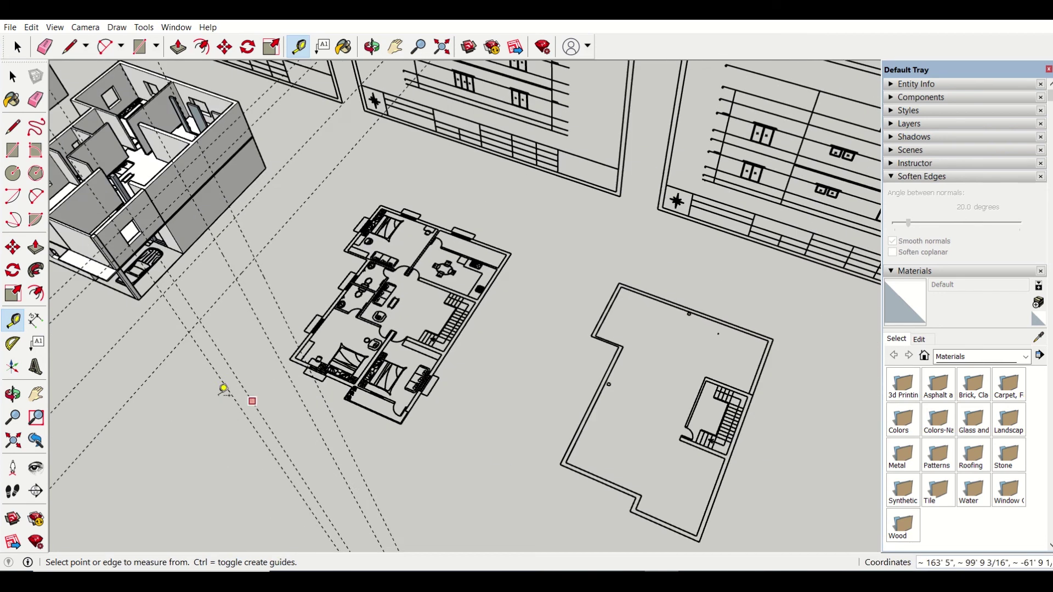
- Place a guide 8' 11 15/16" from the upper wall's left corner
{"action": "middle_click_drag", "start_coordinate": [223, 390], "coordinate": [348, 275]}
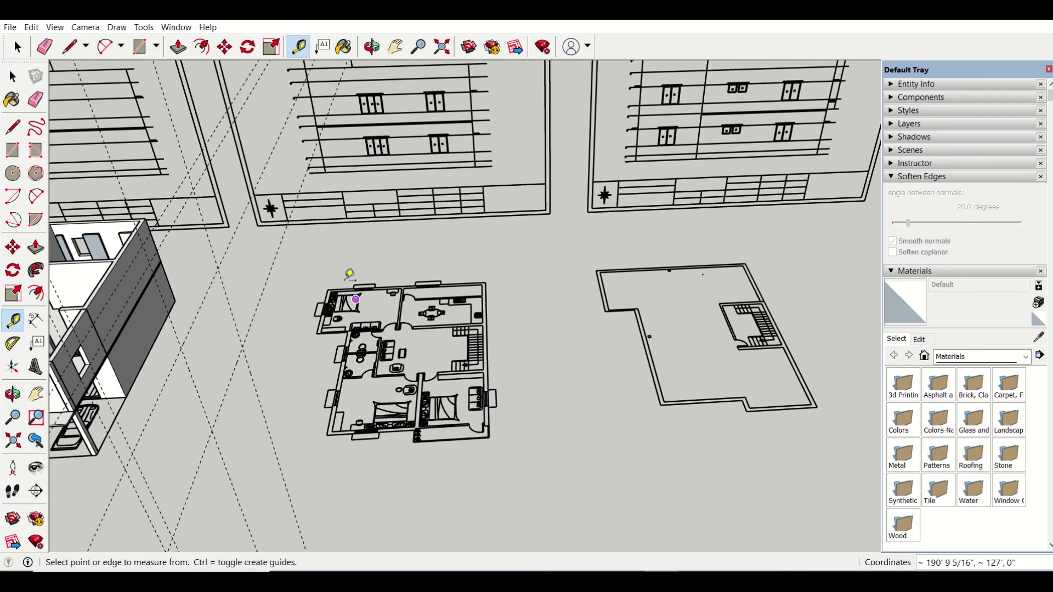
{"action": "left_click", "coordinate": [395, 46]}
{"action": "scroll", "coordinate": [613, 355], "scroll_direction": "up", "scroll_amount": 5}
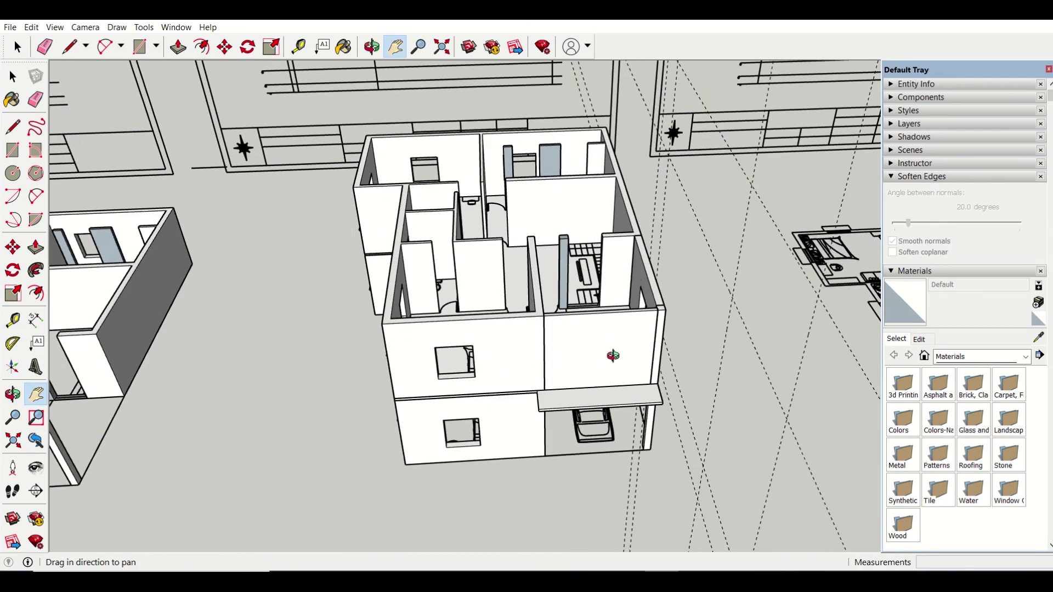
{"action": "middle_click_drag", "start_coordinate": [614, 355], "coordinate": [565, 351]}
{"action": "scroll", "coordinate": [501, 334], "scroll_direction": "up", "scroll_amount": 5}
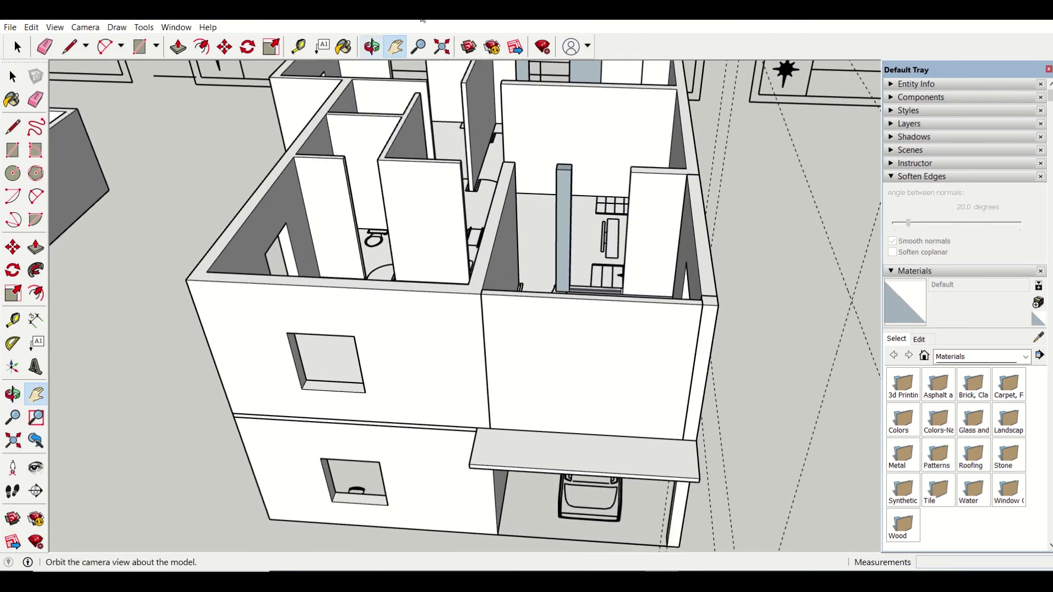
{"action": "left_click", "coordinate": [299, 47]}
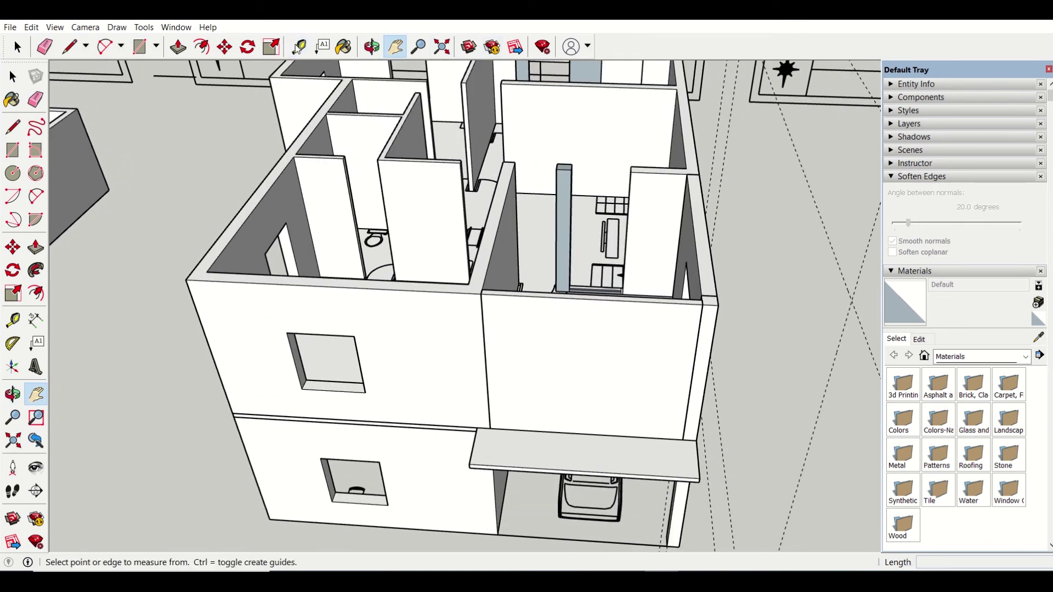
{"action": "left_click", "coordinate": [483, 330]}
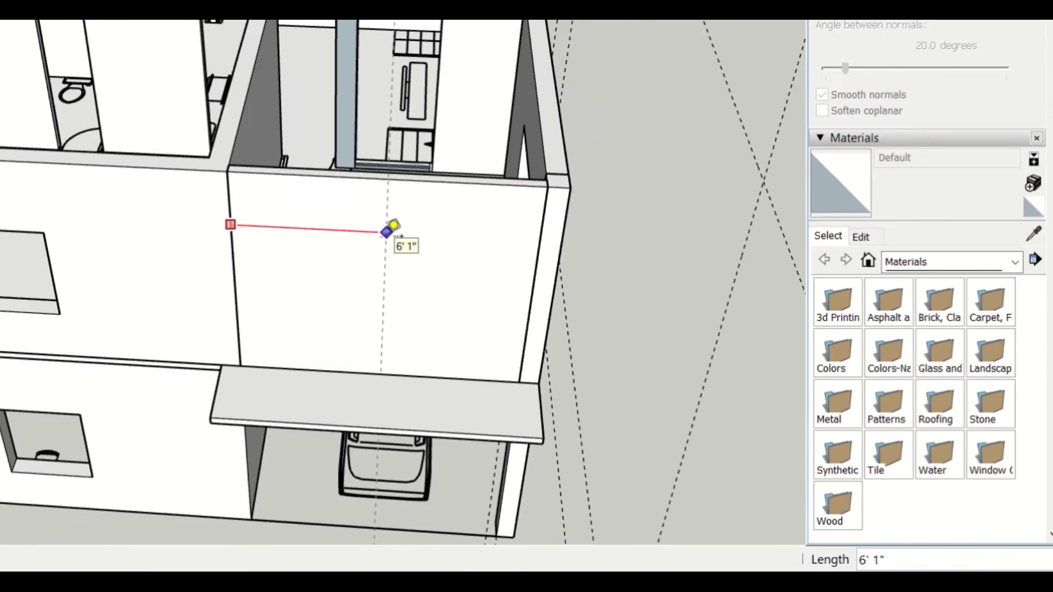
{"action": "type", "text": "8"}
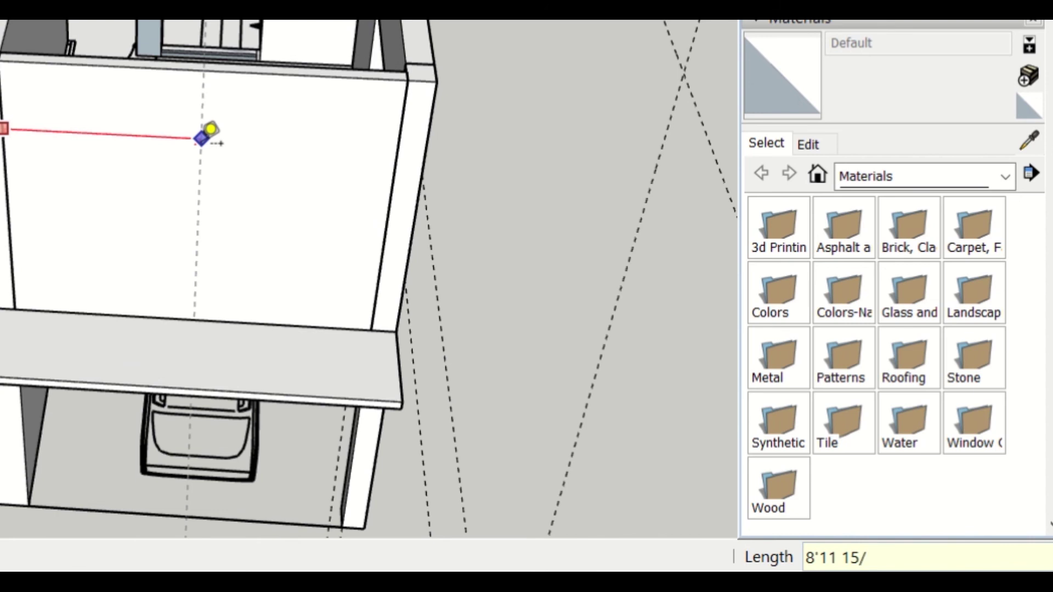
{"action": "type", "text": "\""}
{"action": "key", "text": "Return"}
{"action": "scroll", "coordinate": [203, 138], "scroll_direction": "down", "scroll_amount": 5}
{"action": "mouse_move", "coordinate": [209, 129]}
{"action": "middle_mouse_down"}
{"action": "mouse_move", "coordinate": [382, 142]}
{"action": "mouse_move", "coordinate": [266, 189]}
{"action": "middle_mouse_up"}
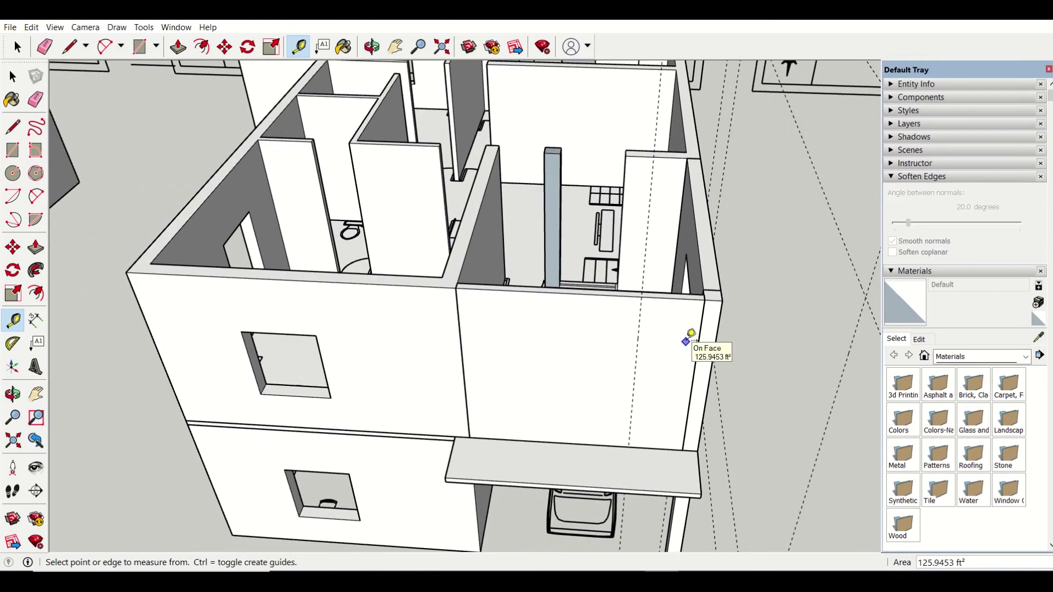
{"action": "middle_click_drag", "start_coordinate": [626, 362], "coordinate": [536, 380]}
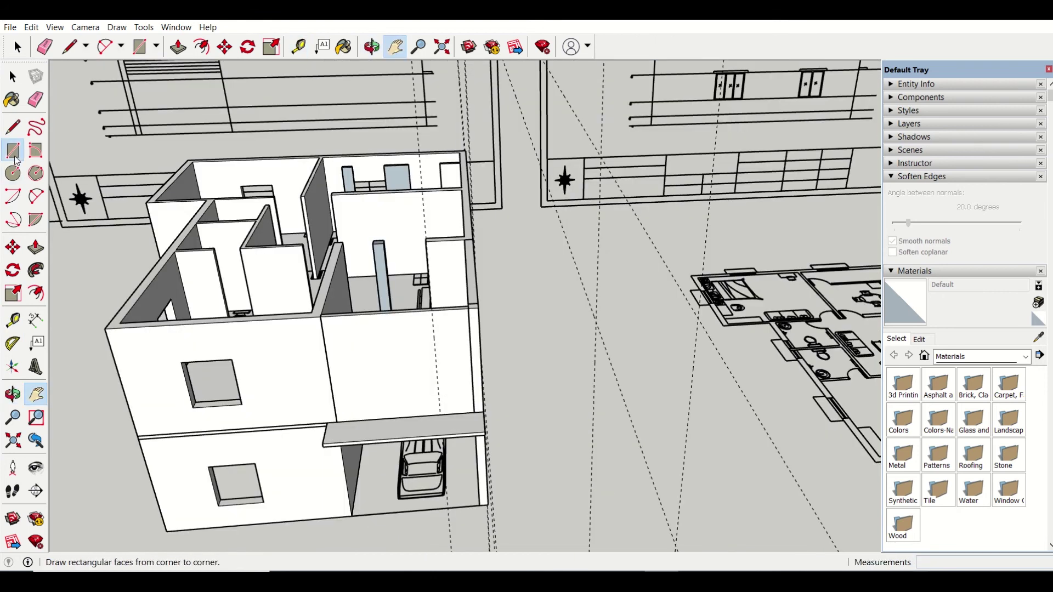
- Draw a 3' by 10'6" rectangle from the guide on the upper wall's top edge
{"action": "left_click", "coordinate": [13, 149]}
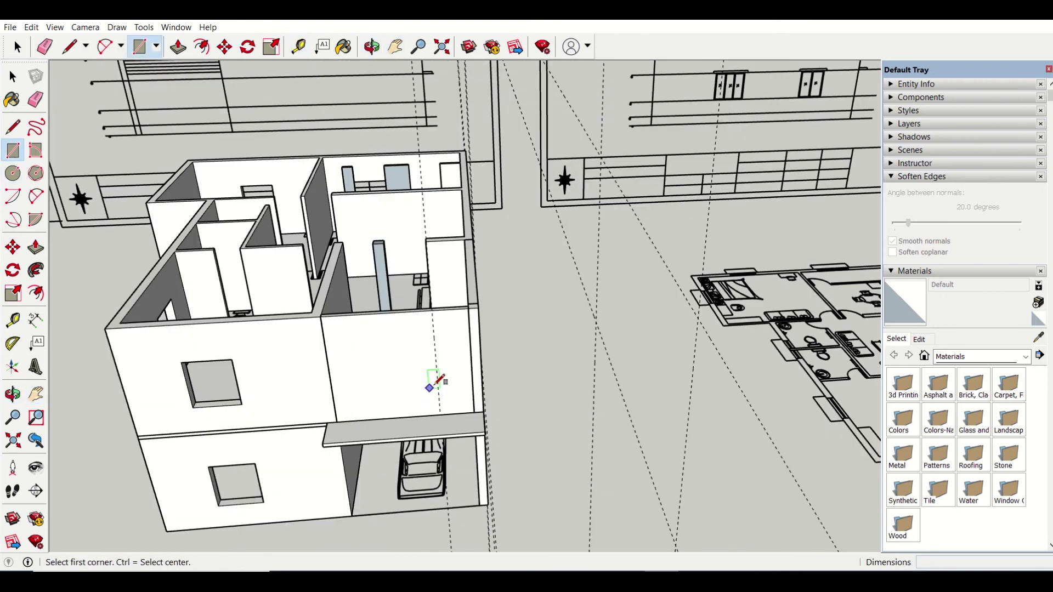
{"action": "scroll", "coordinate": [450, 307], "scroll_direction": "up", "scroll_amount": 4}
{"action": "scroll", "coordinate": [451, 297], "scroll_direction": "up", "scroll_amount": 2}
{"action": "middle_click_drag", "start_coordinate": [443, 296], "coordinate": [417, 228]}
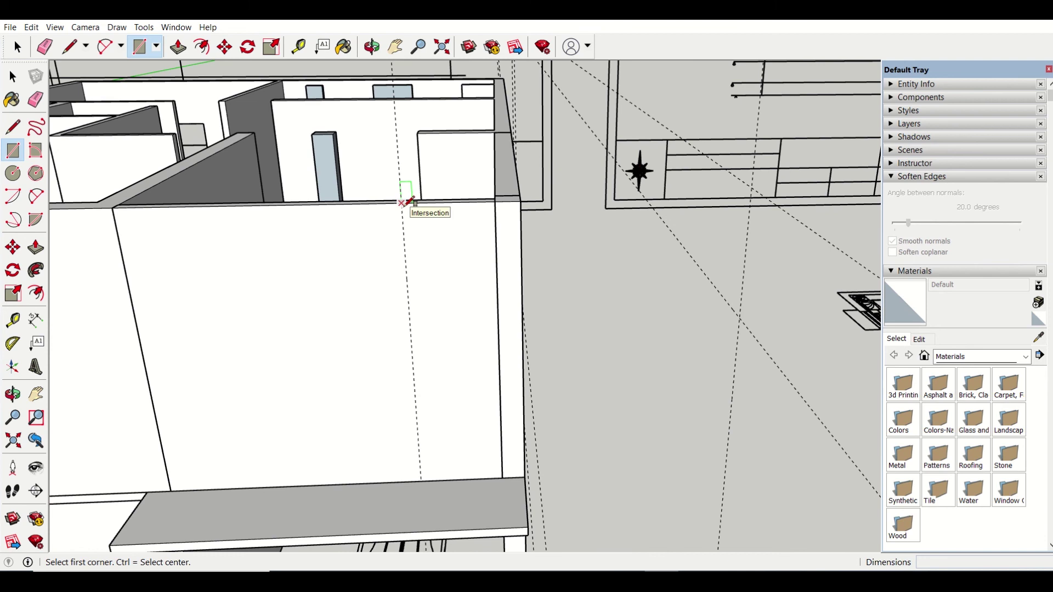
{"action": "left_click", "coordinate": [401, 203]}
{"action": "left_click", "coordinate": [503, 476]}
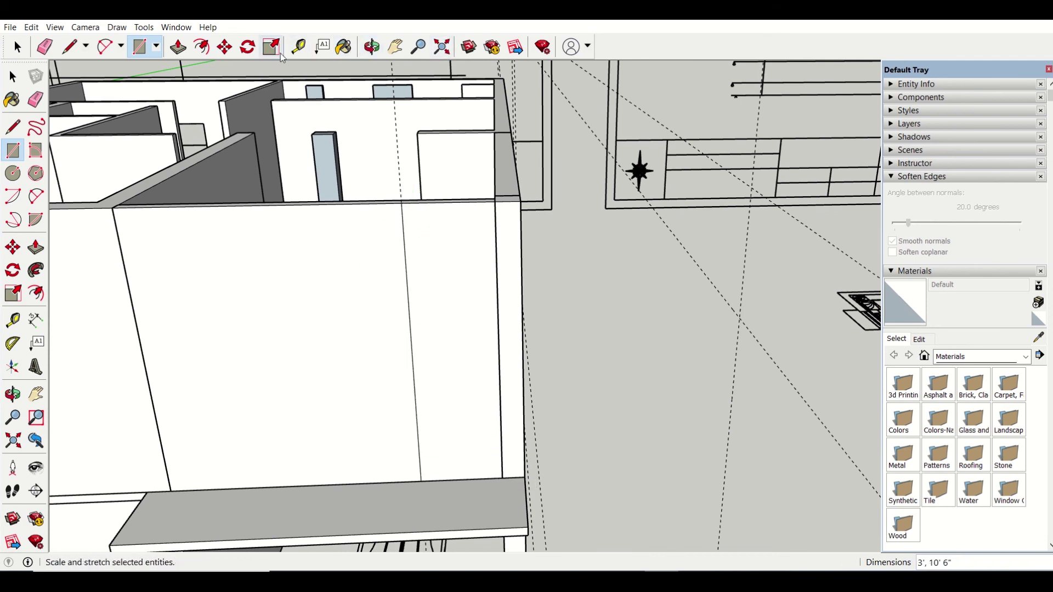
- Push the strip back through the wall to open a full-height gap
{"action": "left_click", "coordinate": [178, 47]}
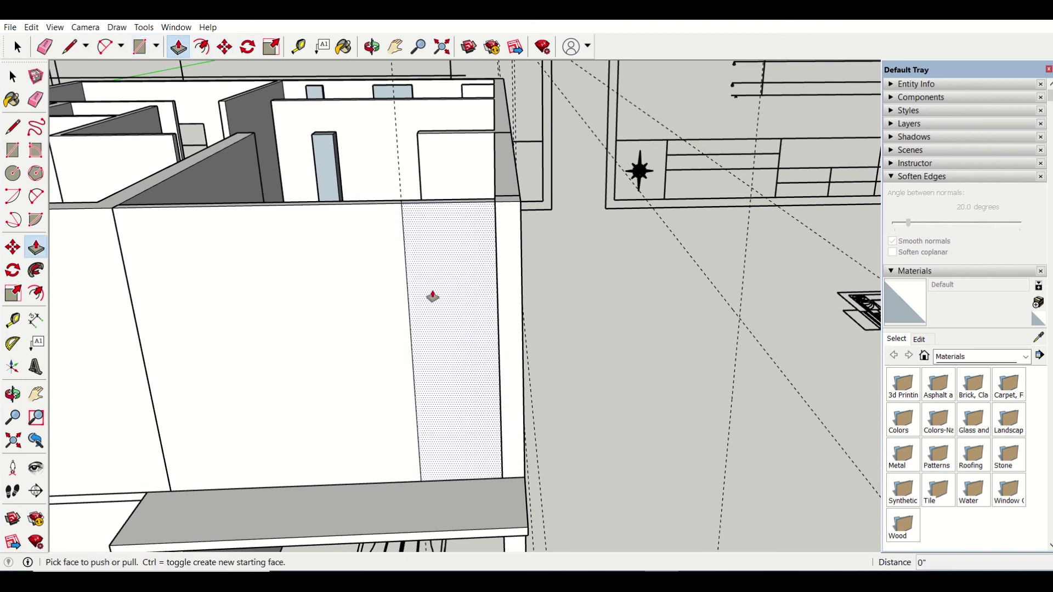
{"action": "left_click", "coordinate": [430, 296]}
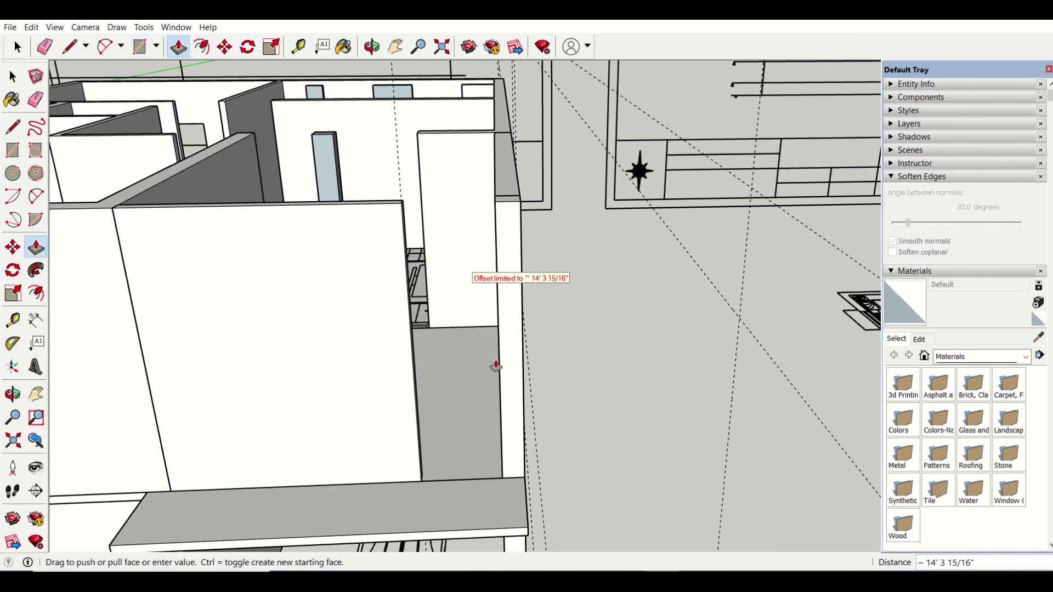
{"action": "middle_click_drag", "start_coordinate": [493, 365], "coordinate": [571, 503]}
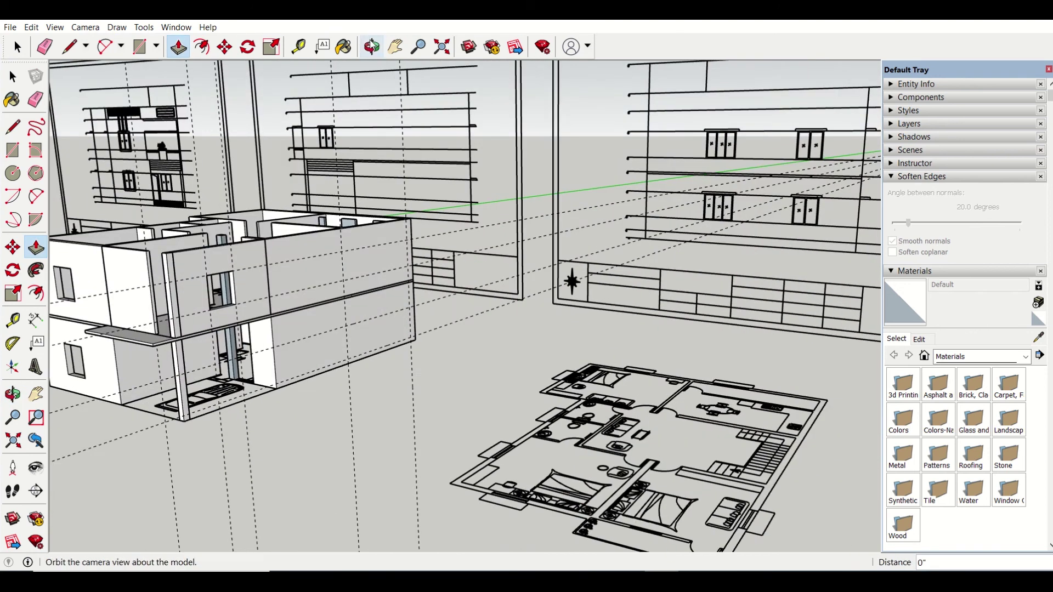
- Pan and orbit the view to look down on the floor plan
{"action": "left_click", "coordinate": [395, 47]}
{"action": "left_click_drag", "start_coordinate": [546, 466], "coordinate": [521, 256]}
{"action": "middle_click_drag", "start_coordinate": [522, 256], "coordinate": [735, 480]}
{"action": "scroll", "coordinate": [734, 479], "scroll_direction": "up", "scroll_amount": 2}
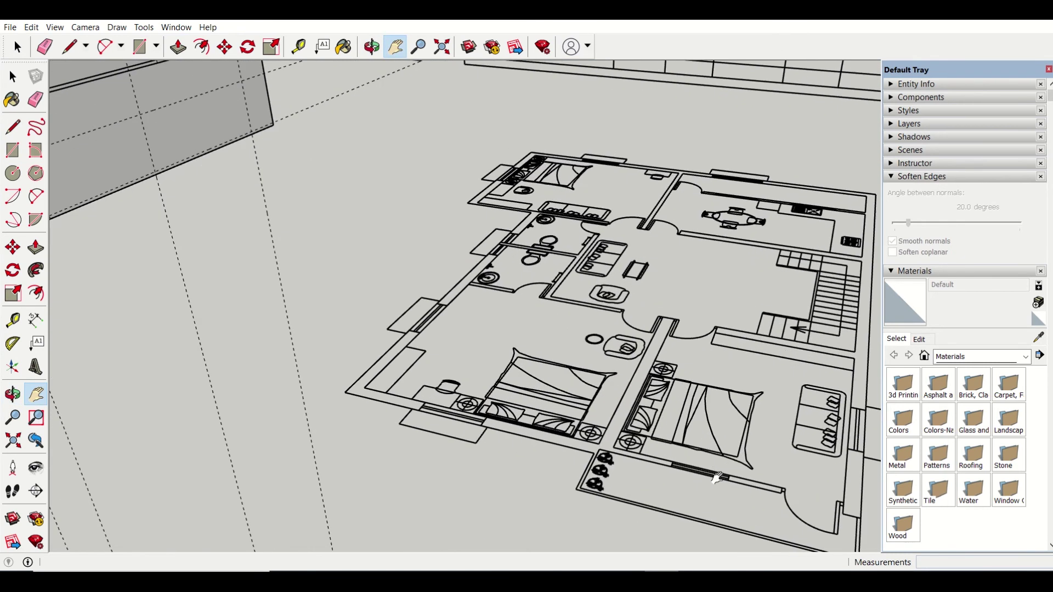
- Measure the plan's window width (about 3' 3 13/16"), then orbit back to the upper front wall
{"action": "left_click", "coordinate": [298, 47]}
{"action": "scroll", "coordinate": [636, 454], "scroll_direction": "up", "scroll_amount": 1}
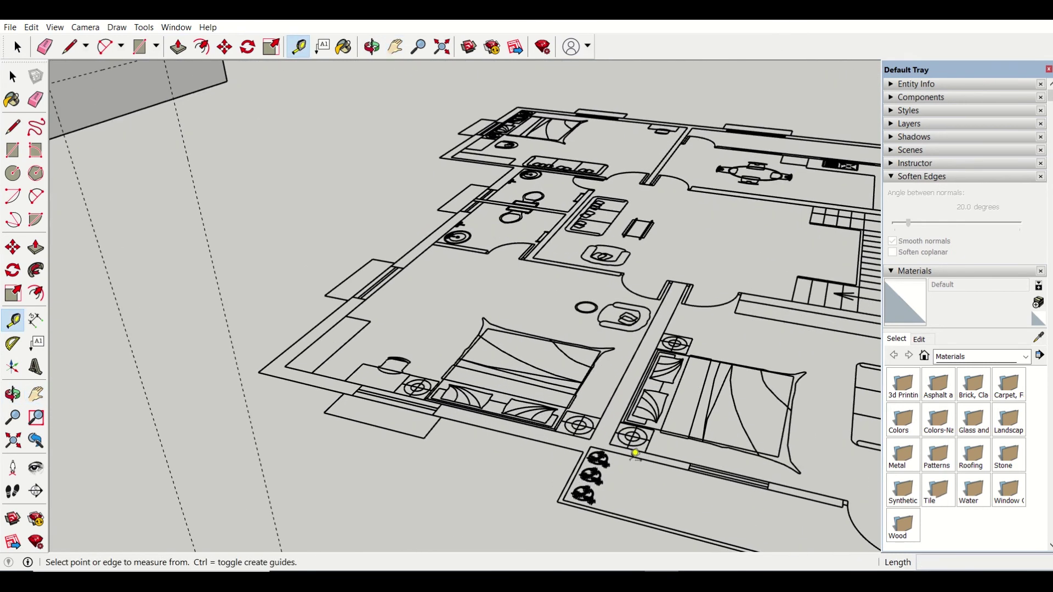
{"action": "left_click", "coordinate": [691, 463]}
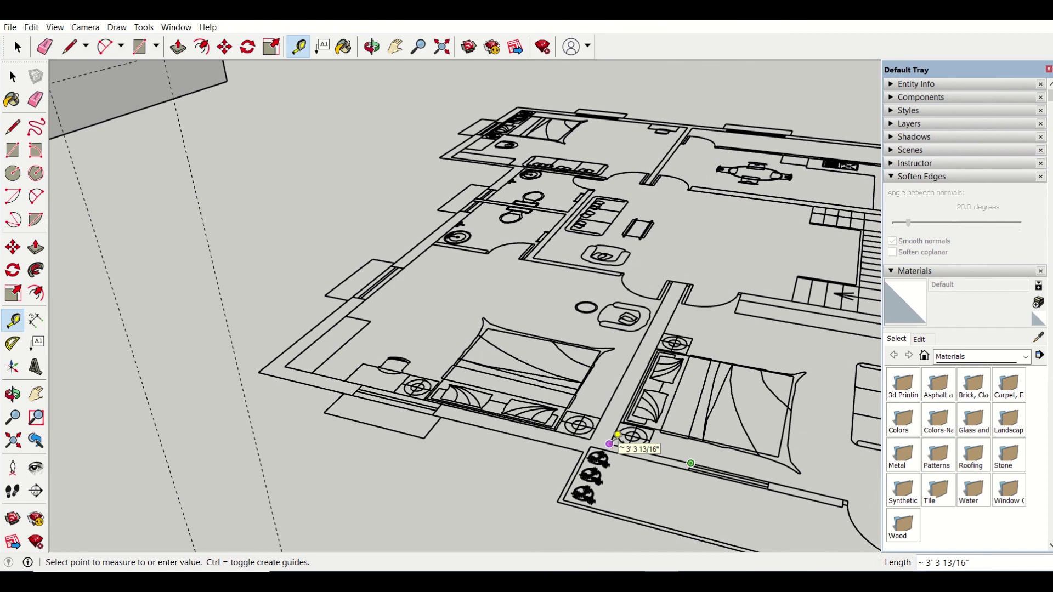
{"action": "scroll", "coordinate": [617, 436], "scroll_direction": "down", "scroll_amount": 6}
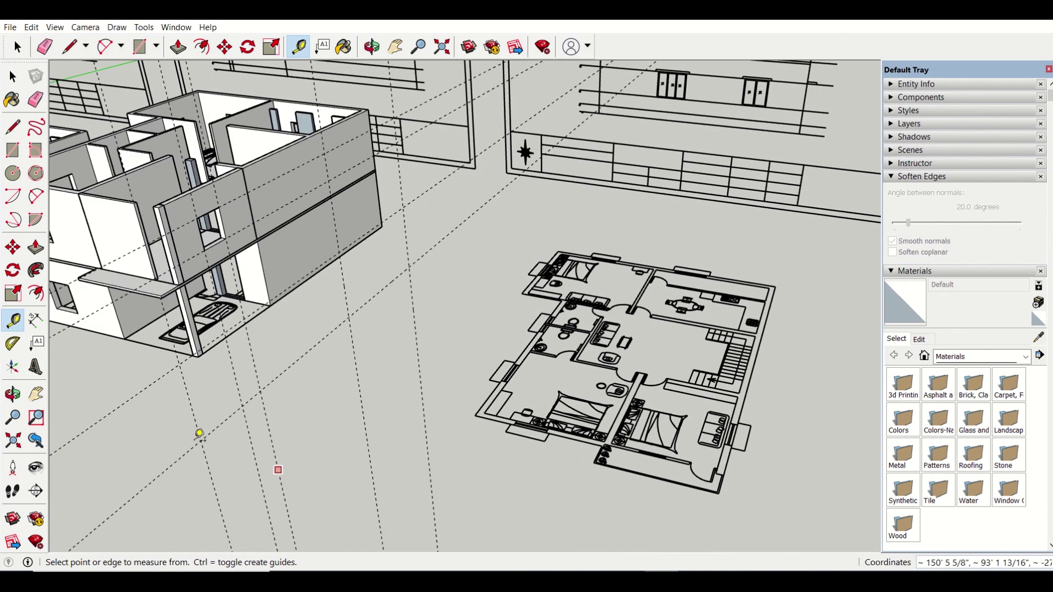
{"action": "middle_click_drag", "start_coordinate": [200, 430], "coordinate": [437, 395]}
{"action": "scroll", "coordinate": [247, 336], "scroll_direction": "up", "scroll_amount": 5}
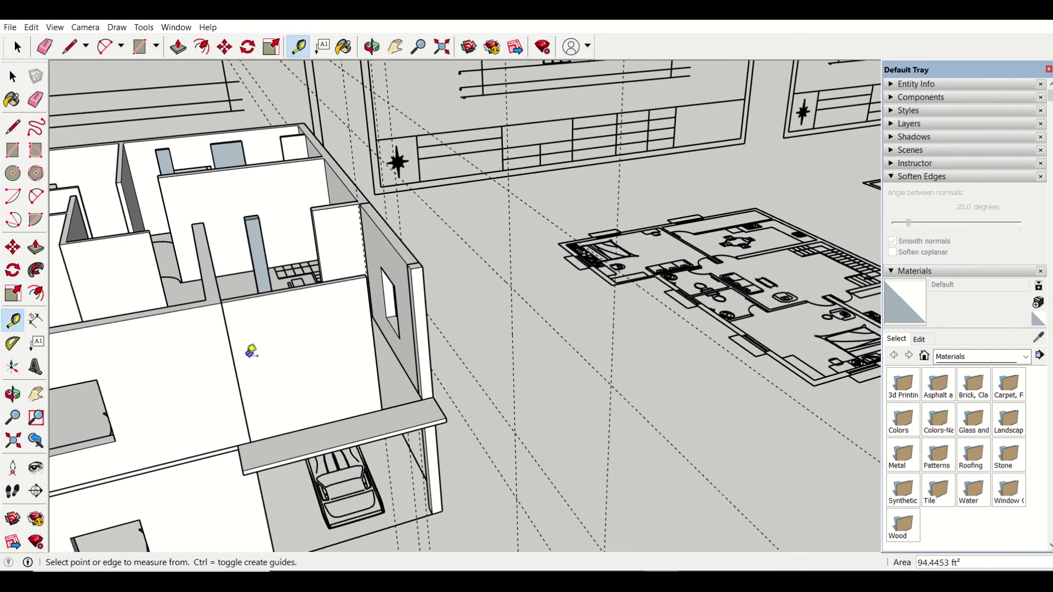
- Place vertical guides 3' 3 13/16" from the wall edge and 3' beyond that for the window sides
{"action": "left_click", "coordinate": [236, 364]}
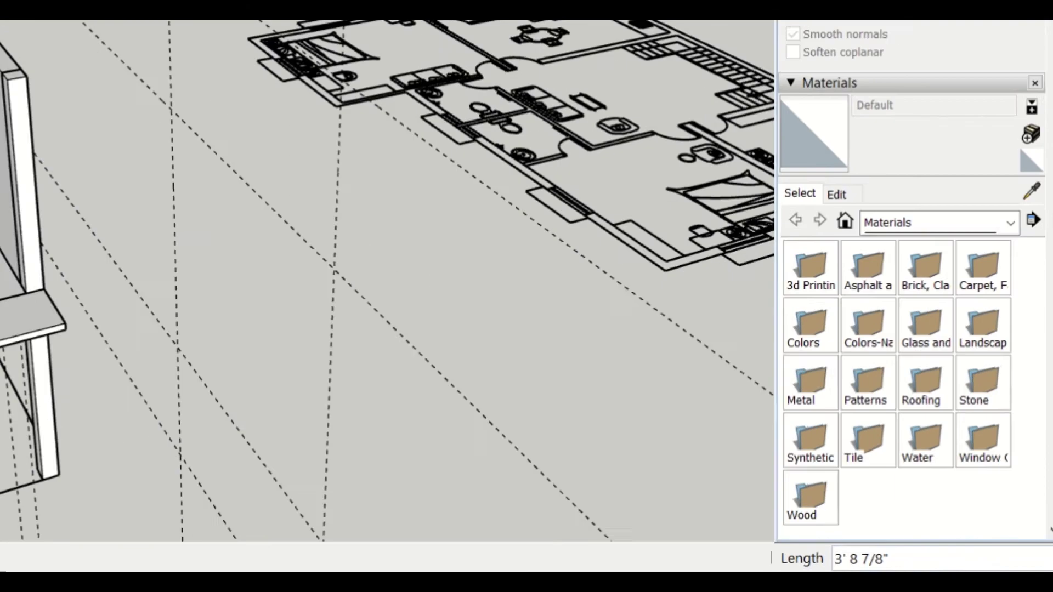
{"action": "type", "text": "3' 3"}
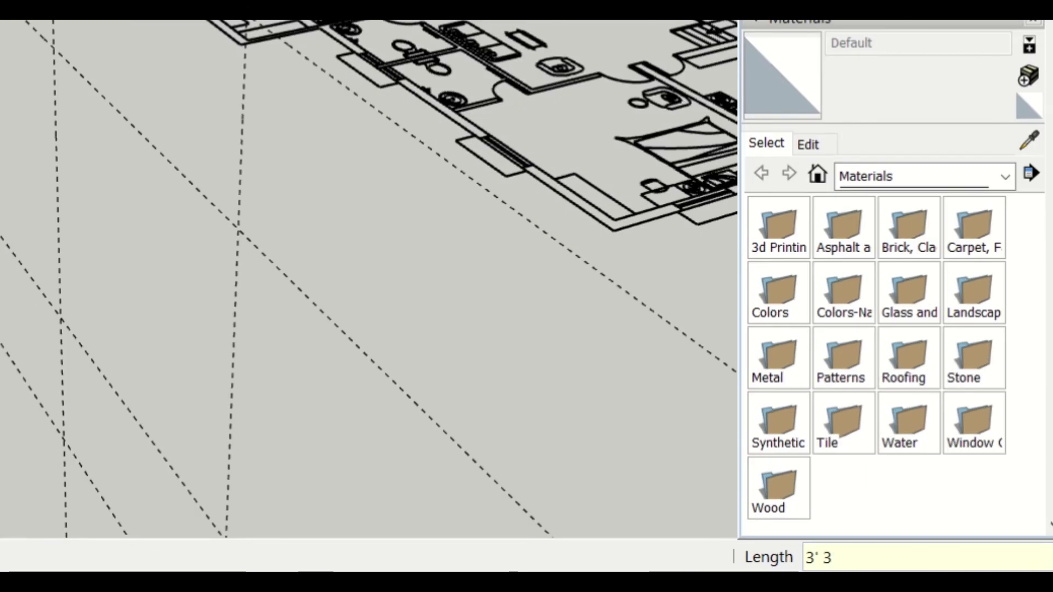
{"action": "type", "text": " 13"}
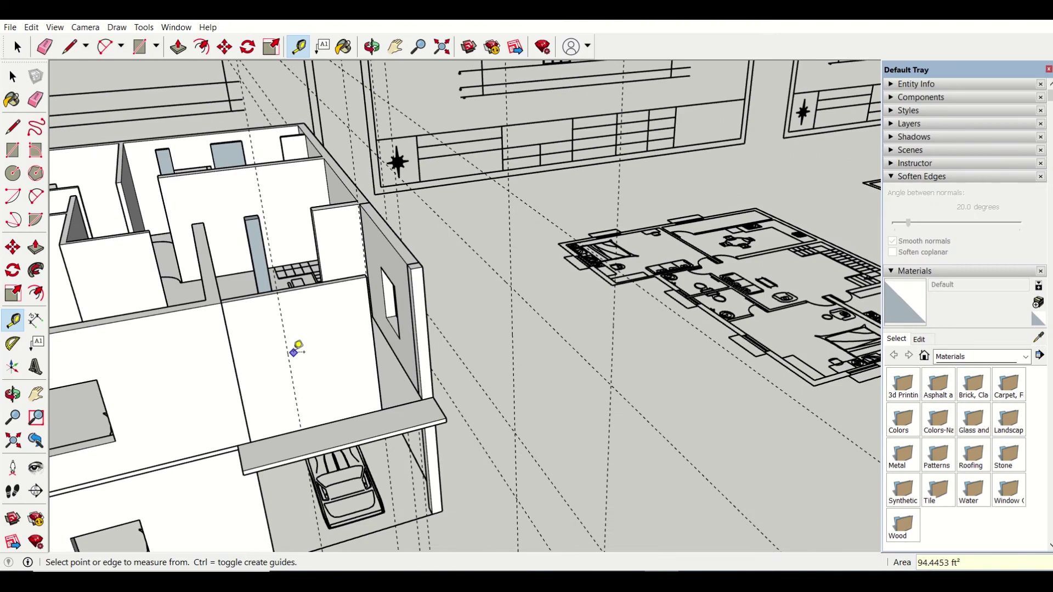
{"action": "left_click", "coordinate": [288, 355]}
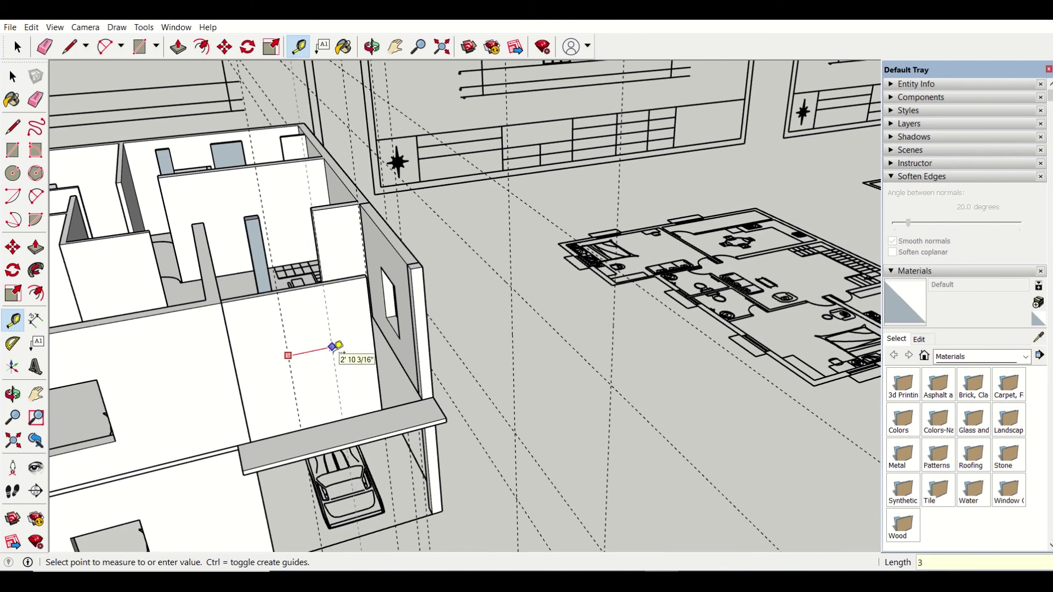
{"action": "key", "text": "Return"}
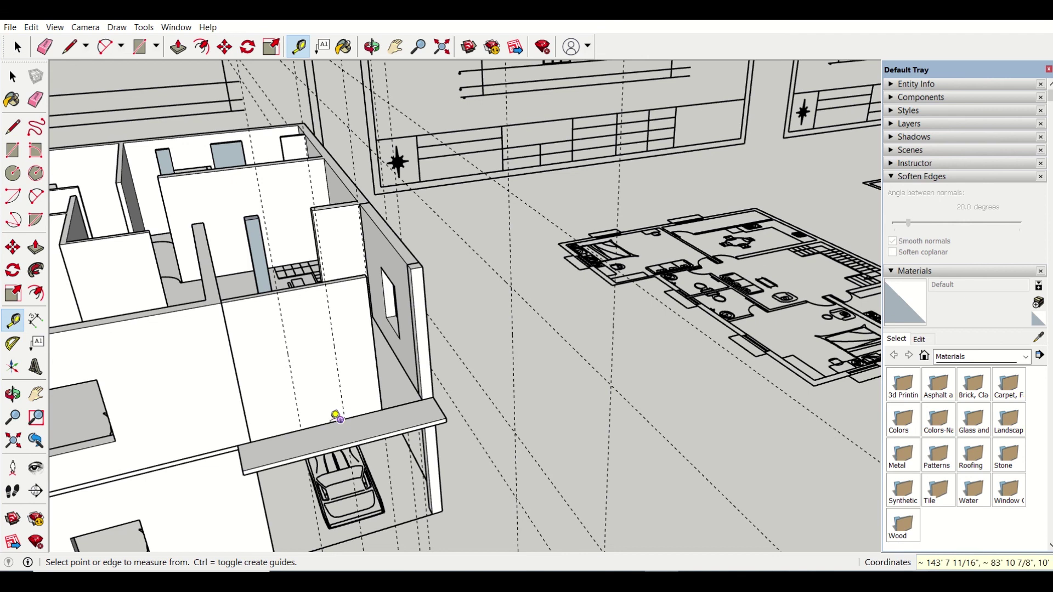
- Add horizontal guides for a 2' 6" sill and a 4' 6" window height above it
{"action": "left_click", "coordinate": [319, 425]}
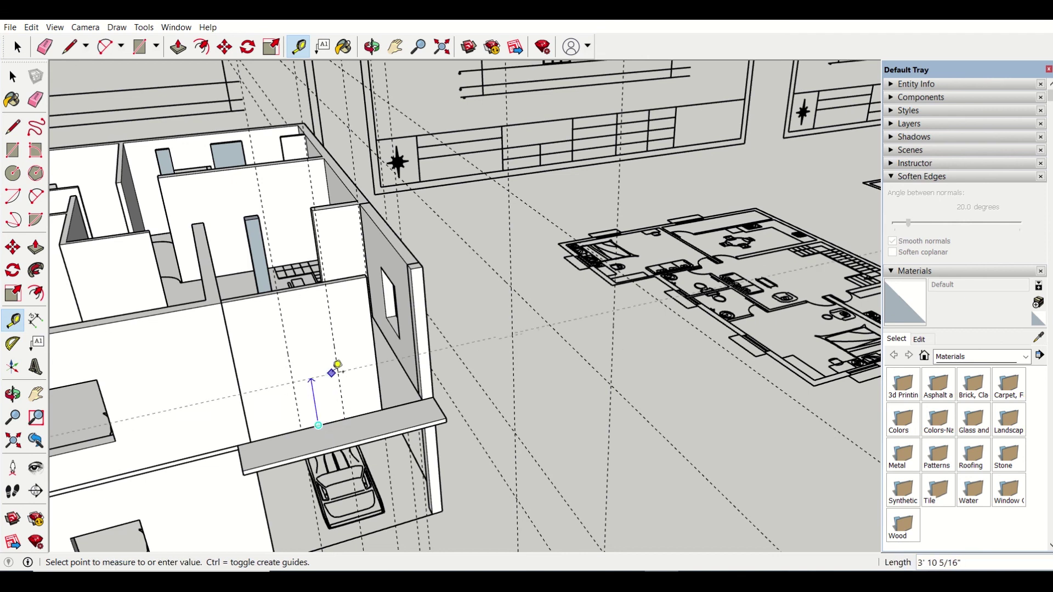
{"action": "left_click", "coordinate": [439, 365]}
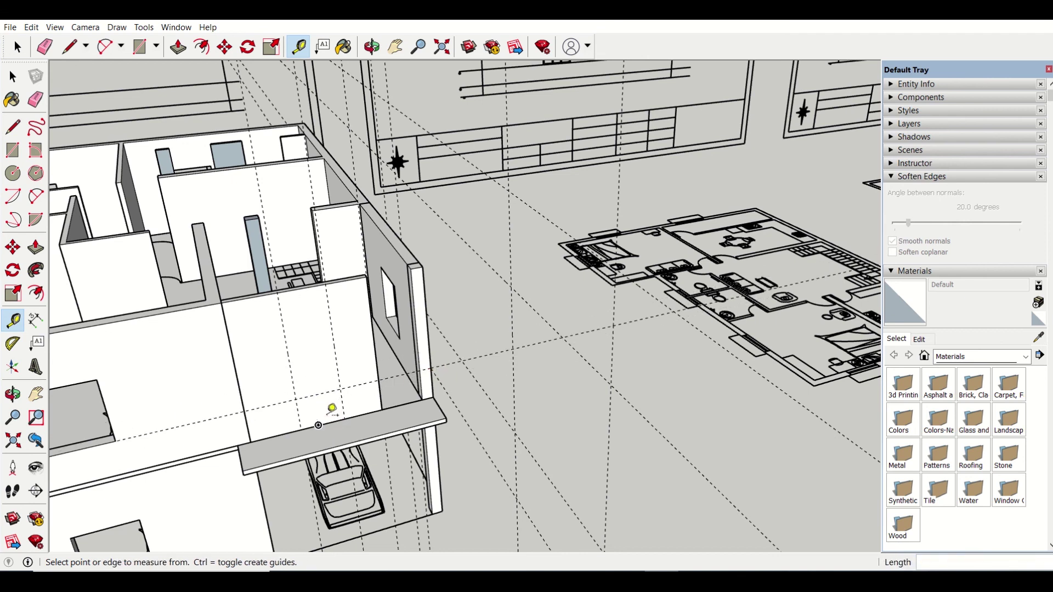
{"action": "left_click", "coordinate": [338, 385]}
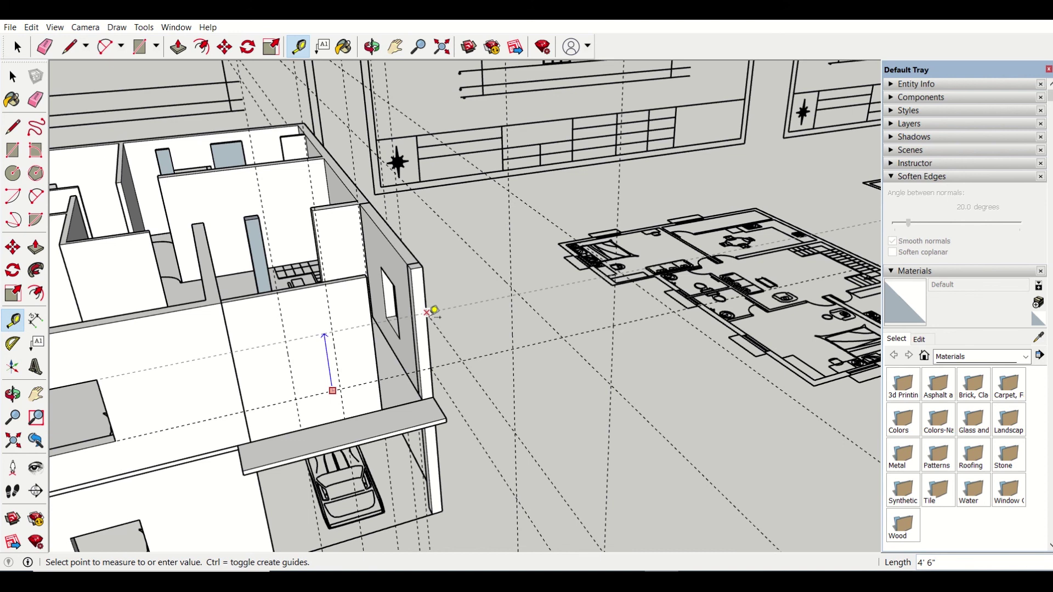
{"action": "left_click", "coordinate": [433, 310]}
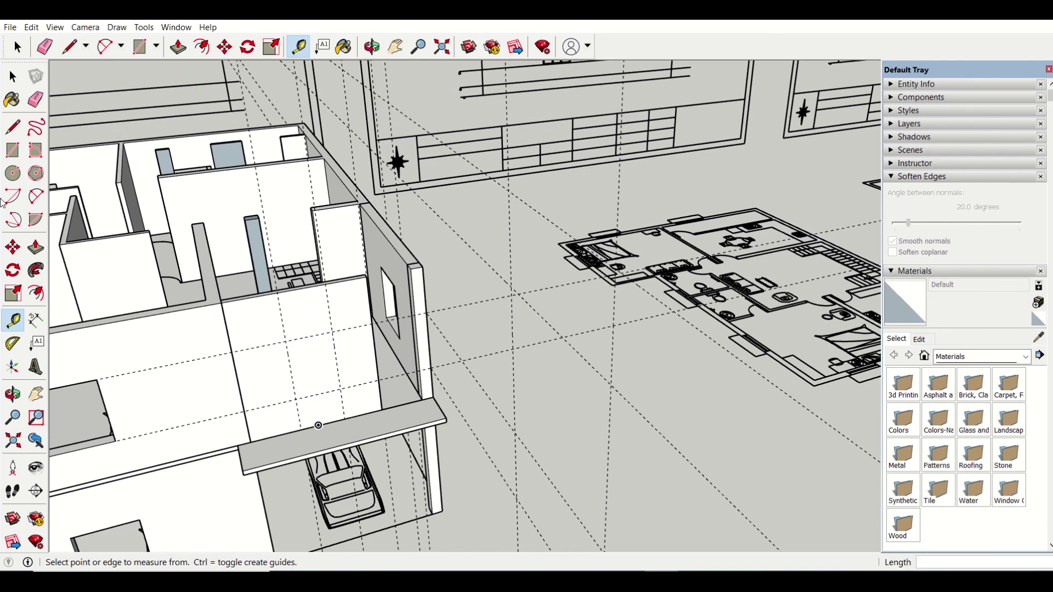
{"action": "left_click", "coordinate": [13, 150]}
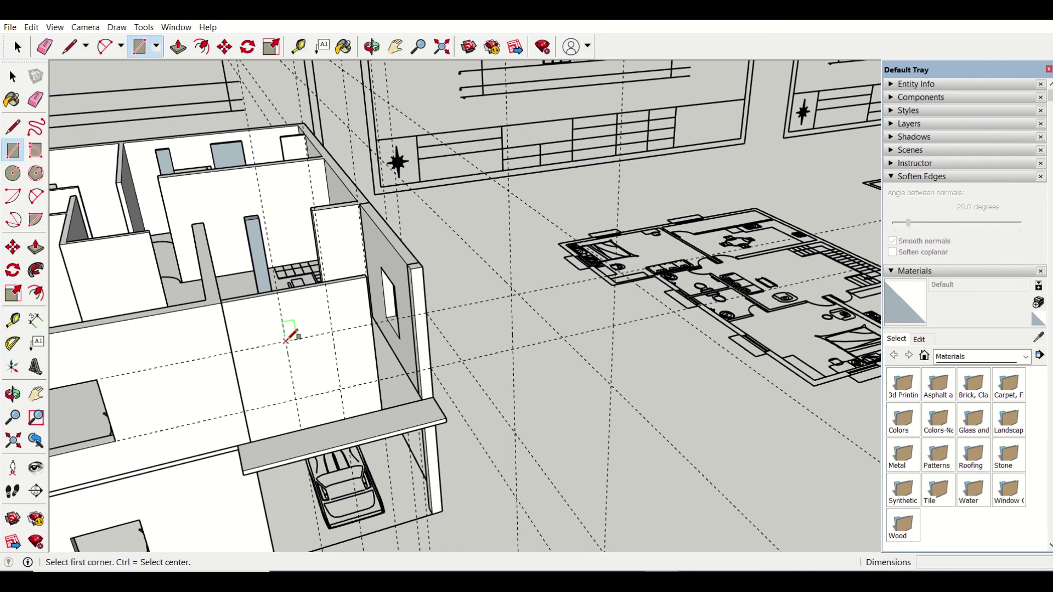
- Draw the window rectangle between the guide intersections on the upper front wall
{"action": "left_click", "coordinate": [286, 339]}
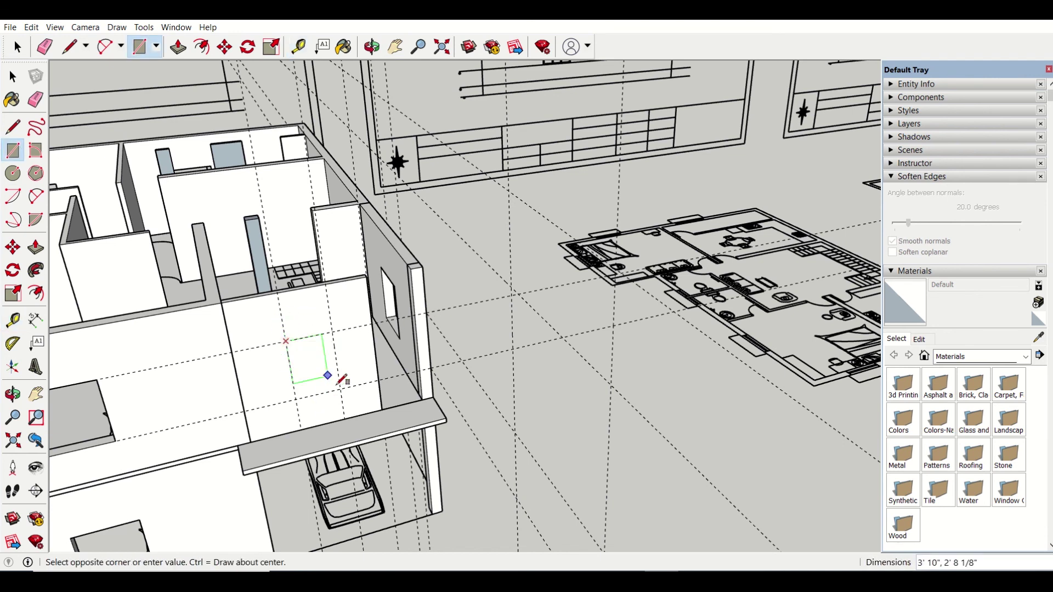
{"action": "left_click", "coordinate": [346, 380]}
{"action": "scroll", "coordinate": [296, 340], "scroll_direction": "up", "scroll_amount": 3}
- Push/Pull the window rectangle about 5" through the wall to open it
{"action": "key", "text": "p"}
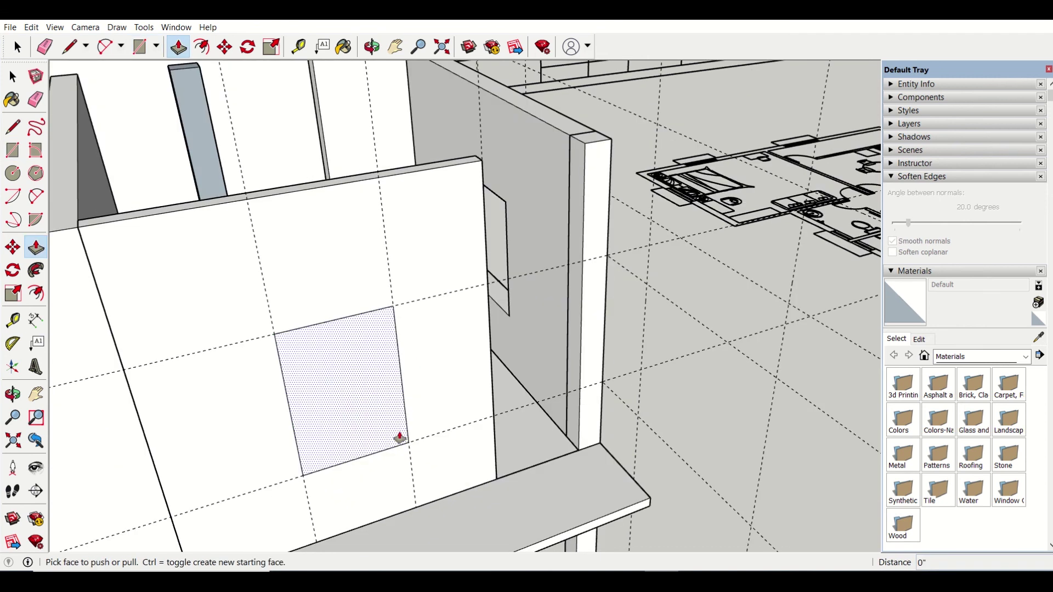
{"action": "left_click", "coordinate": [400, 437]}
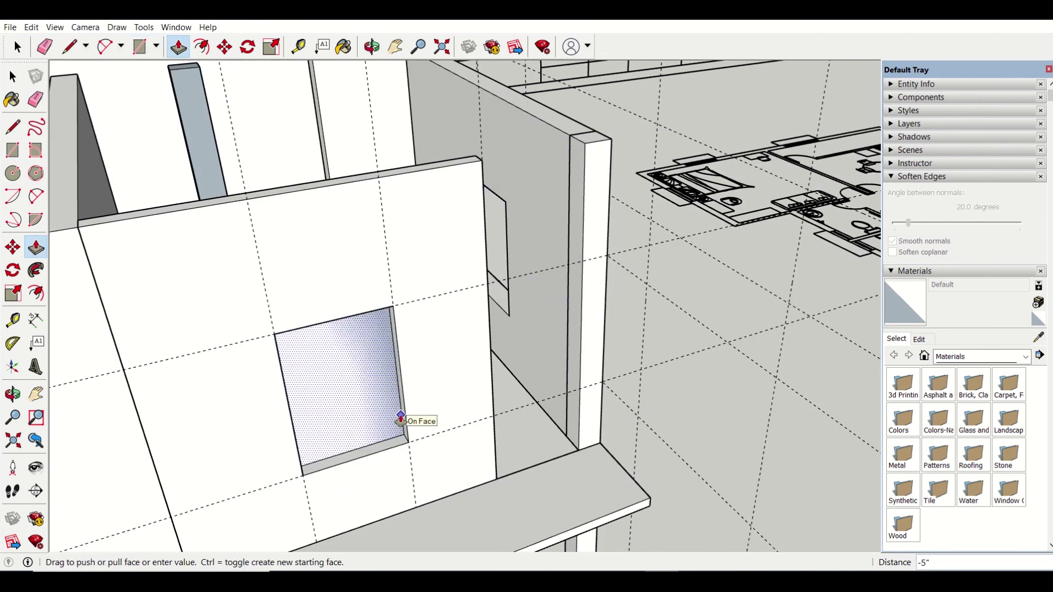
{"action": "left_click", "coordinate": [399, 420]}
{"action": "middle_click_drag", "start_coordinate": [400, 422], "coordinate": [367, 298]}
{"action": "scroll", "coordinate": [286, 382], "scroll_direction": "down", "scroll_amount": 5}
{"action": "key", "text": "space"}
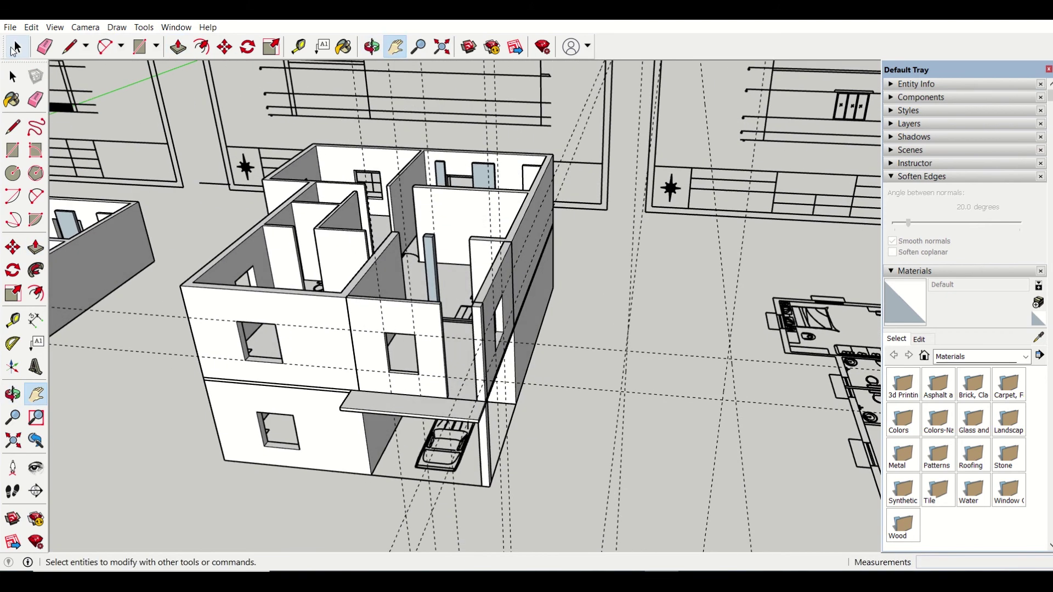
- Copy the first-floor slab 10' 10" straight up with Move and Ctrl to form the roof slab
{"action": "left_click", "coordinate": [402, 415]}
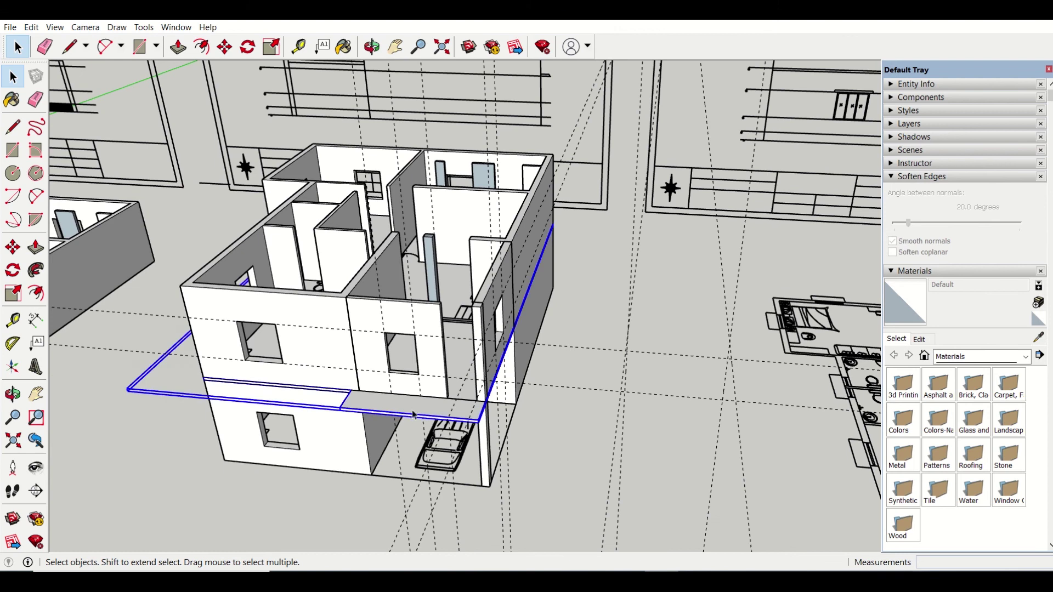
{"action": "scroll", "coordinate": [402, 415], "scroll_direction": "up", "scroll_amount": 6}
{"action": "middle_click_drag", "start_coordinate": [491, 391], "coordinate": [461, 384]}
{"action": "scroll", "coordinate": [423, 357], "scroll_direction": "down", "scroll_amount": 3}
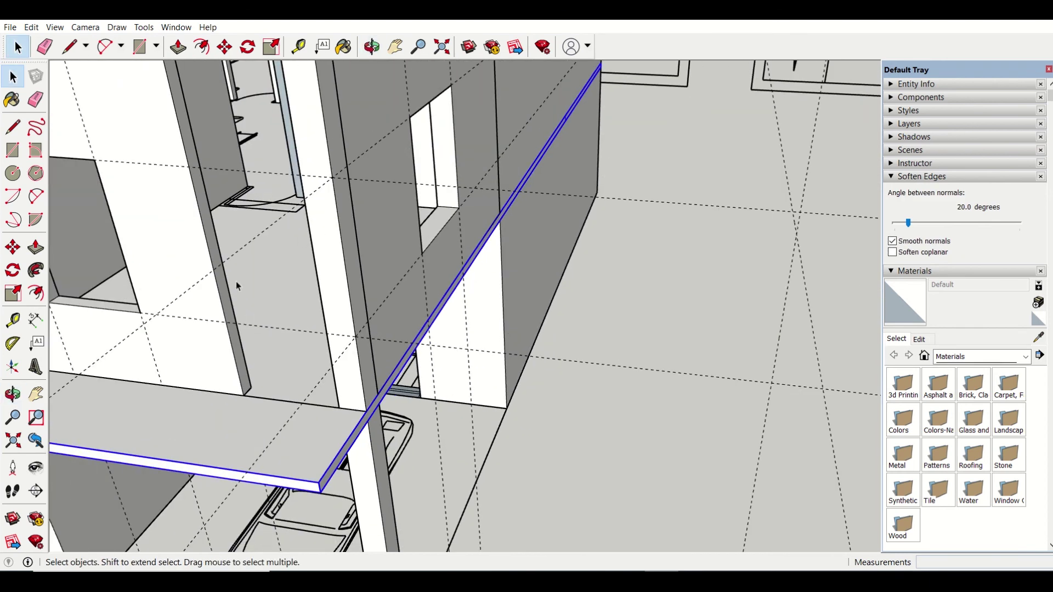
{"action": "left_click", "coordinate": [225, 47]}
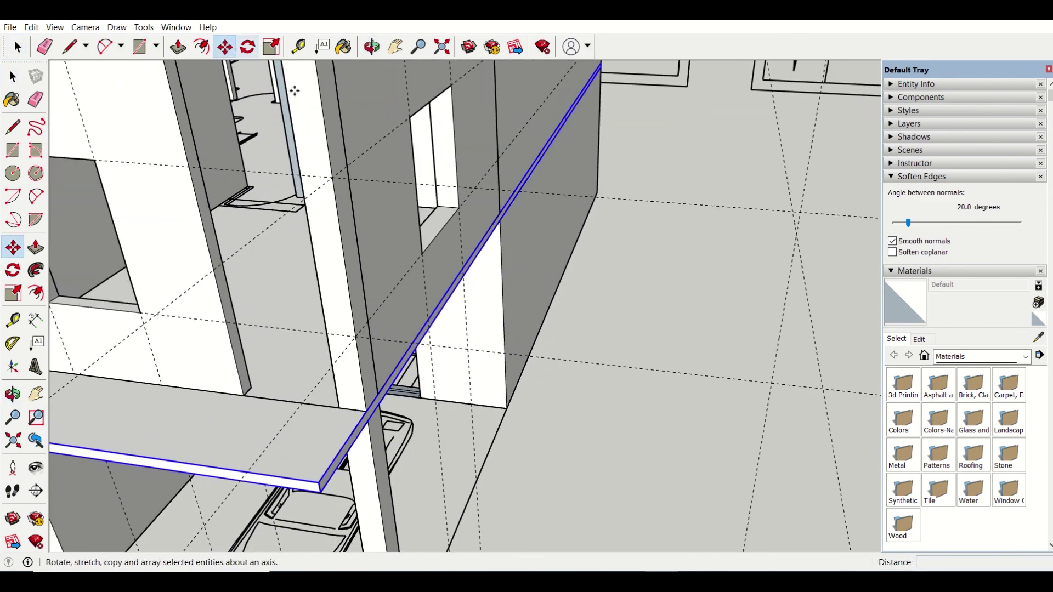
{"action": "left_click", "coordinate": [368, 421]}
{"action": "key", "text": "ctrl"}
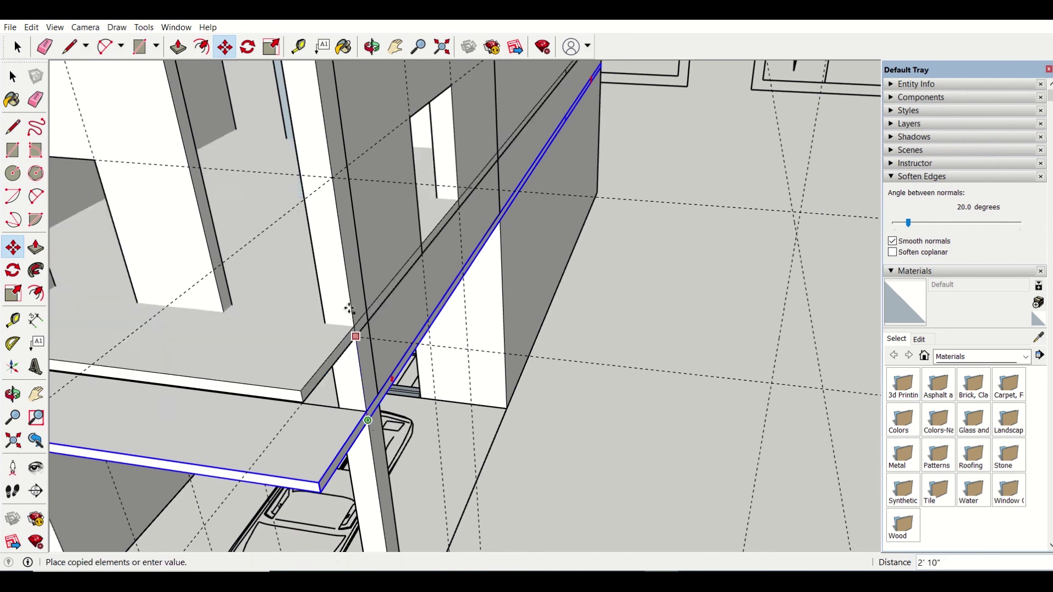
{"action": "scroll", "coordinate": [357, 307], "scroll_direction": "down", "scroll_amount": 3}
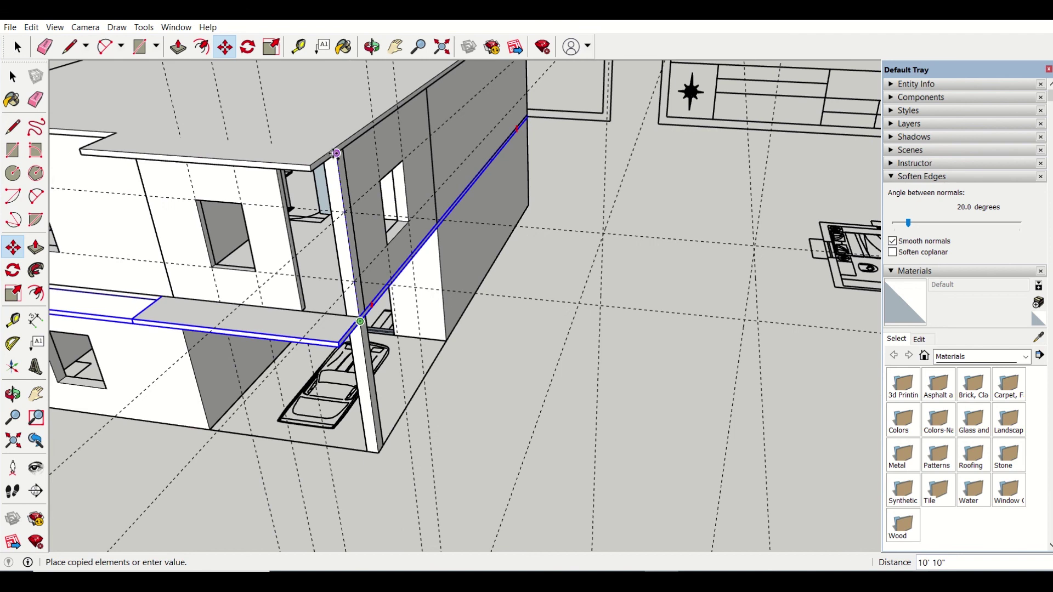
{"action": "left_click", "coordinate": [336, 156]}
{"action": "scroll", "coordinate": [335, 274], "scroll_direction": "down", "scroll_amount": 2}
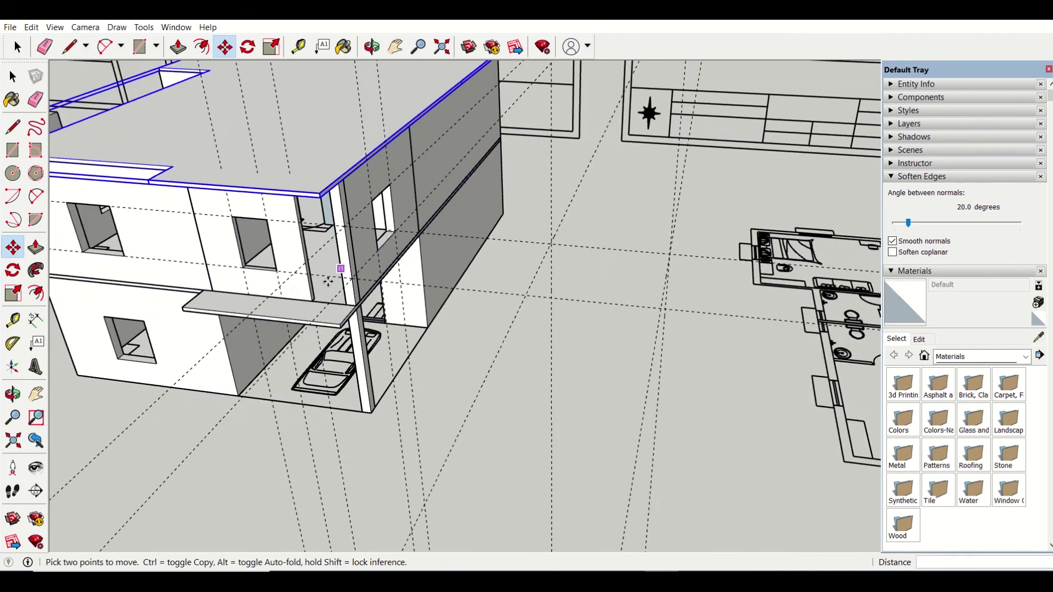
{"action": "scroll", "coordinate": [320, 330], "scroll_direction": "down", "scroll_amount": 4}
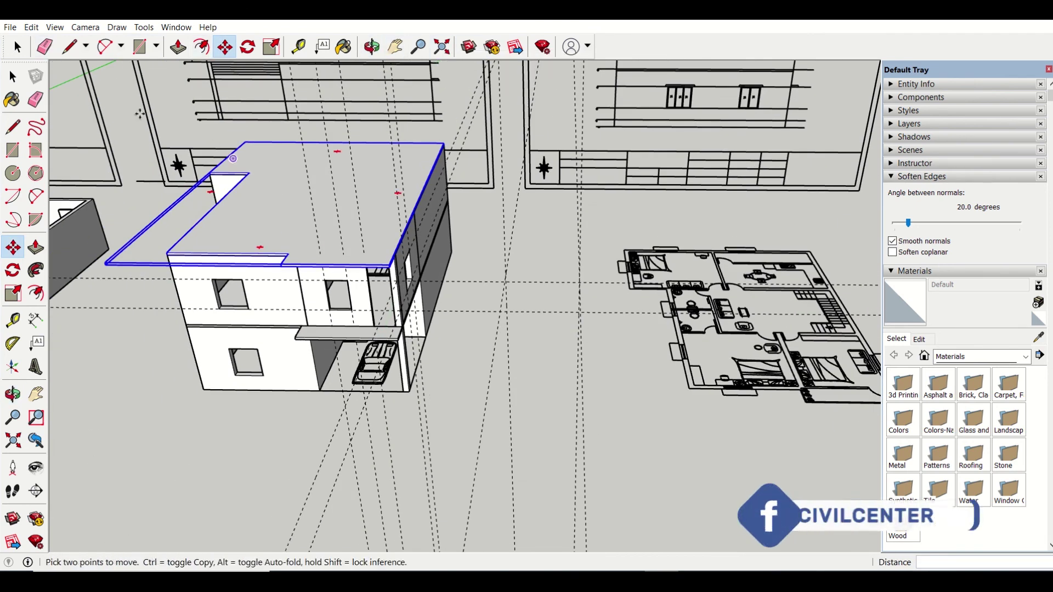
- Erase the dashed guide lines across the scene with the Eraser
{"action": "left_click", "coordinate": [45, 46]}
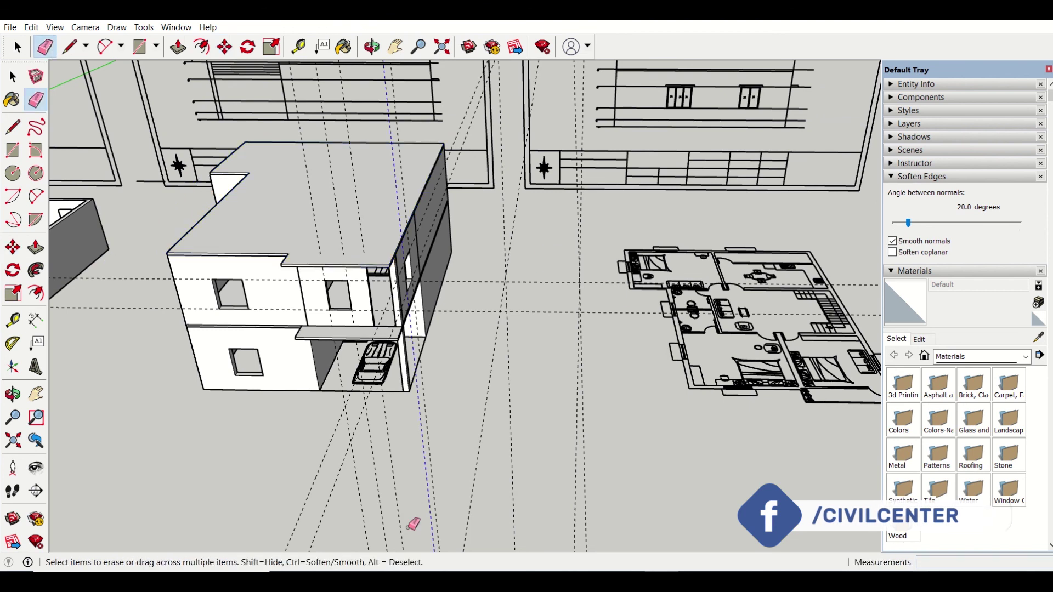
{"action": "mouse_move", "coordinate": [492, 436]}
{"action": "left_mouse_down"}
{"action": "mouse_move", "coordinate": [394, 477]}
{"action": "mouse_move", "coordinate": [364, 447]}
{"action": "mouse_move", "coordinate": [298, 480]}
{"action": "mouse_move", "coordinate": [381, 453]}
{"action": "mouse_move", "coordinate": [452, 464]}
{"action": "mouse_move", "coordinate": [433, 473]}
{"action": "mouse_move", "coordinate": [628, 398]}
{"action": "mouse_move", "coordinate": [579, 446]}
{"action": "mouse_move", "coordinate": [554, 267]}
{"action": "left_mouse_up"}
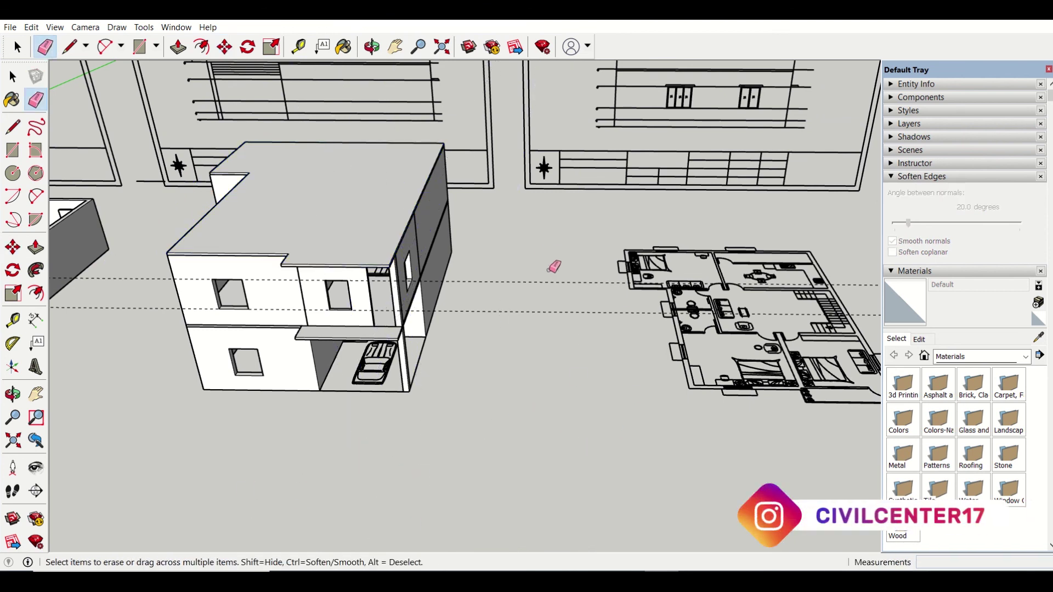
{"action": "middle_click_drag", "start_coordinate": [444, 86], "coordinate": [692, 376]}
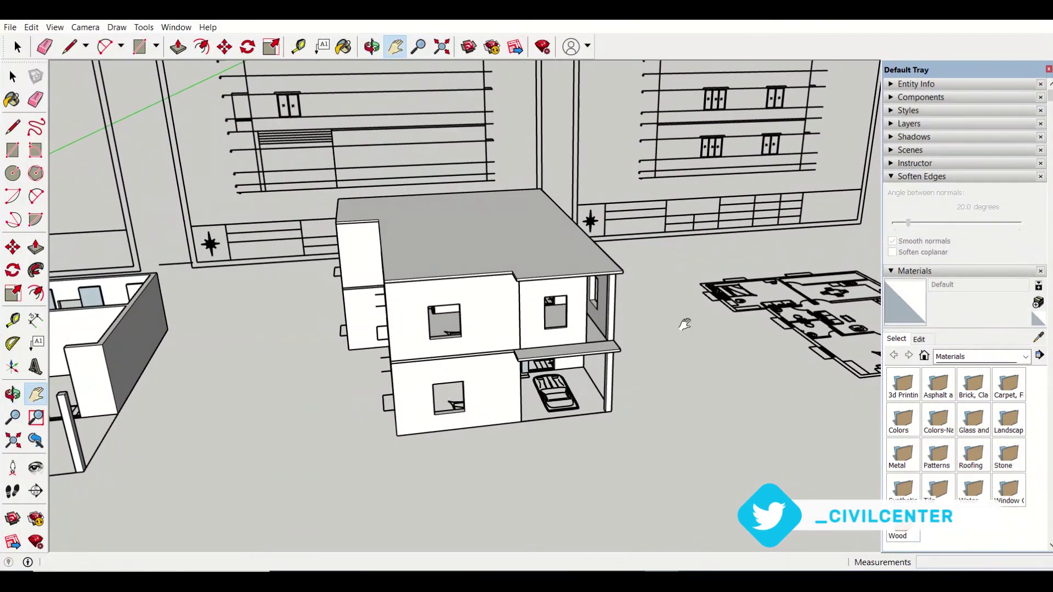
{"action": "scroll", "coordinate": [682, 324], "scroll_direction": "up", "scroll_amount": 5}
- Orbit and zoom to view the finished roofed house from higher up
{"action": "middle_click_drag", "start_coordinate": [682, 324], "coordinate": [296, 305]}
{"action": "scroll", "coordinate": [551, 365], "scroll_direction": "down", "scroll_amount": 3}
{"action": "scroll", "coordinate": [399, 291], "scroll_direction": "up", "scroll_amount": 3}
{"action": "scroll", "coordinate": [399, 291], "scroll_direction": "down", "scroll_amount": 2}
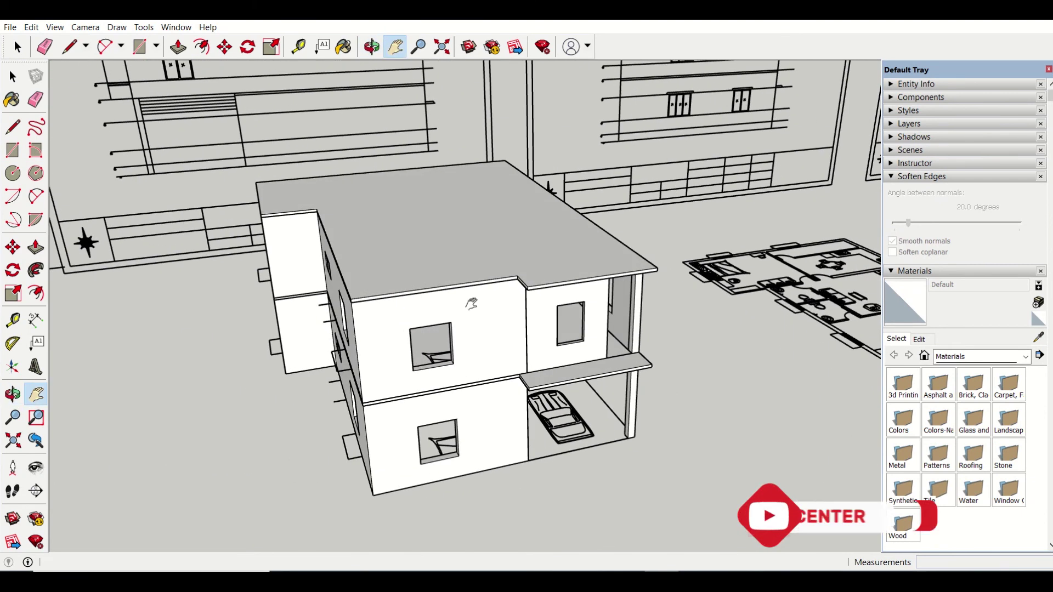
{"action": "scroll", "coordinate": [470, 301], "scroll_direction": "up", "scroll_amount": 4}
{"action": "key", "text": "h"}
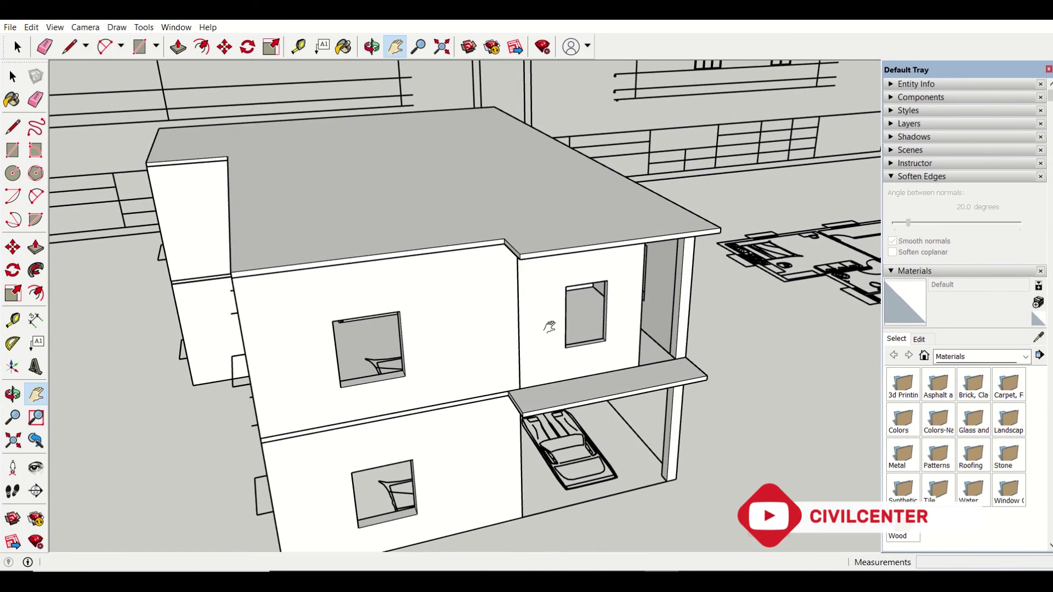